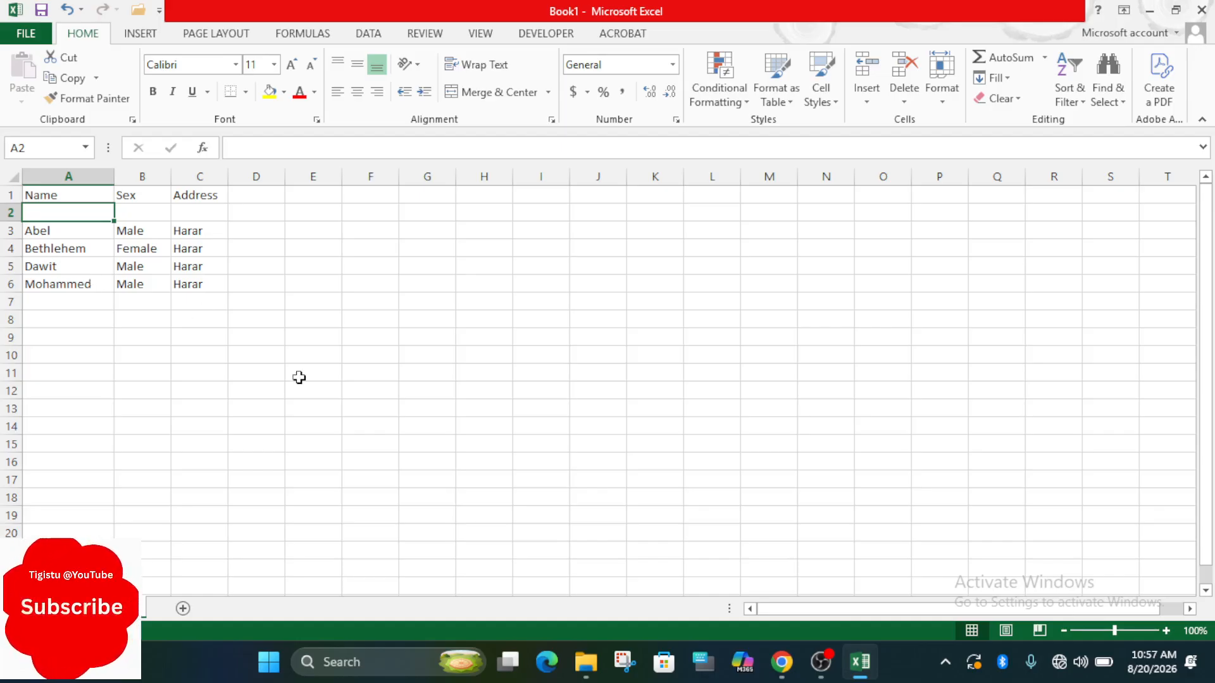
Step: Fill row 2 with a person's name, sex Female and address DireDawa, and widen the Address column slightly
{"action": "type", "text": "Zeritu"}
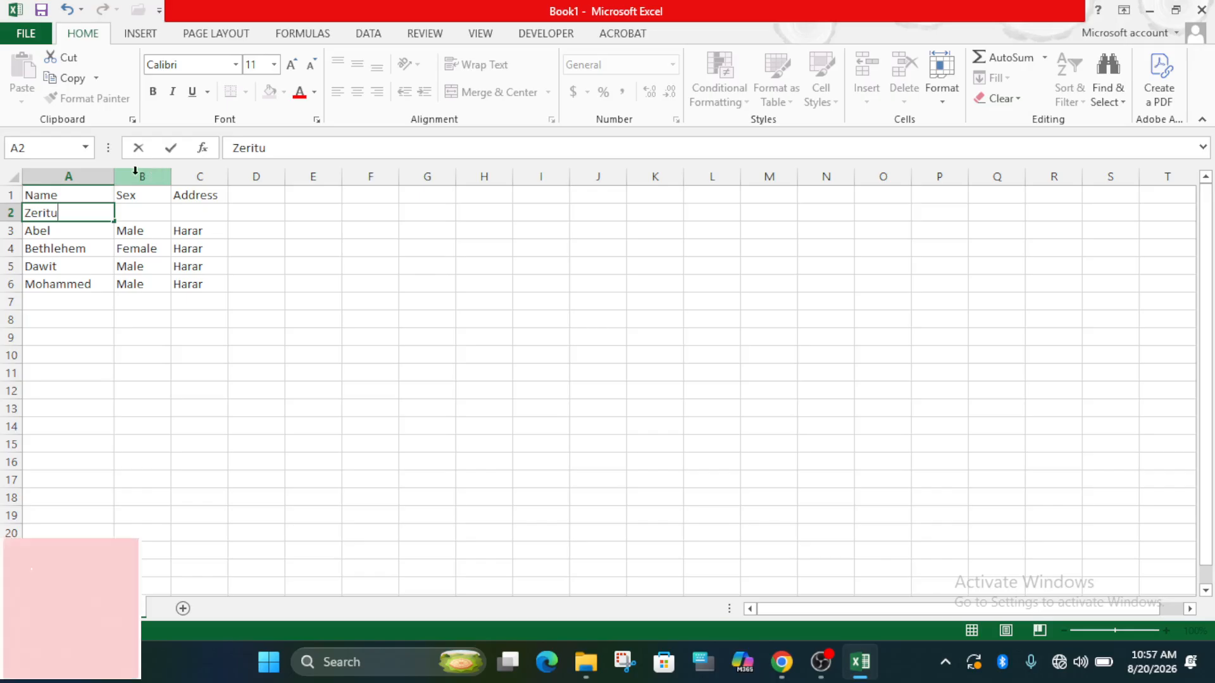
{"action": "left_click", "coordinate": [140, 212]}
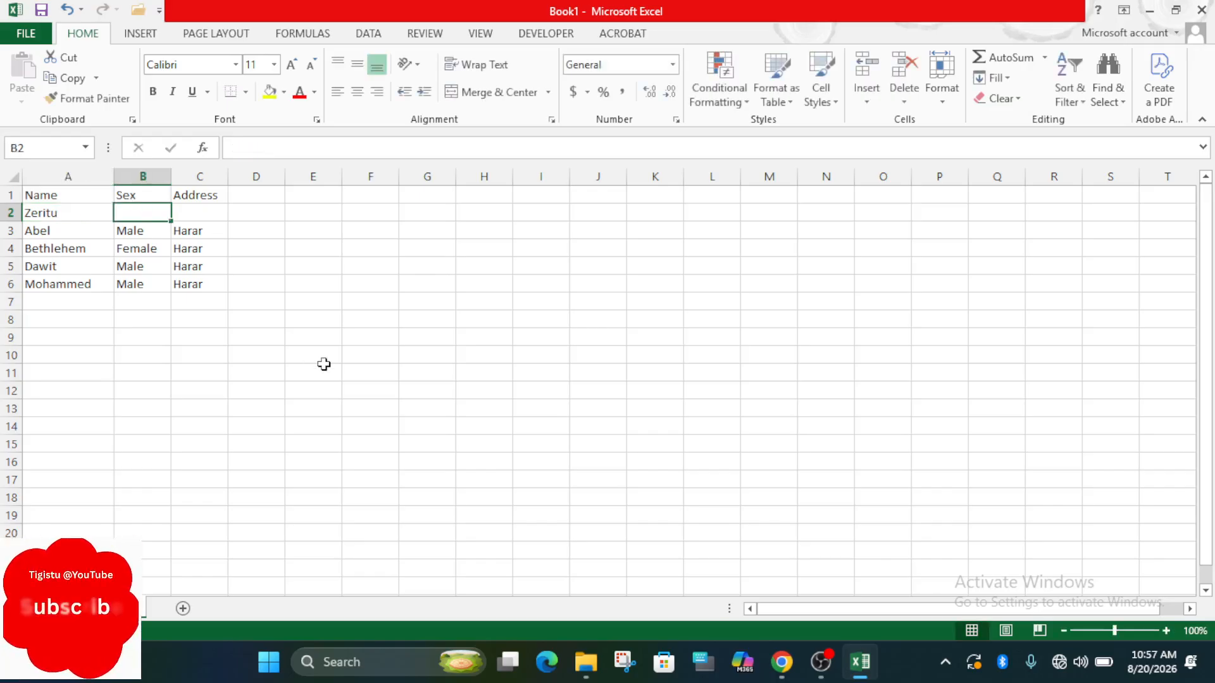
{"action": "type", "text": "Female"}
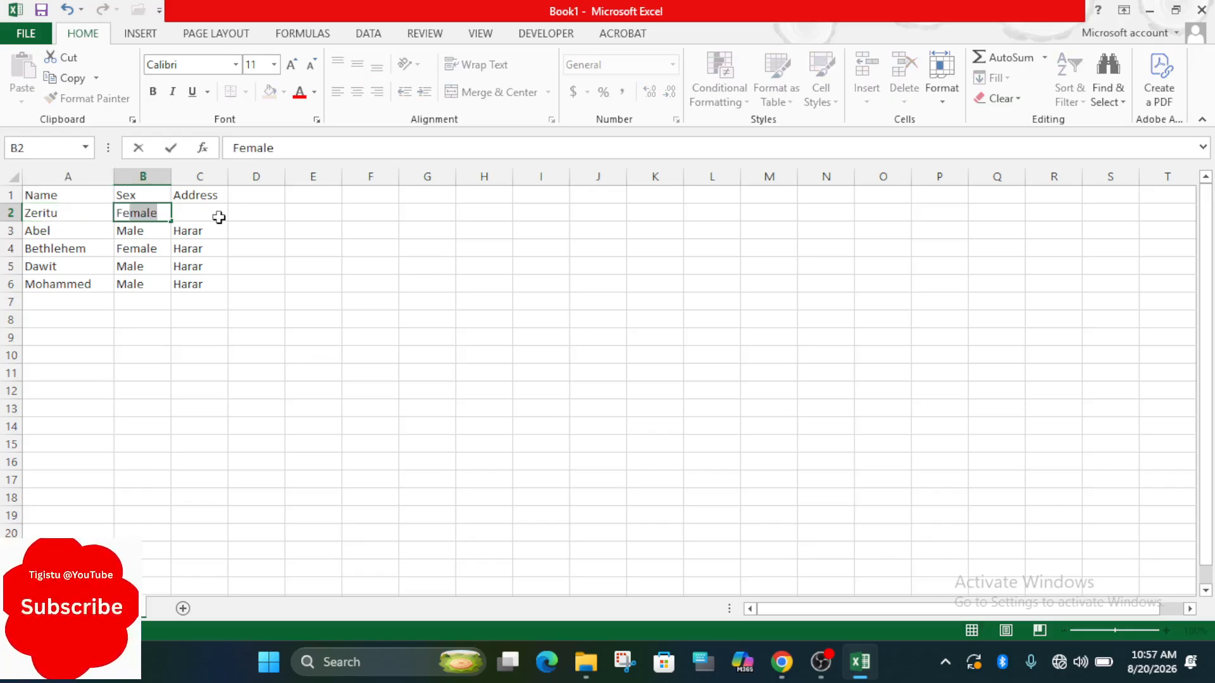
{"action": "left_click", "coordinate": [219, 217]}
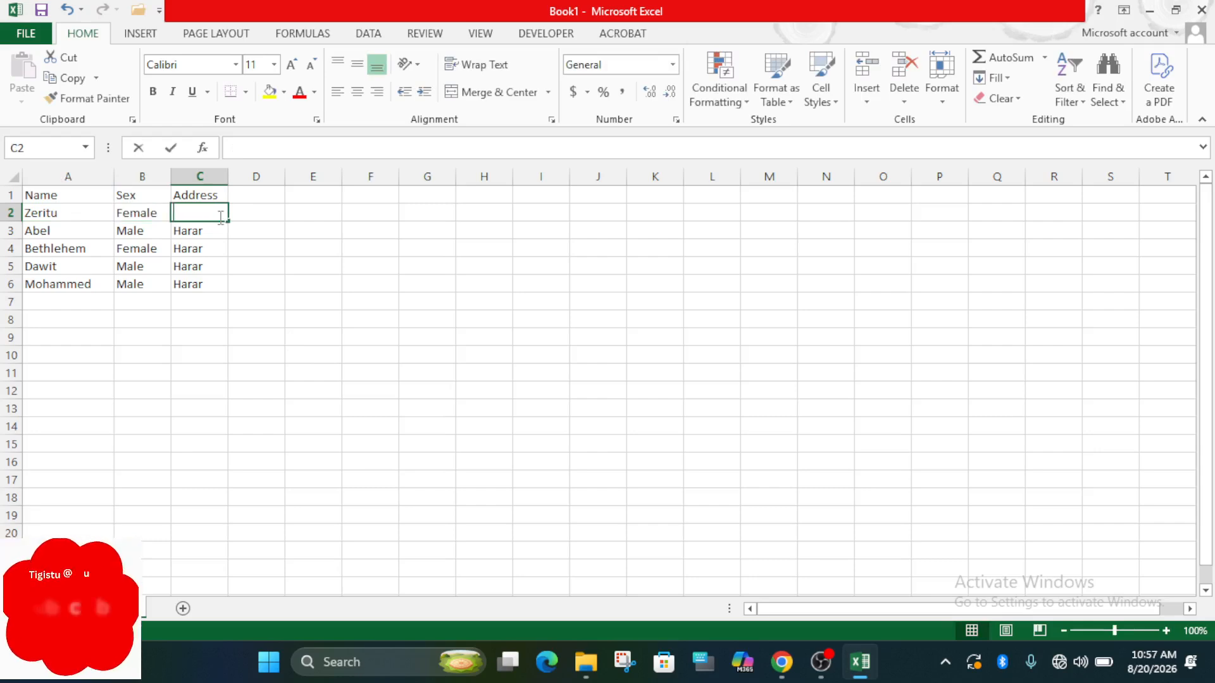
{"action": "type", "text": "Diresawa"}
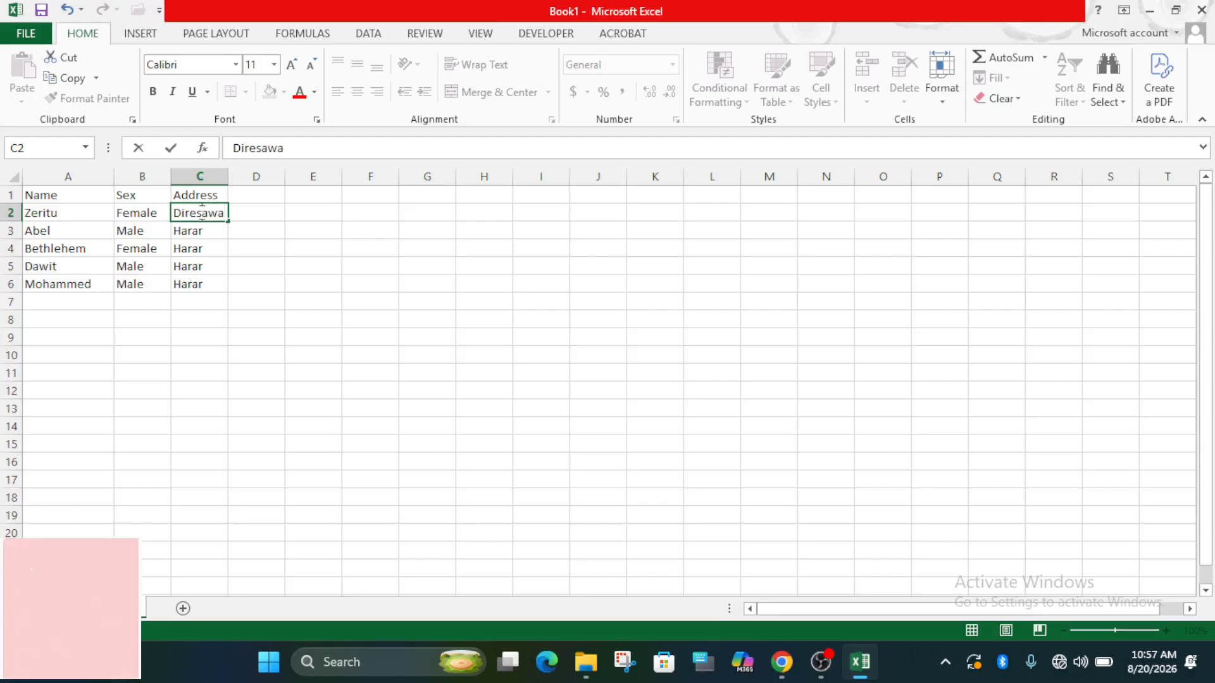
{"action": "key", "text": "BackSpace"}
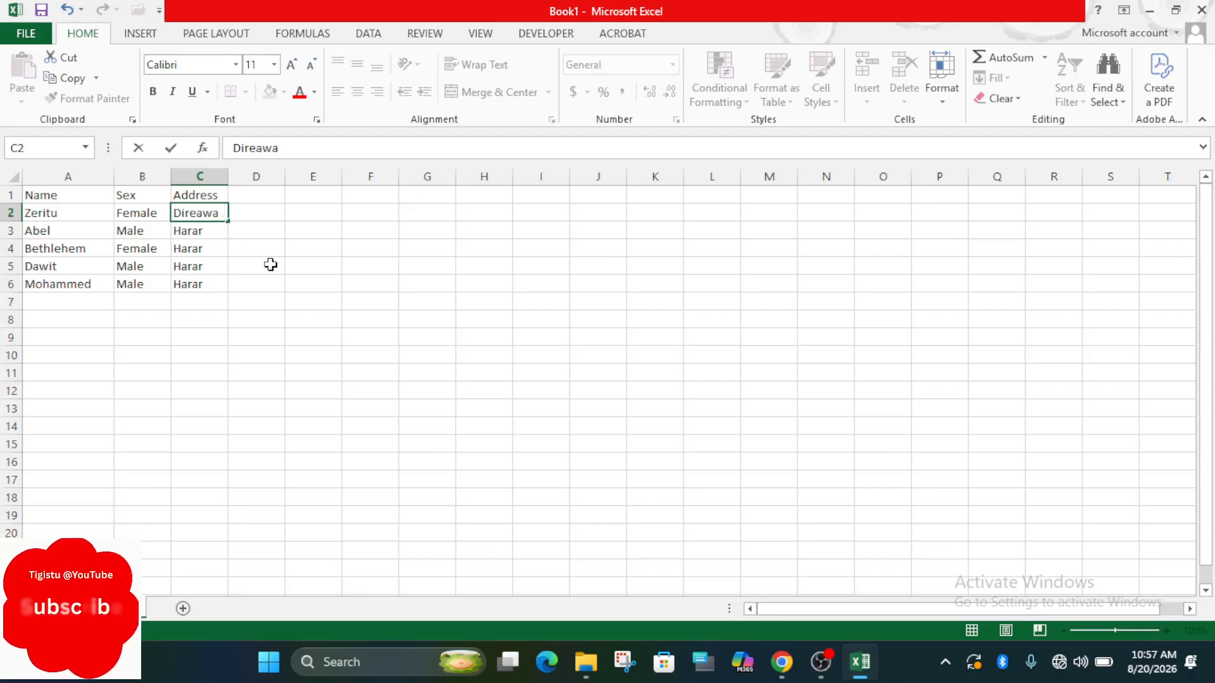
{"action": "type", "text": "D"}
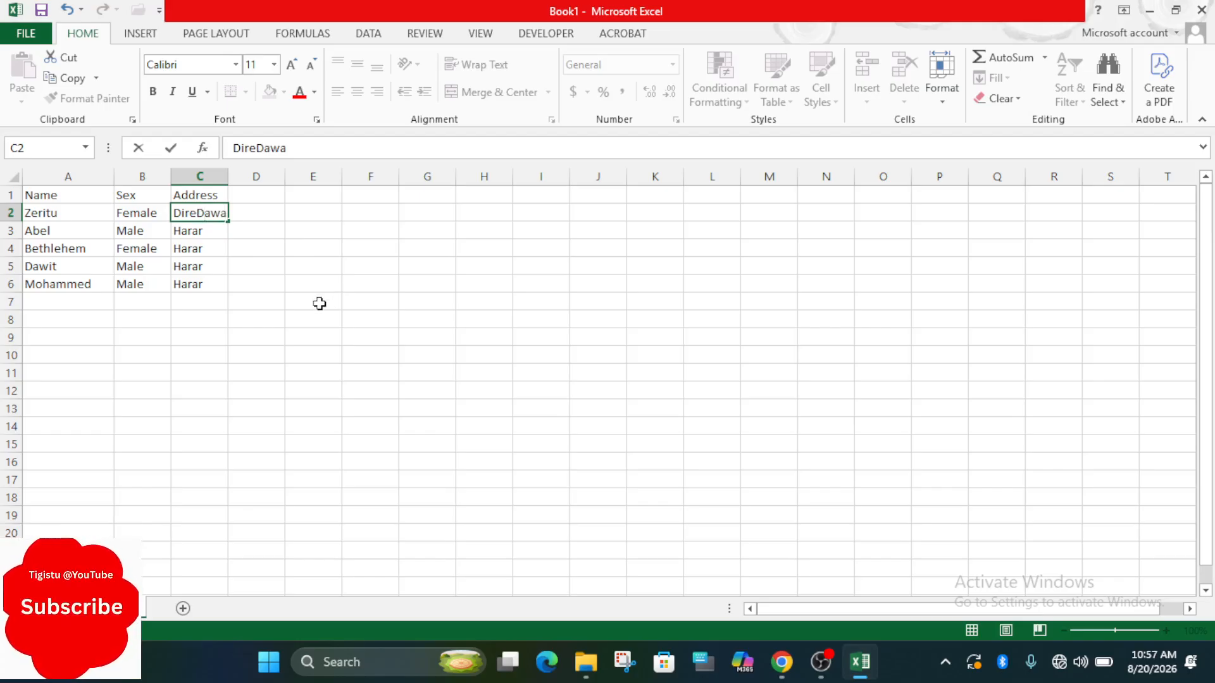
{"action": "left_click", "coordinate": [319, 302]}
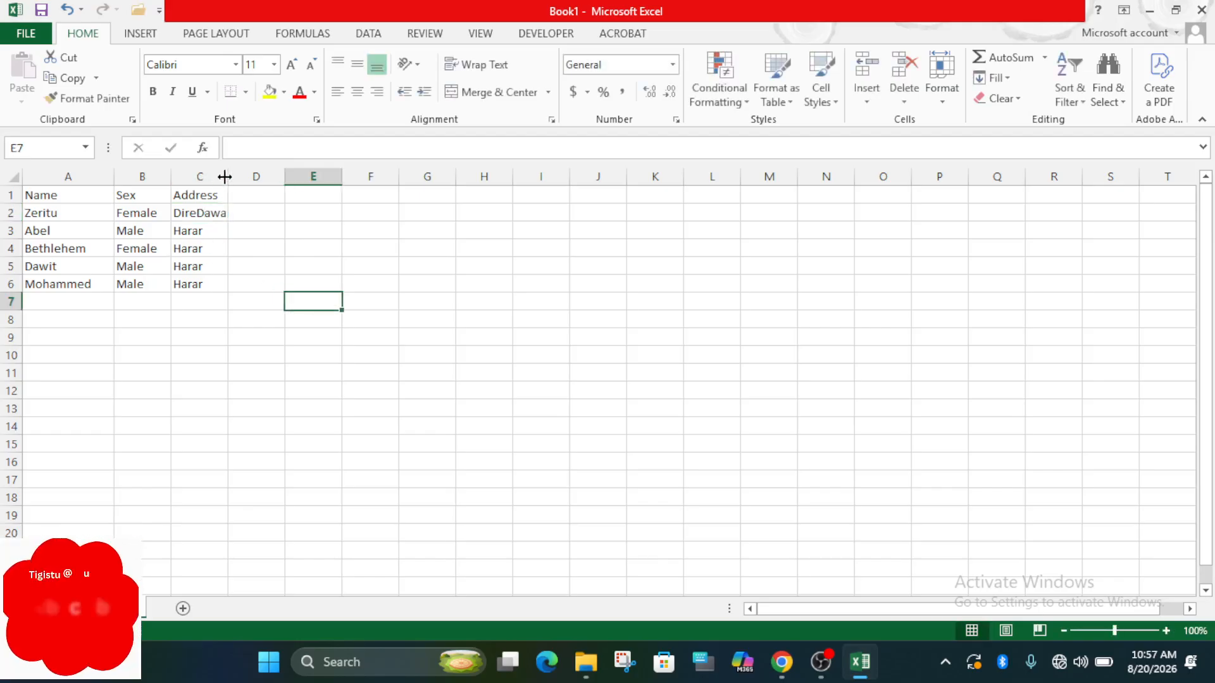
{"action": "left_click_drag", "start_coordinate": [225, 177], "coordinate": [247, 188]}
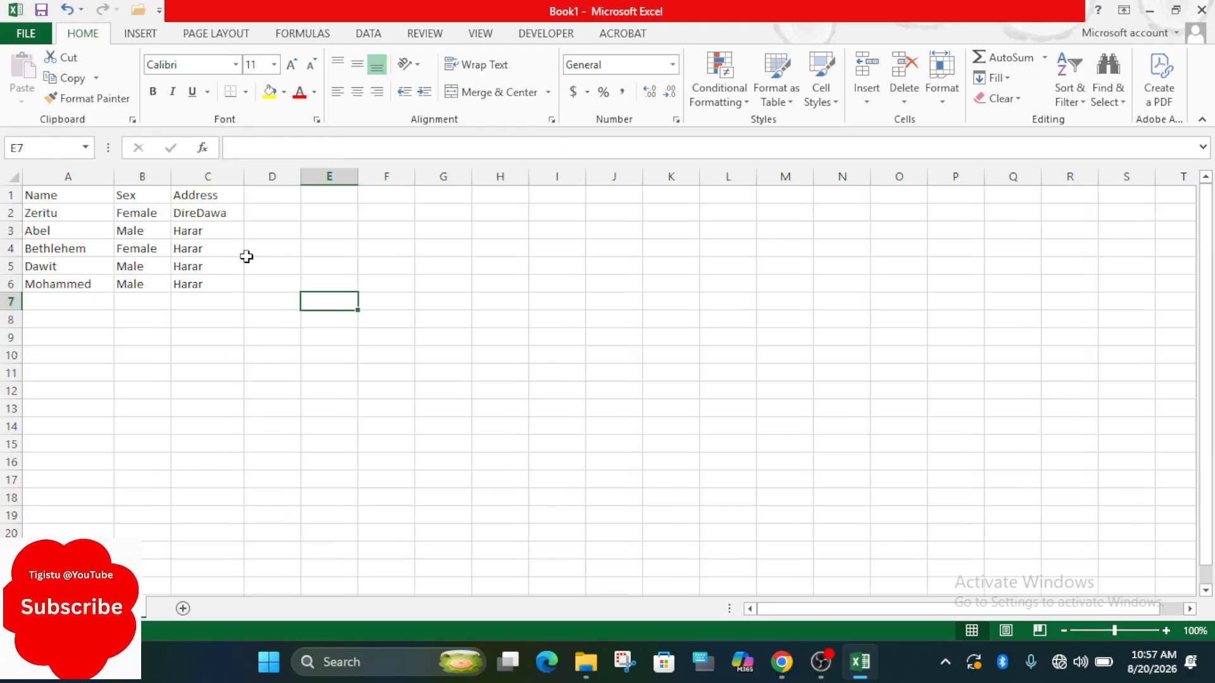
Step: Try a quick A to Z sort of the list from cell A1, and undo the sort
{"action": "left_click", "coordinate": [92, 191]}
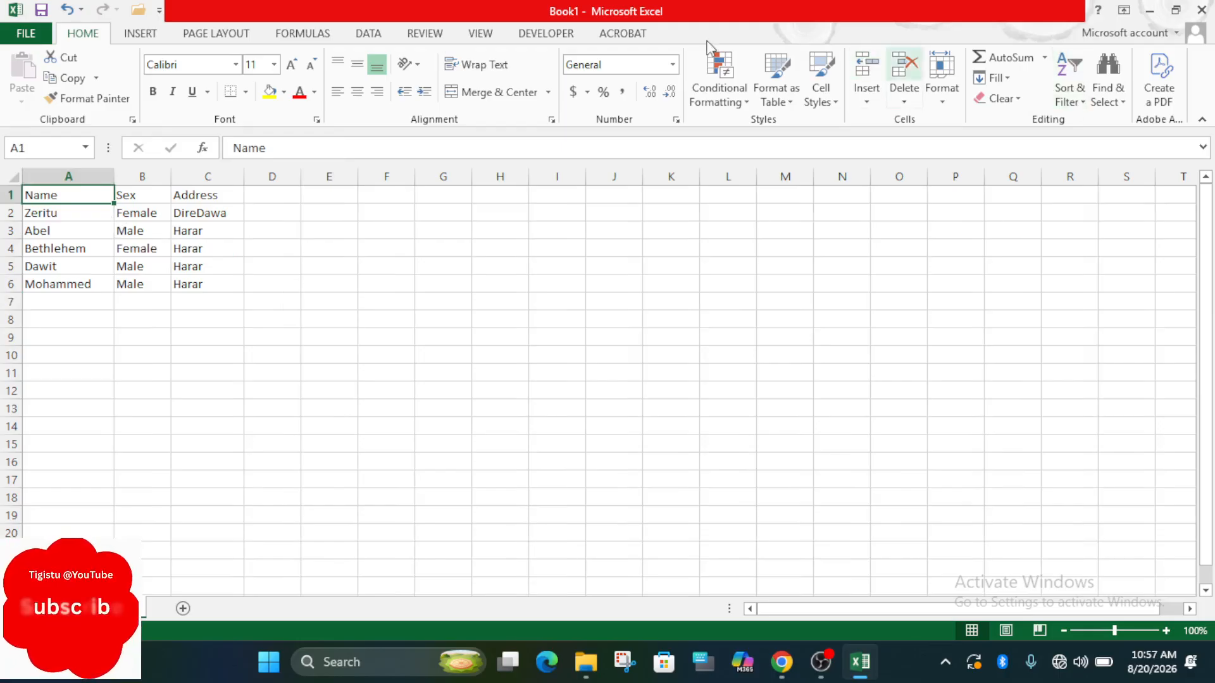
{"action": "left_click", "coordinate": [368, 35]}
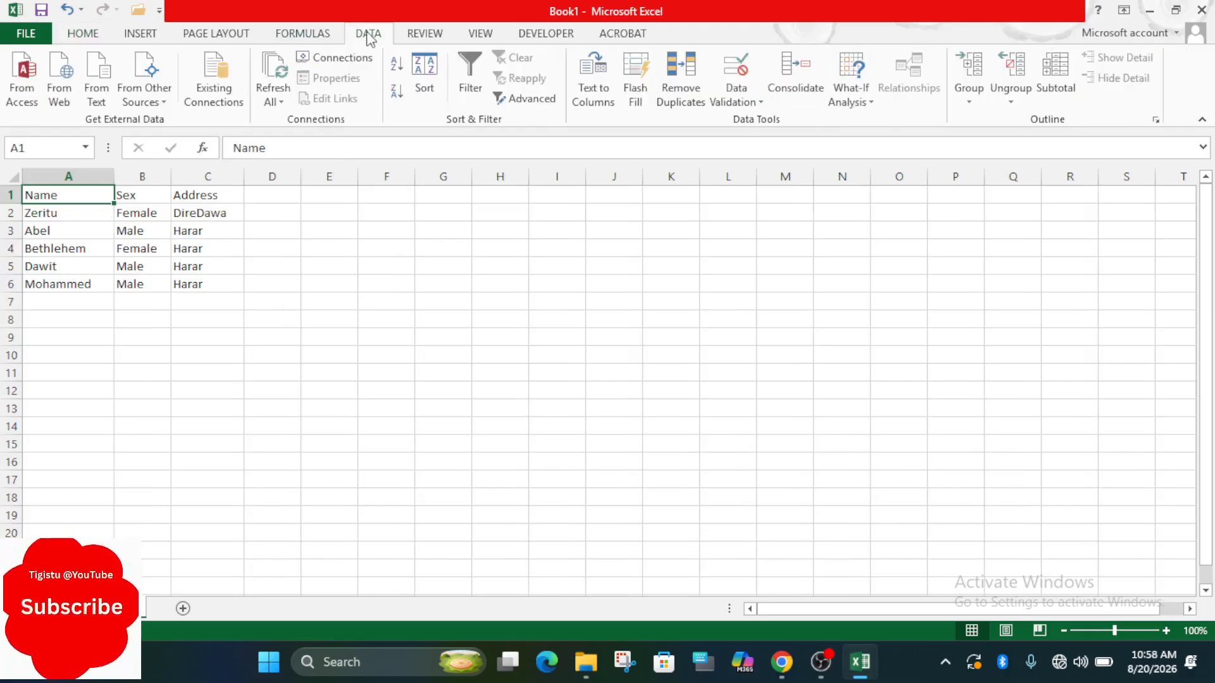
{"action": "left_click", "coordinate": [398, 64]}
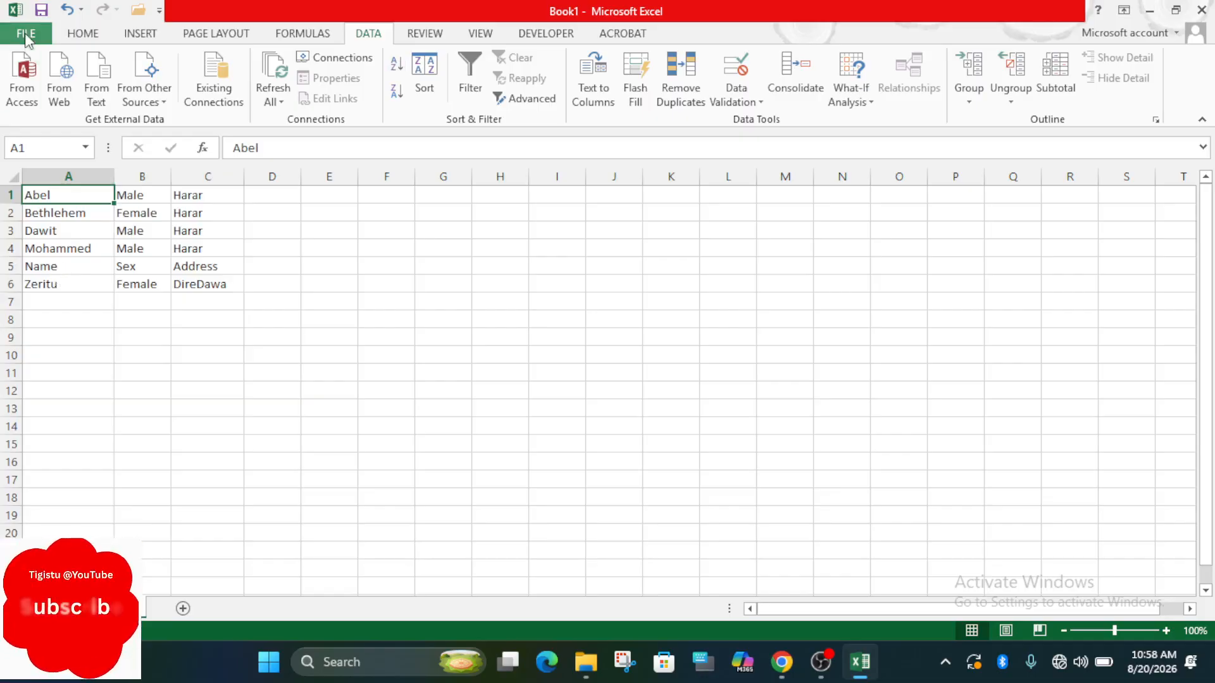
{"action": "left_click", "coordinate": [67, 9]}
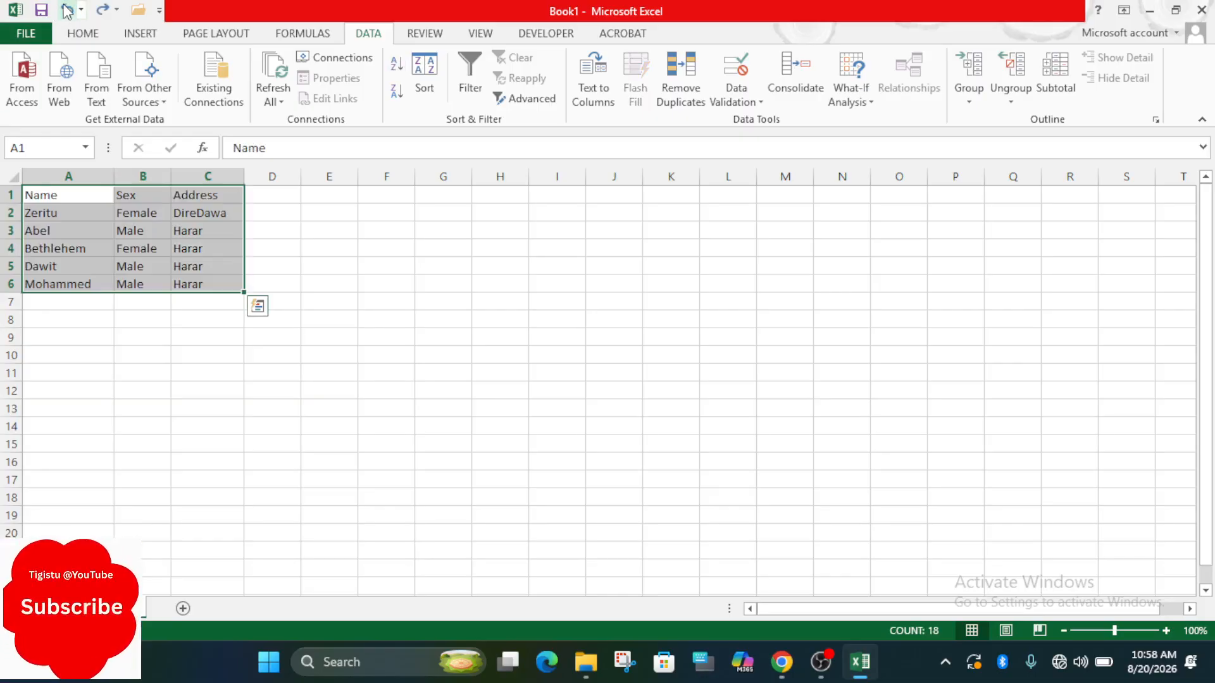
Step: Sort the list by the Name column on values from A to Z, treating the first row as headers
{"action": "left_click", "coordinate": [50, 196]}
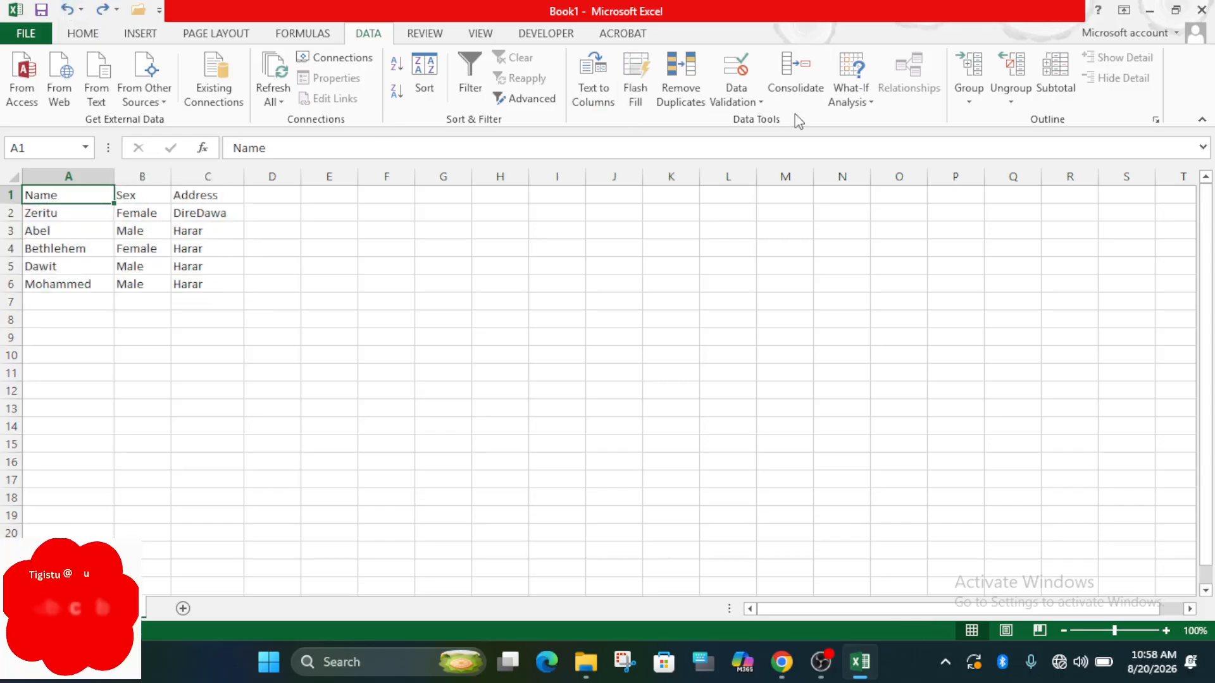
{"action": "left_click", "coordinate": [424, 84]}
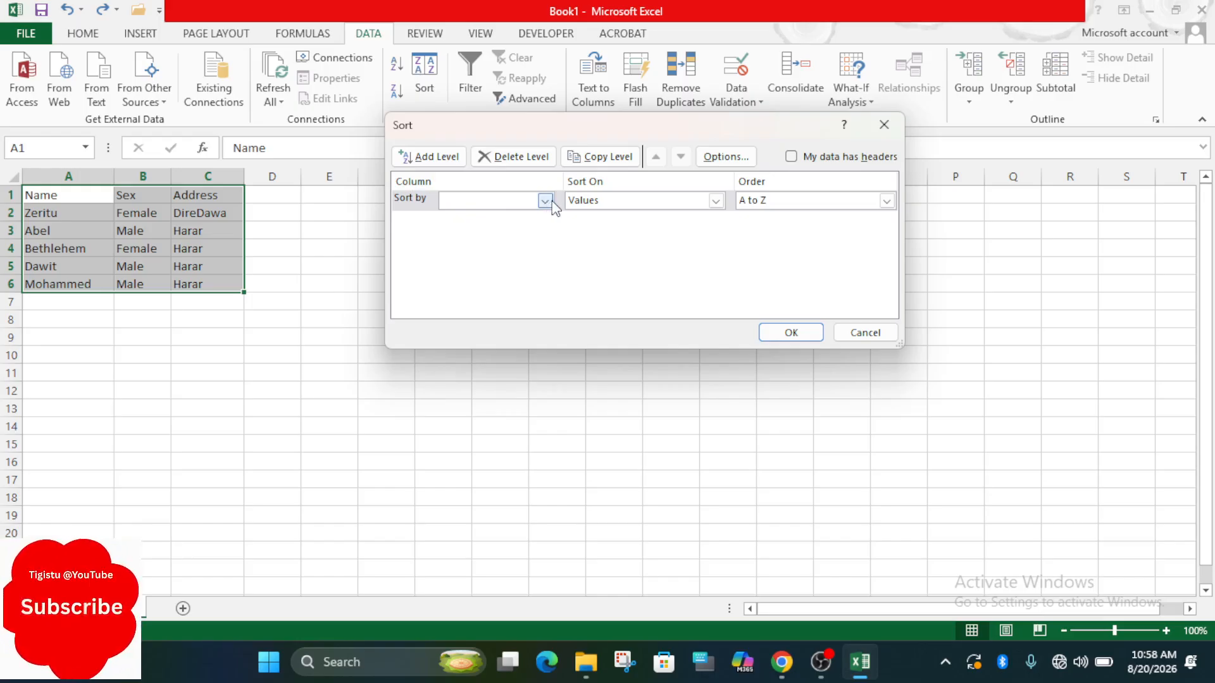
{"action": "left_click", "coordinate": [808, 159]}
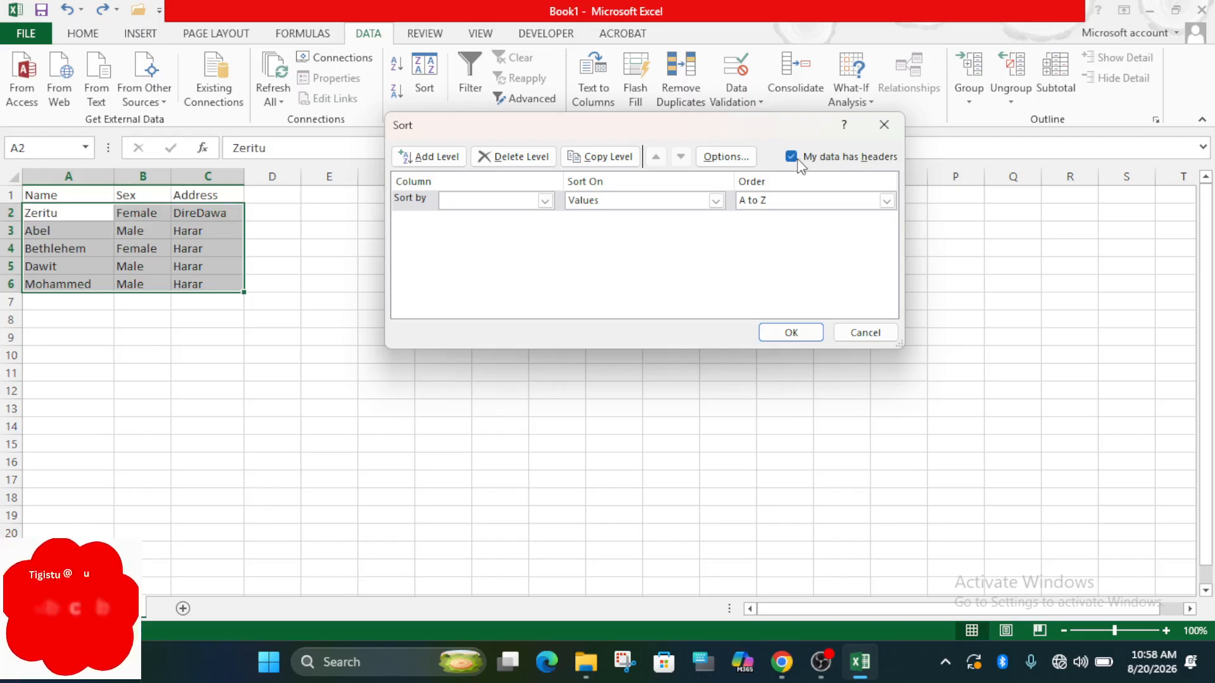
{"action": "left_click", "coordinate": [545, 200]}
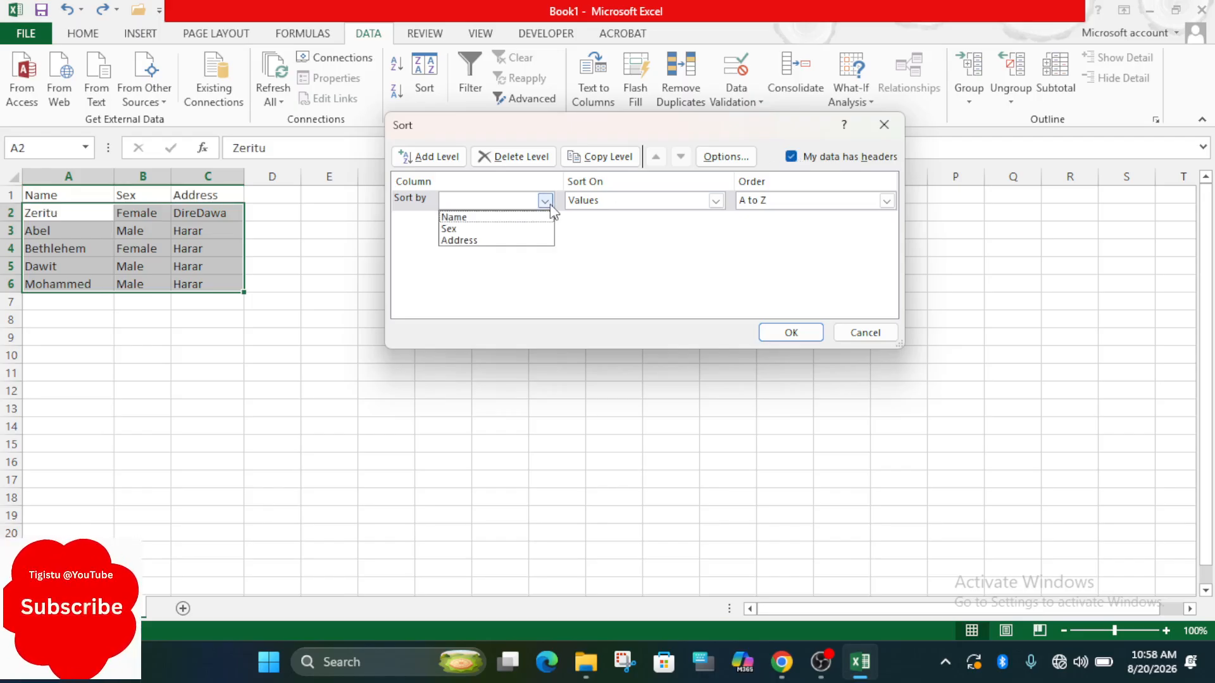
{"action": "left_click", "coordinate": [479, 218]}
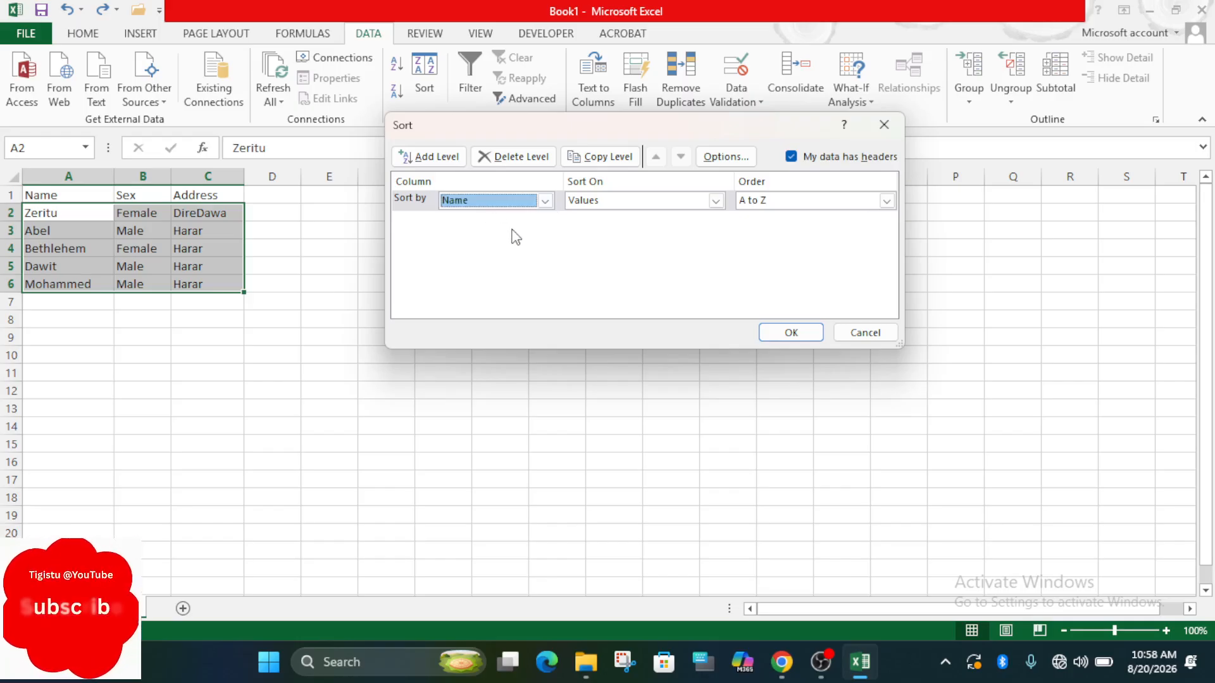
{"action": "left_click", "coordinate": [791, 333]}
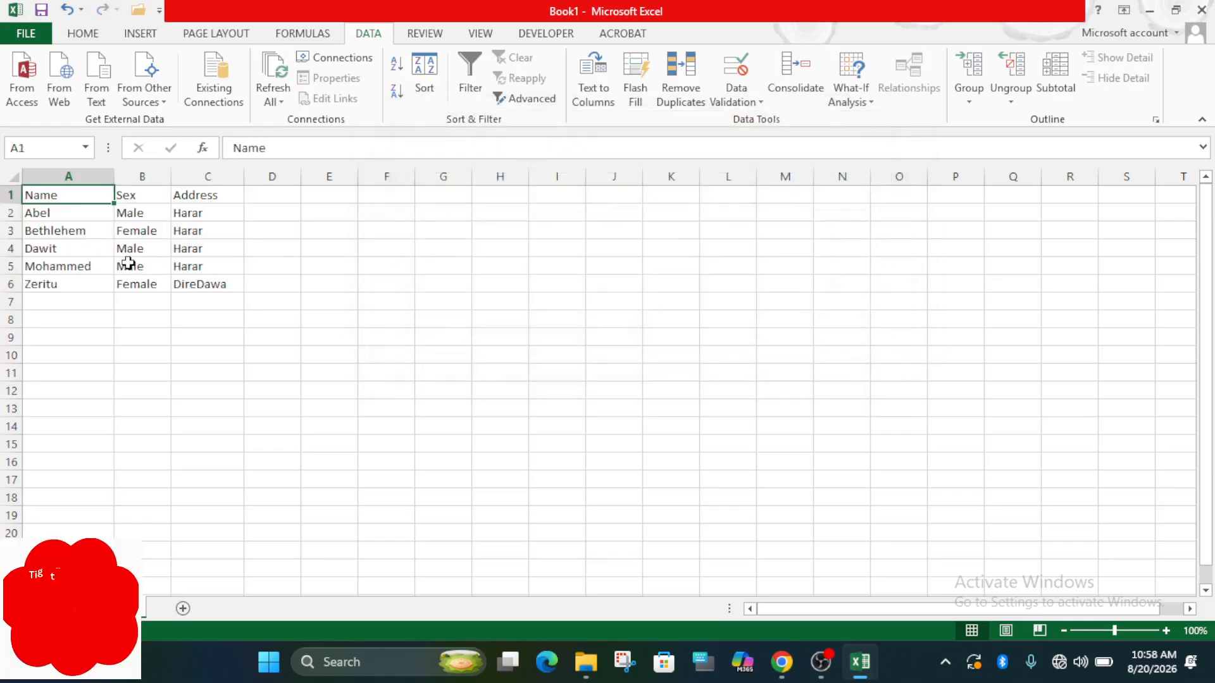
{"action": "left_click", "coordinate": [65, 229]}
{"action": "left_click", "coordinate": [57, 215]}
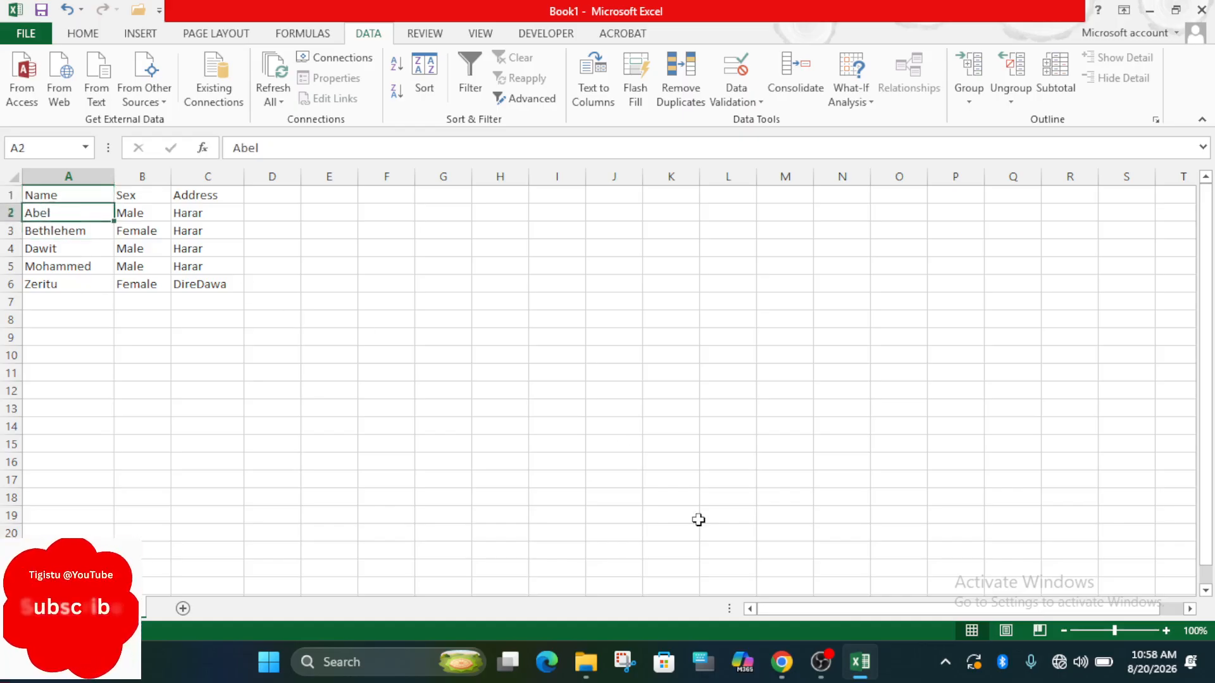
Step: Switch to Chrome and read the tutorial pages on sorting from smallest to largest and on filtering cells
{"action": "left_click", "coordinate": [782, 662]}
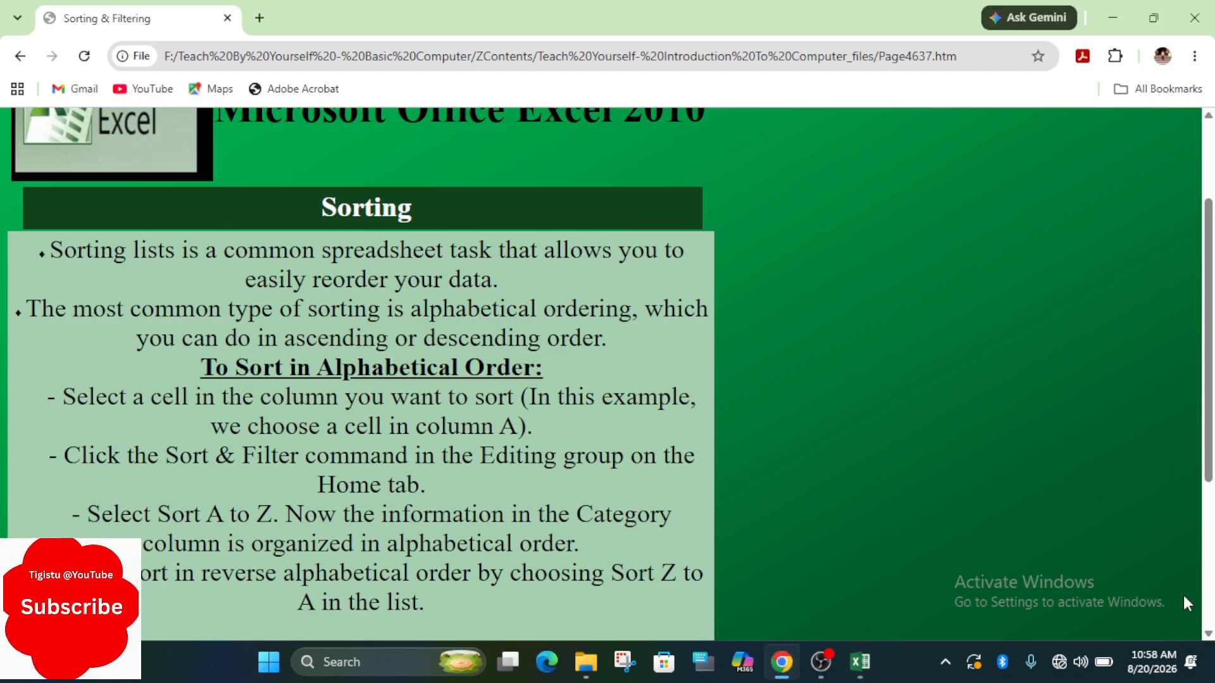
{"action": "scroll", "coordinate": [1208, 630], "scroll_direction": "down", "scroll_amount": 4}
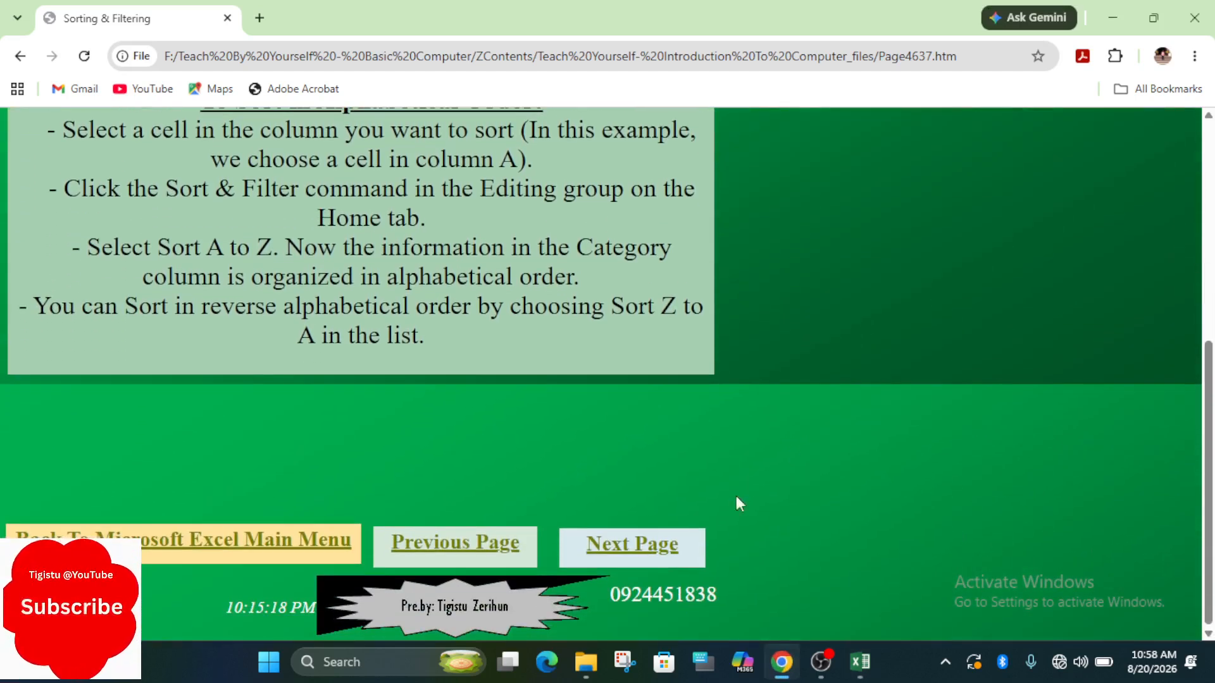
{"action": "left_click", "coordinate": [676, 542]}
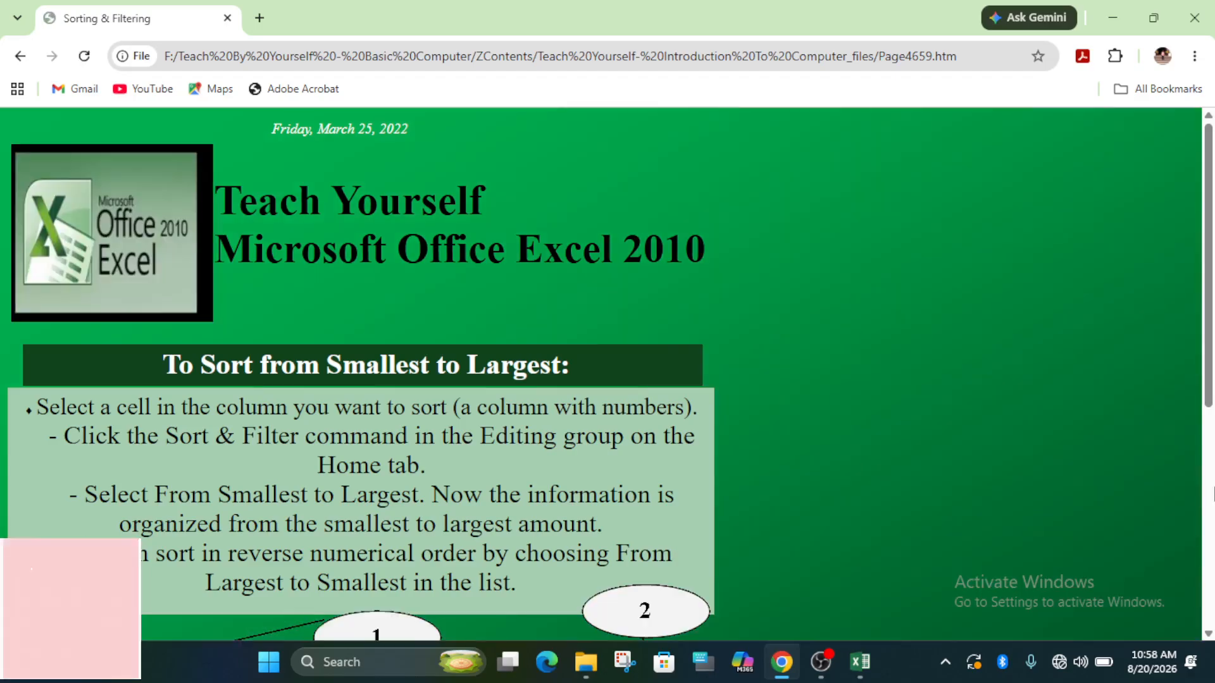
{"action": "left_click_drag", "start_coordinate": [1209, 378], "coordinate": [1212, 596]}
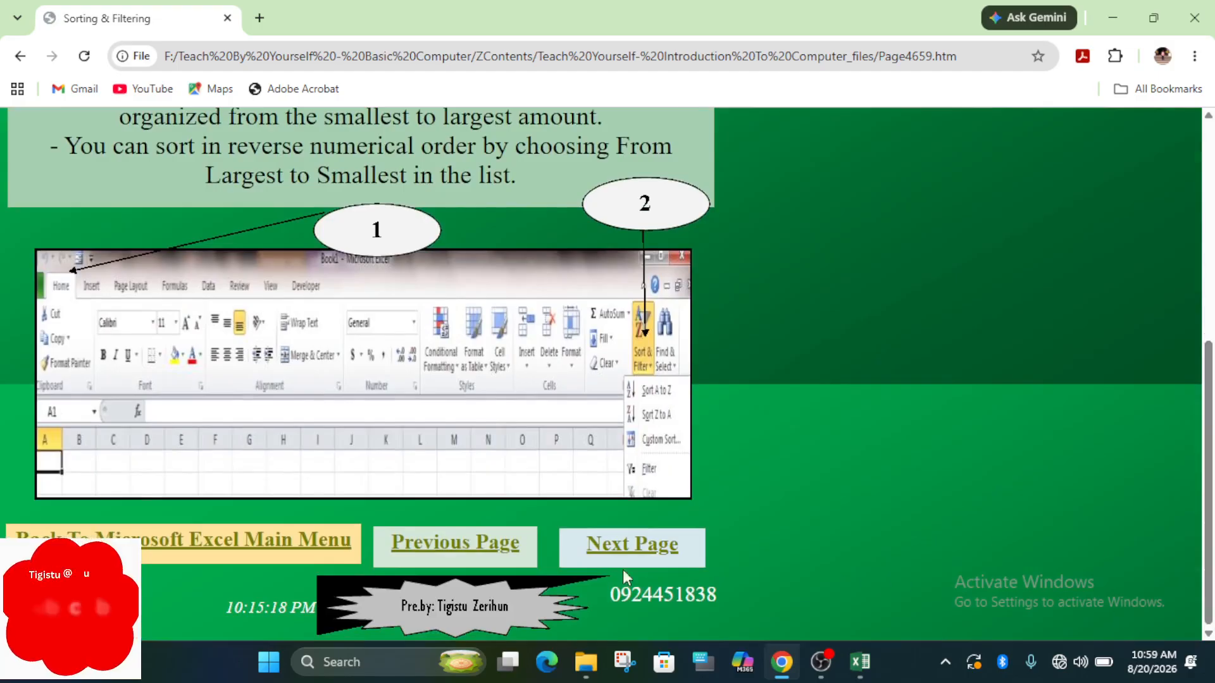
{"action": "left_click", "coordinate": [610, 552]}
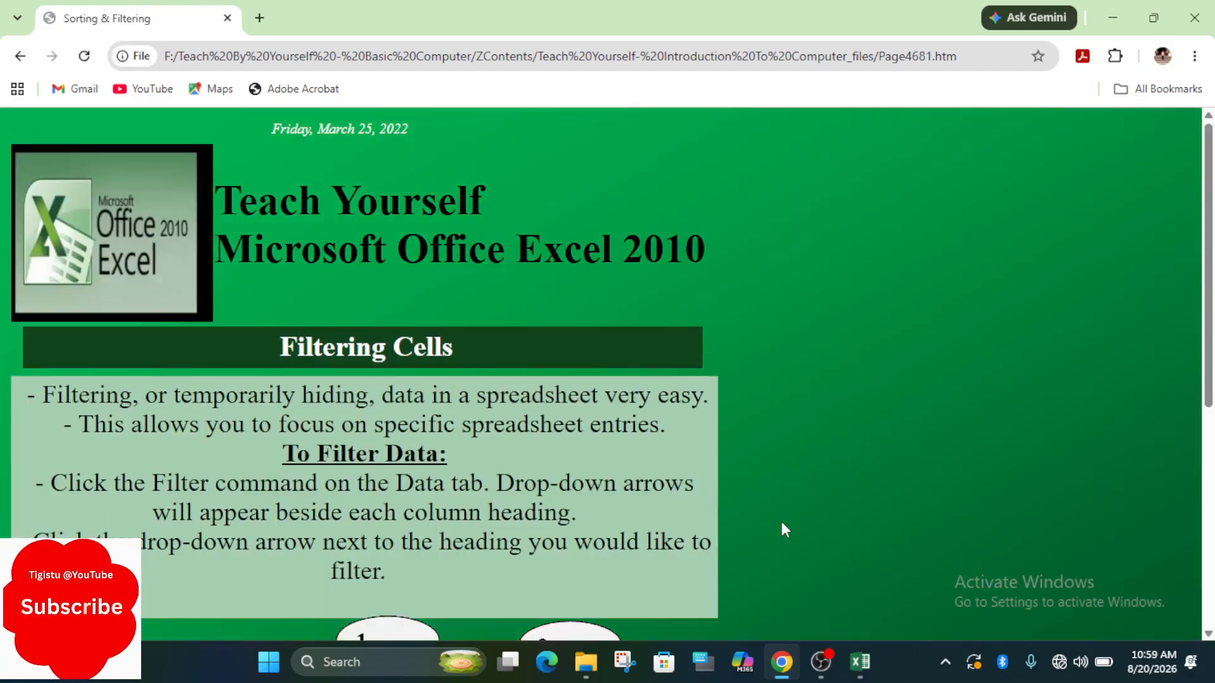
{"action": "left_click_drag", "start_coordinate": [1209, 285], "coordinate": [1189, 361]}
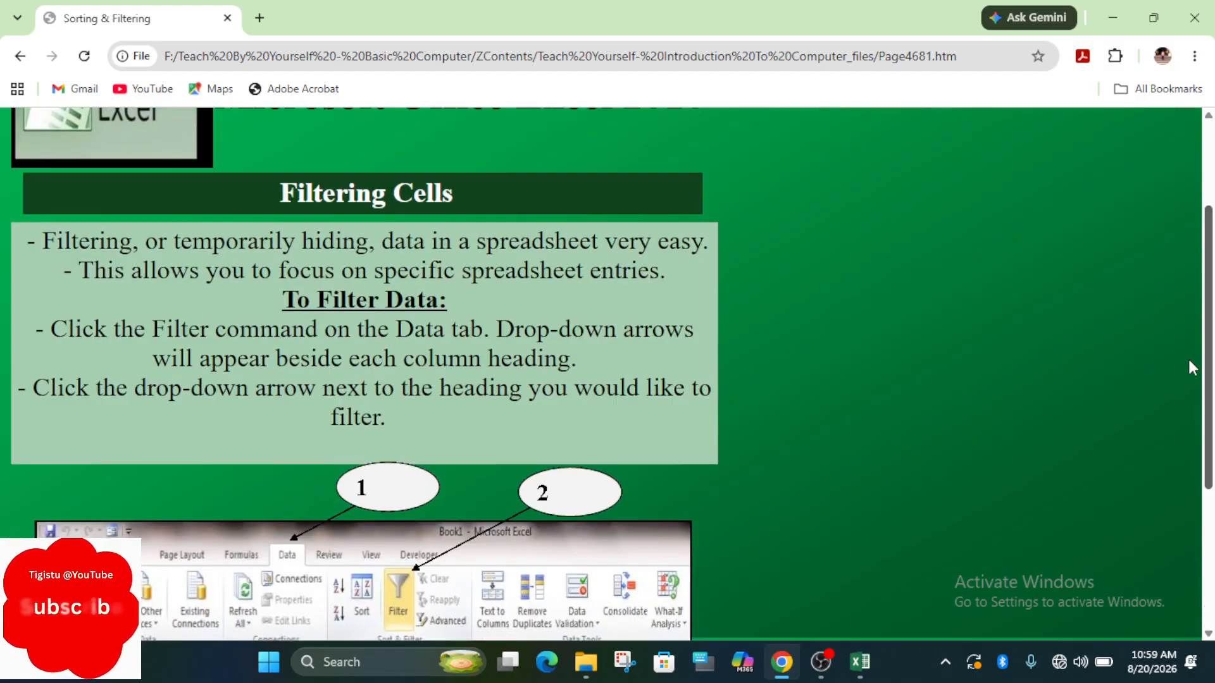
{"action": "left_click_drag", "start_coordinate": [1189, 361], "coordinate": [1214, 513]}
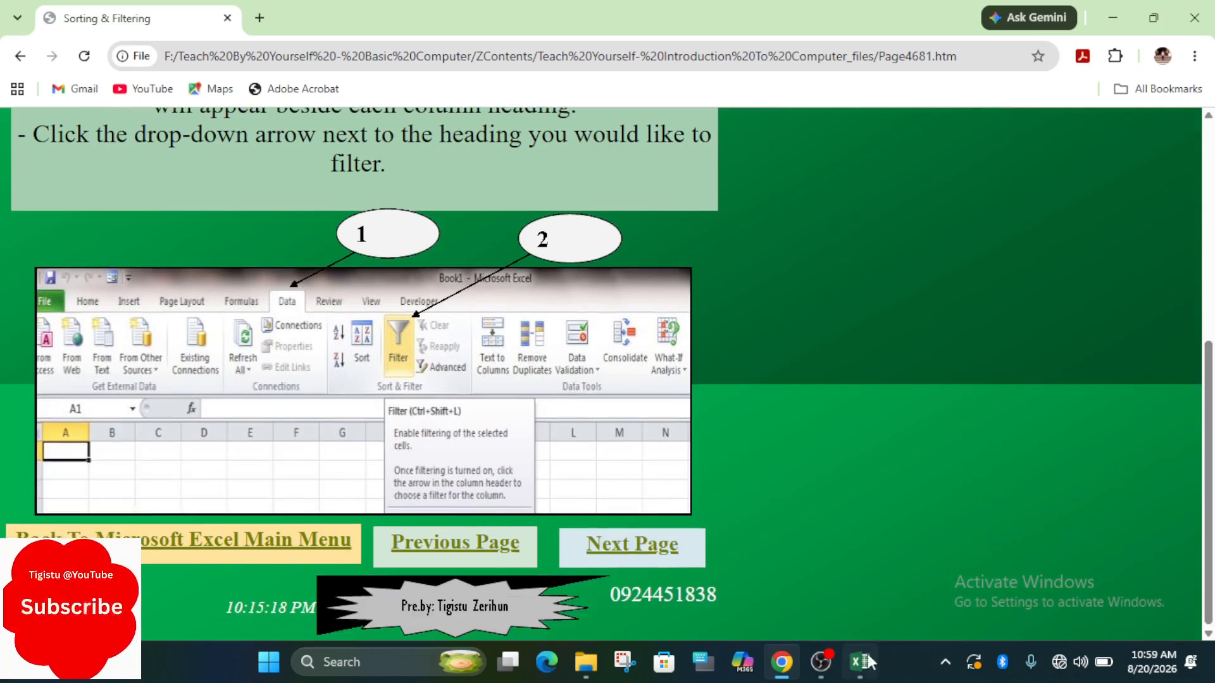
Step: Switch back to Excel and turn on filtering for the Name, Sex and Address headers
{"action": "left_click", "coordinate": [866, 669]}
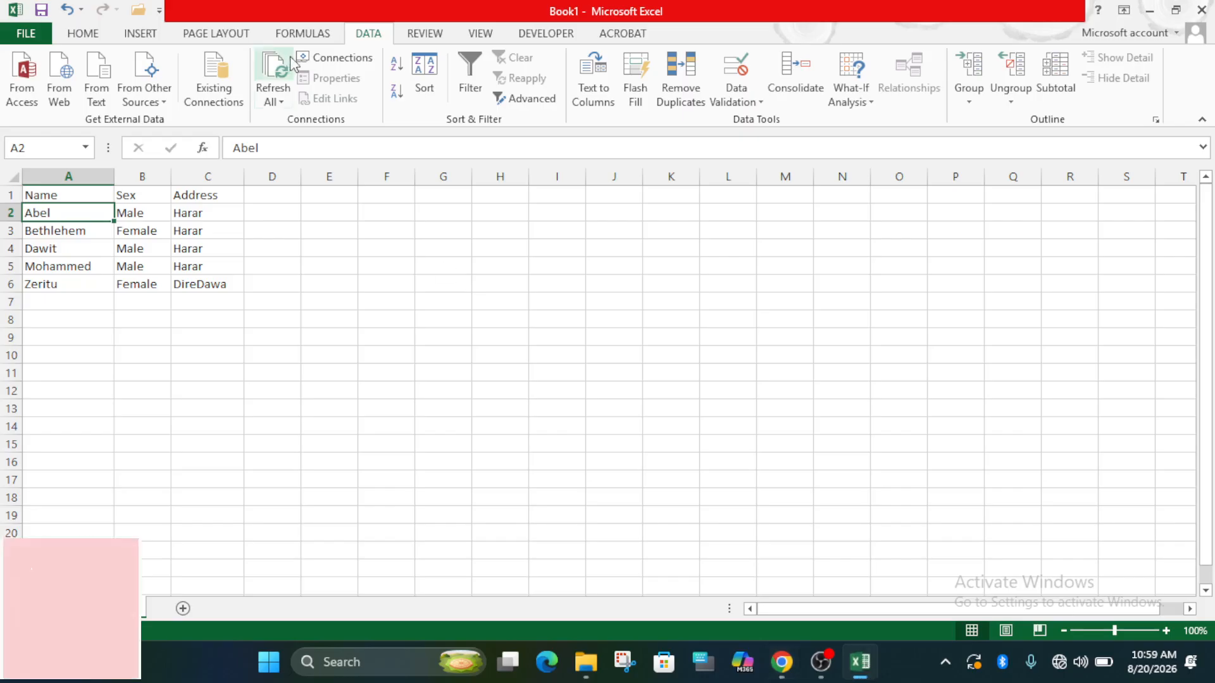
{"action": "double_click", "coordinate": [366, 33]}
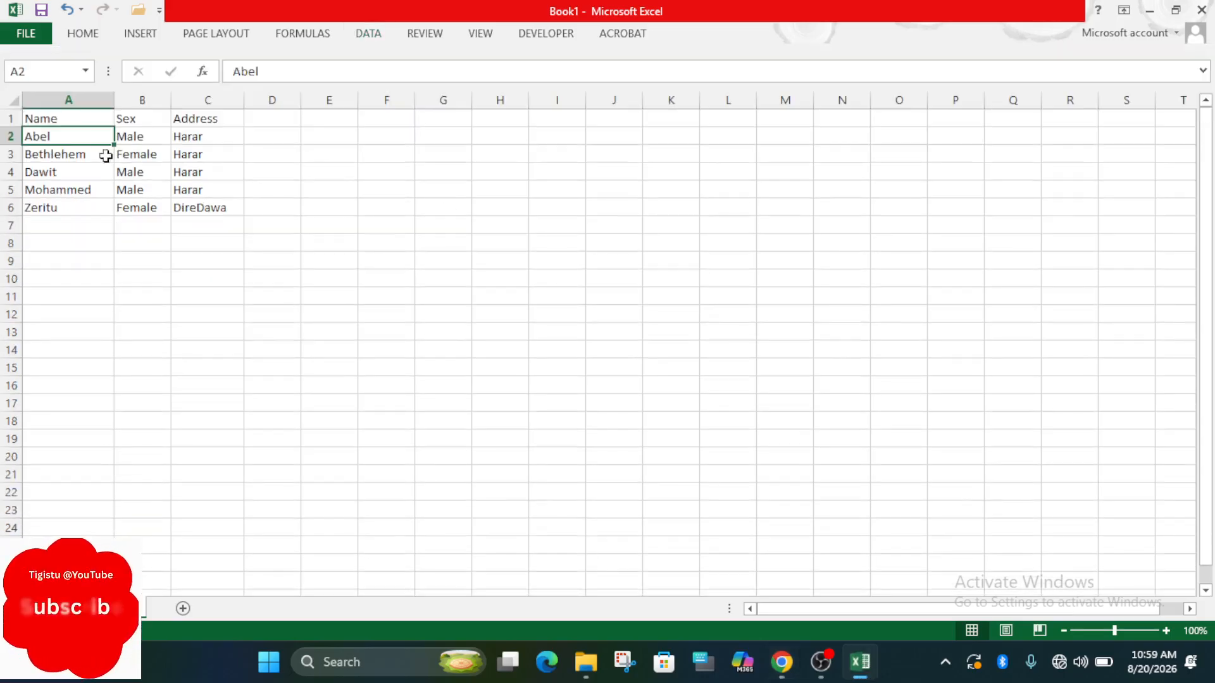
{"action": "left_click", "coordinate": [75, 114]}
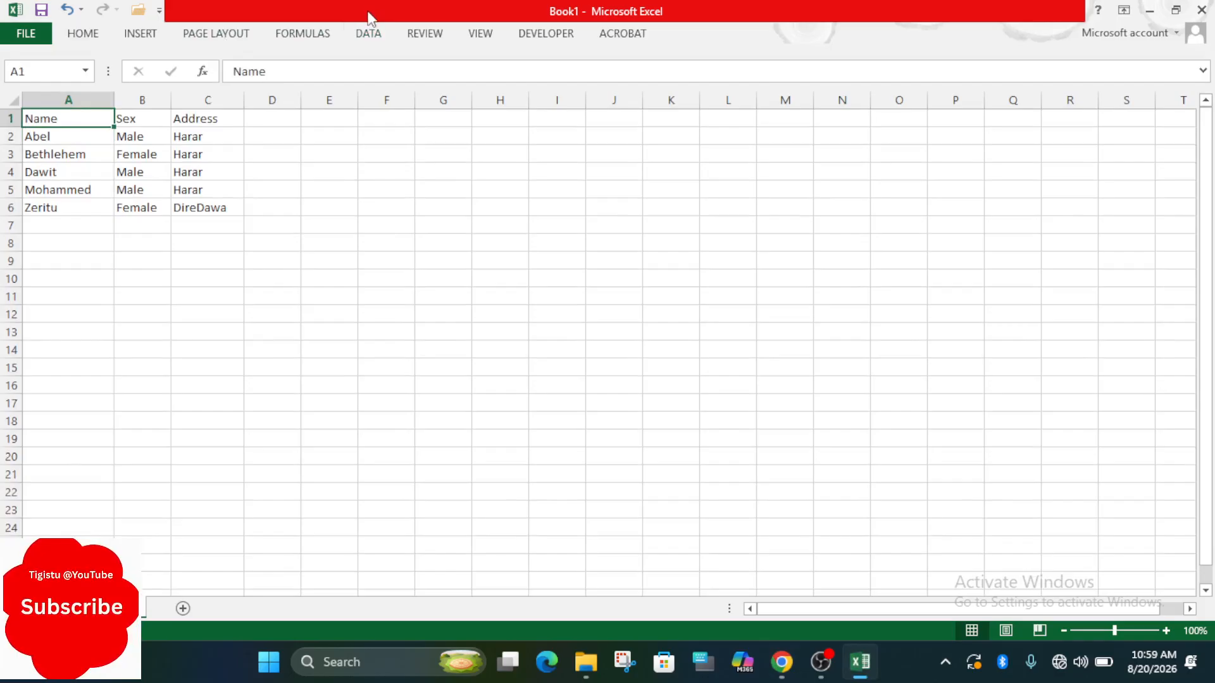
{"action": "left_click", "coordinate": [367, 33]}
{"action": "double_click", "coordinate": [366, 34]}
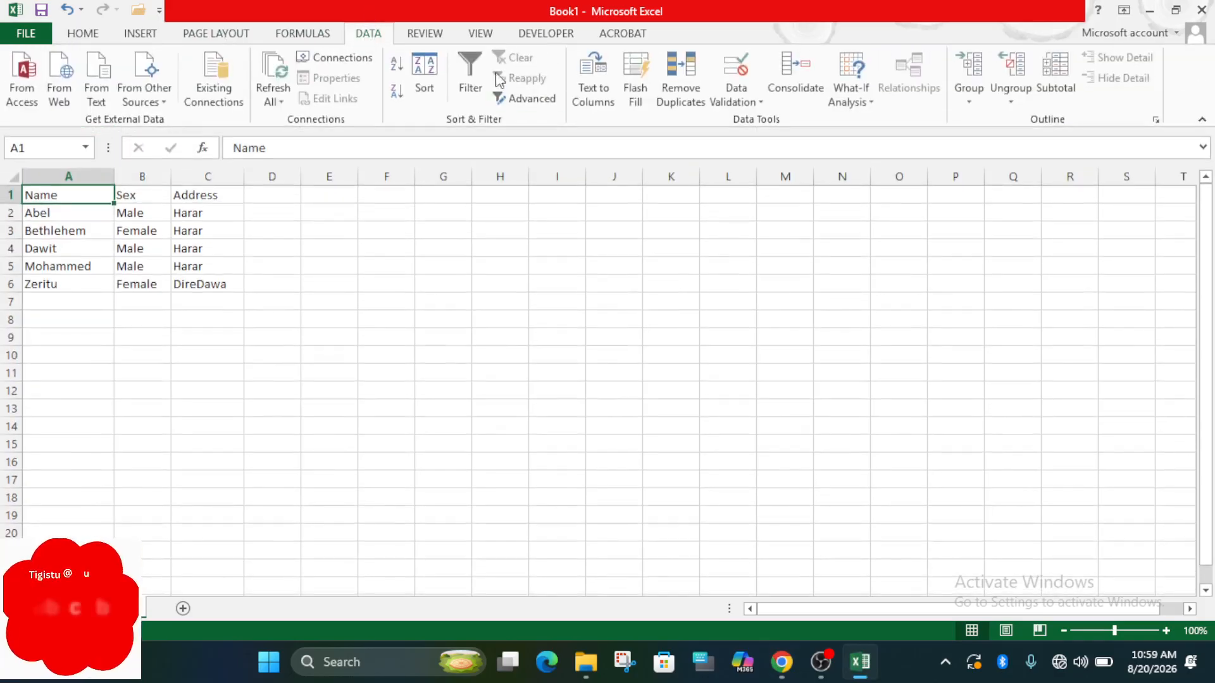
{"action": "left_click", "coordinate": [471, 69]}
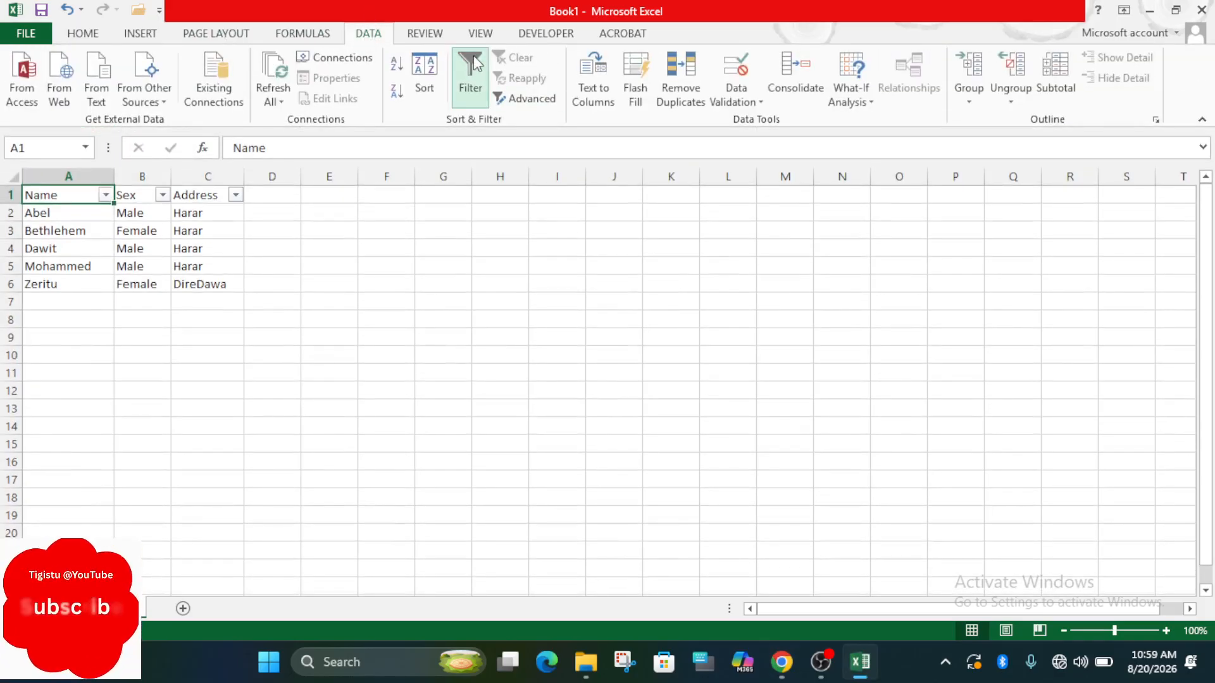
Step: Filter the Name column to show only the first person in the list
{"action": "left_click", "coordinate": [105, 195]}
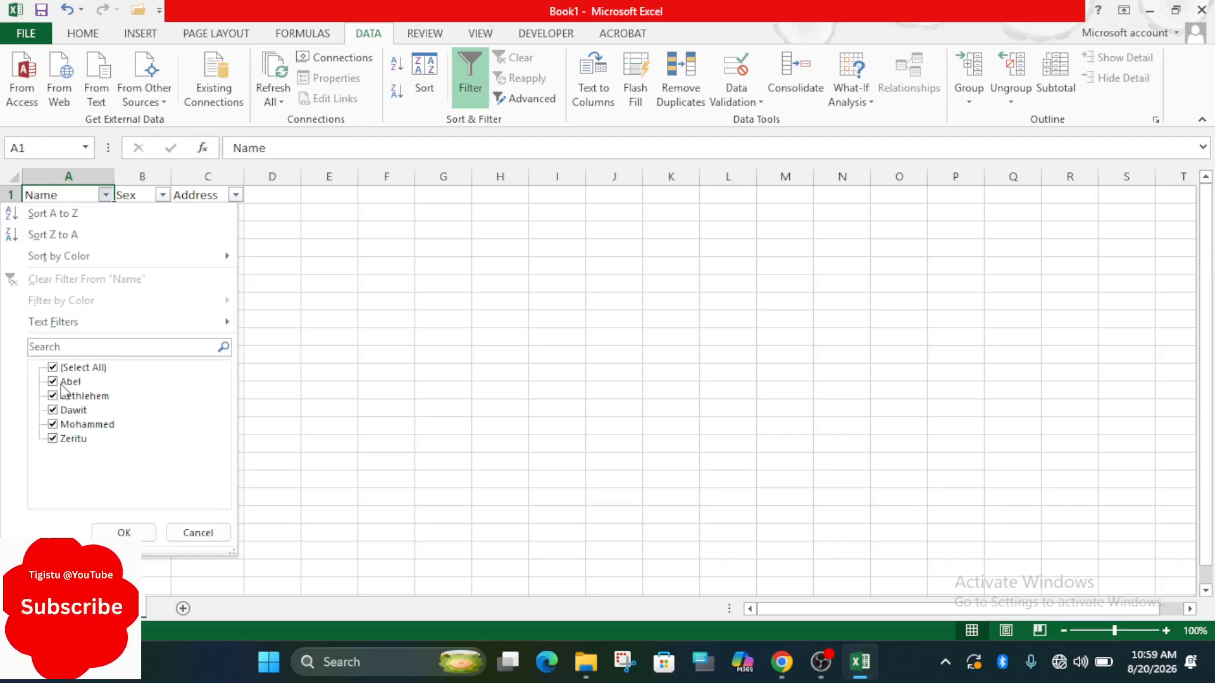
{"action": "left_click", "coordinate": [61, 372]}
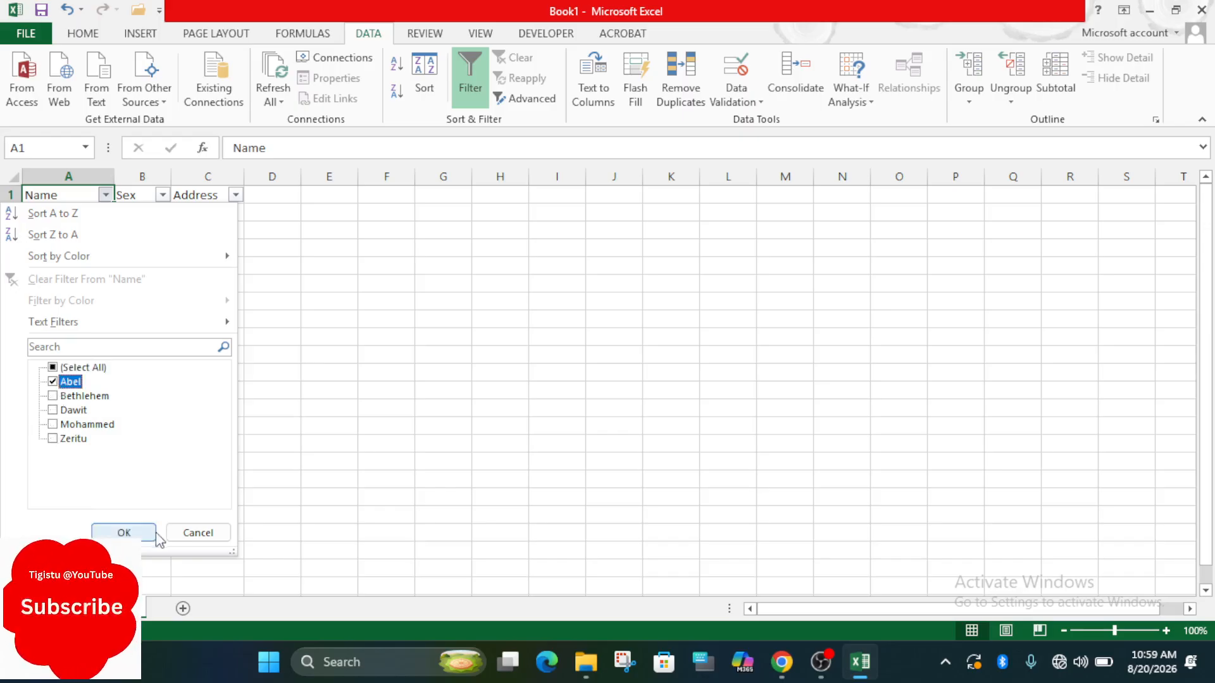
{"action": "left_click", "coordinate": [124, 532]}
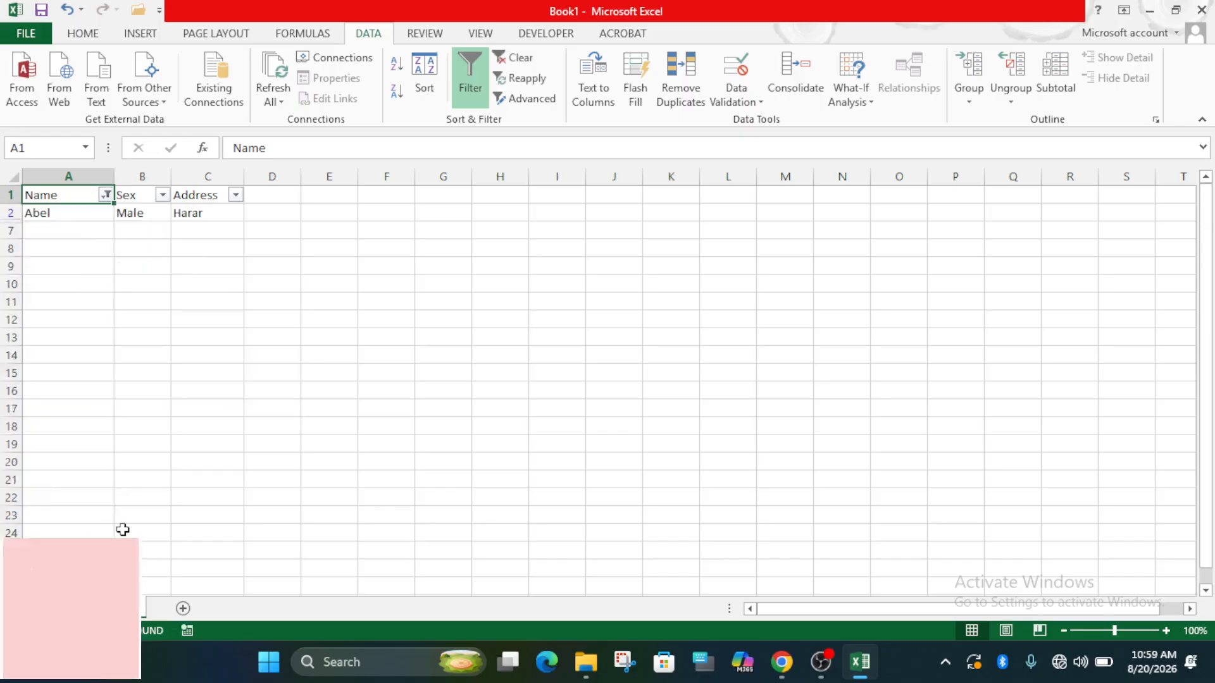
Step: Reset the Name column filter to include every name in the list
{"action": "left_click", "coordinate": [106, 195]}
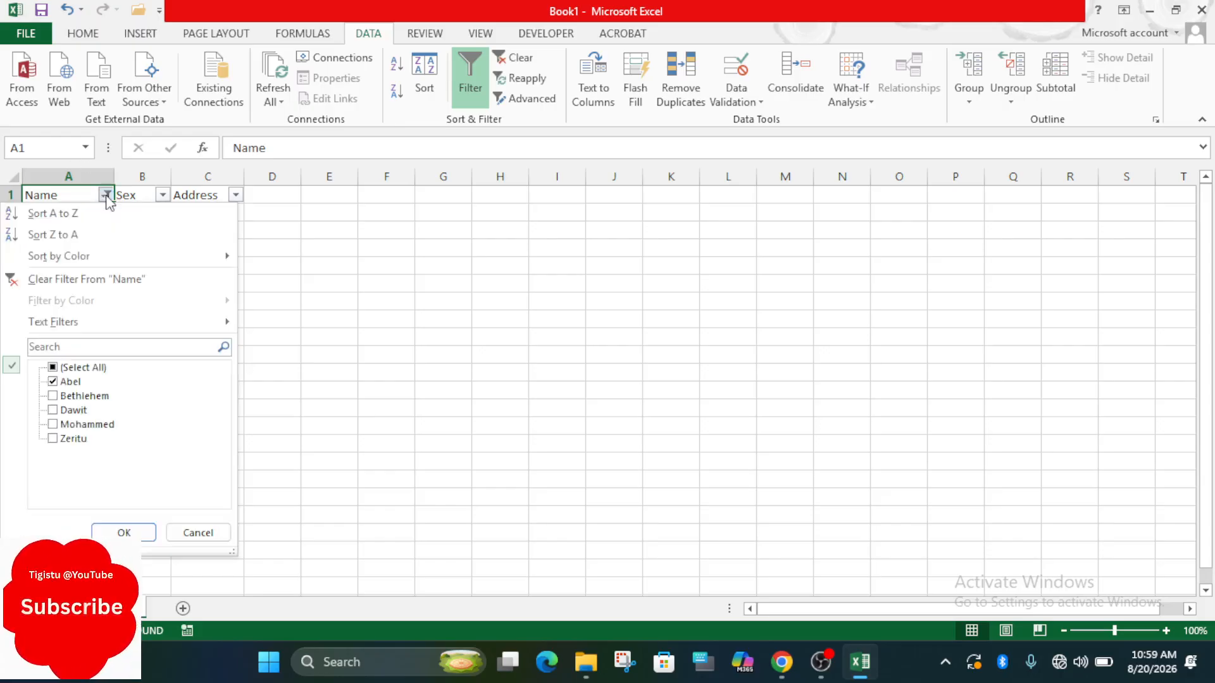
{"action": "left_click", "coordinate": [65, 369]}
{"action": "left_click", "coordinate": [129, 535]}
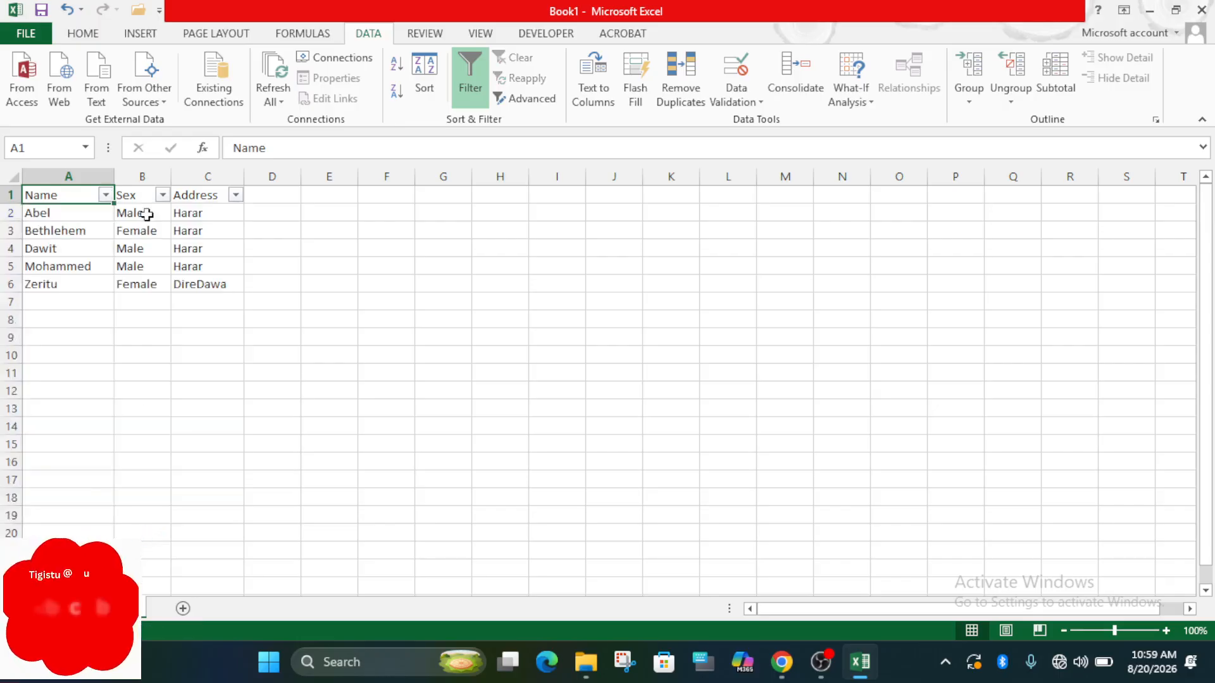
Step: Filter the Sex column to show only Female rows by excluding Male
{"action": "left_click", "coordinate": [163, 195]}
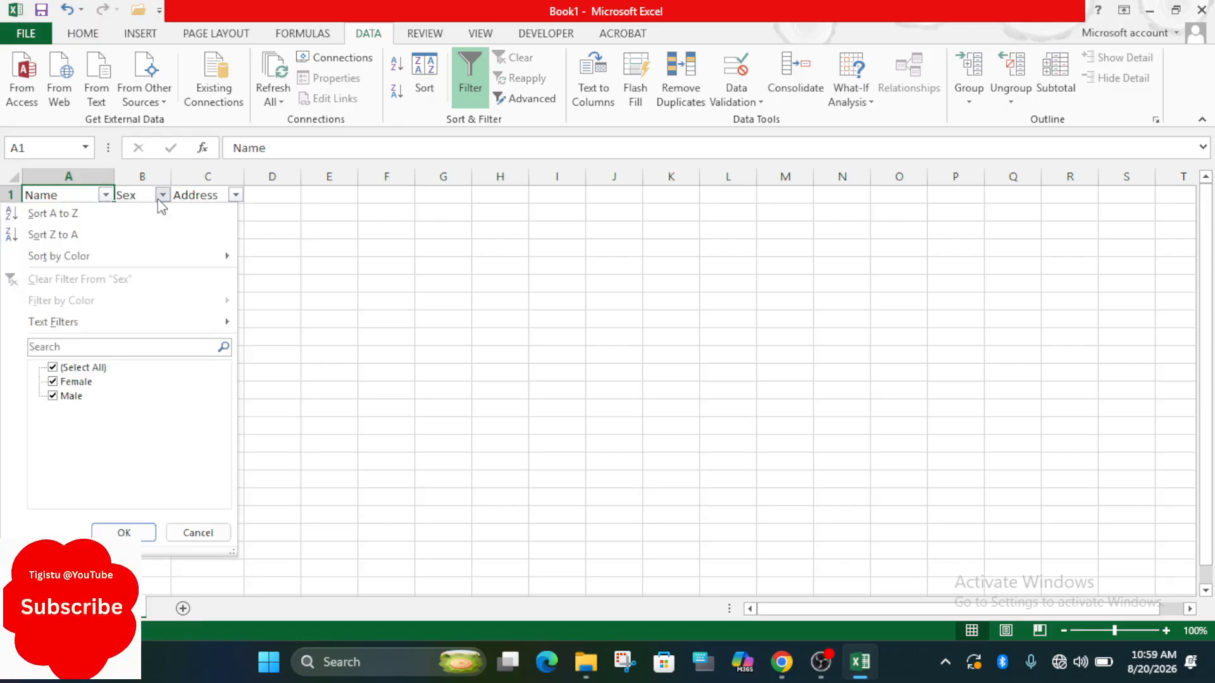
{"action": "left_click", "coordinate": [63, 397]}
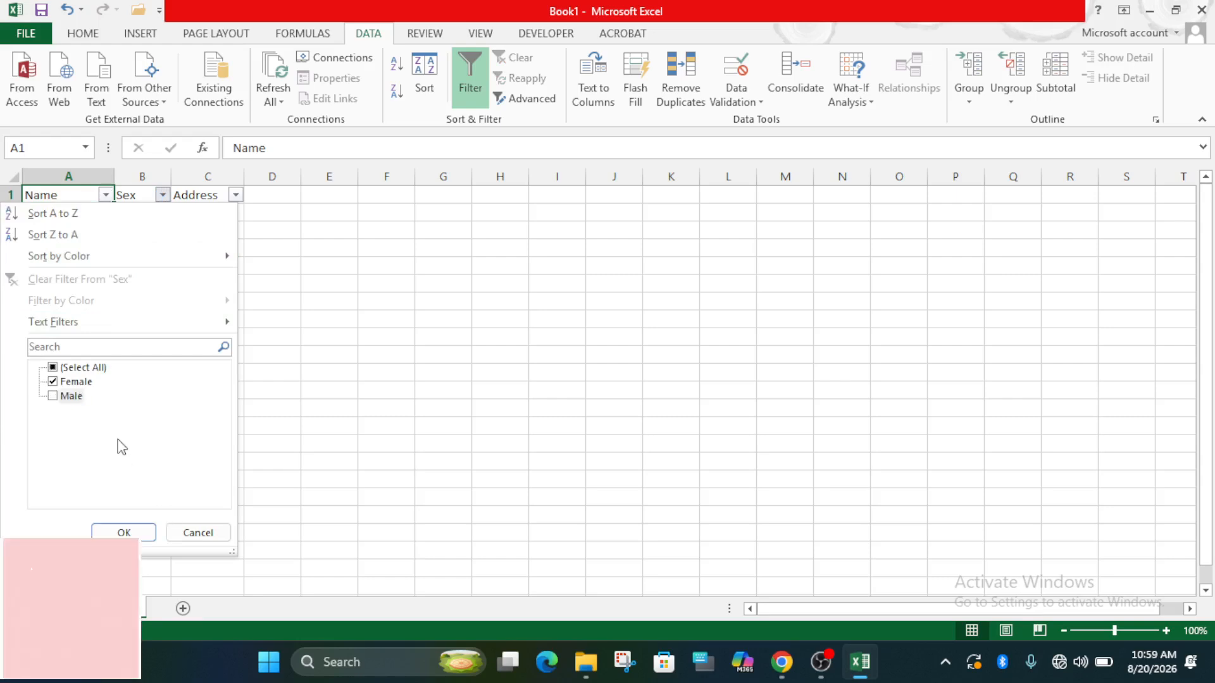
{"action": "left_click", "coordinate": [129, 533]}
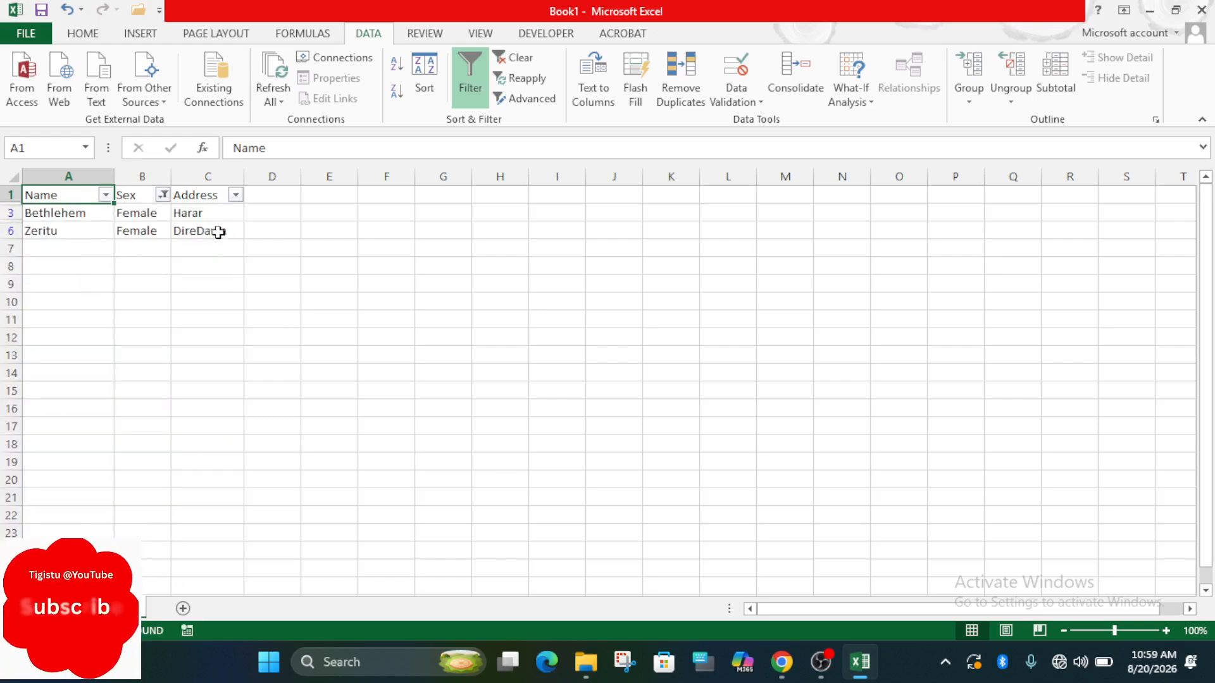
Step: Include Male again in the Sex column filter to bring back all rows
{"action": "left_click", "coordinate": [162, 195]}
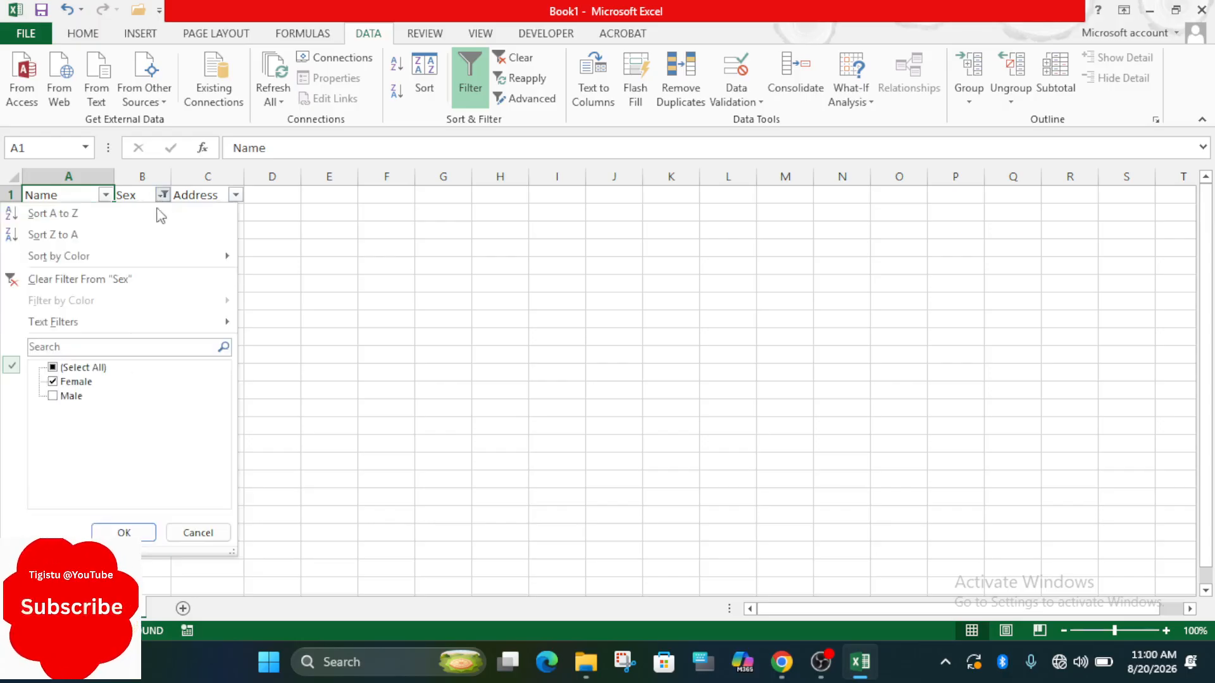
{"action": "left_click", "coordinate": [71, 396]}
{"action": "left_click", "coordinate": [128, 533]}
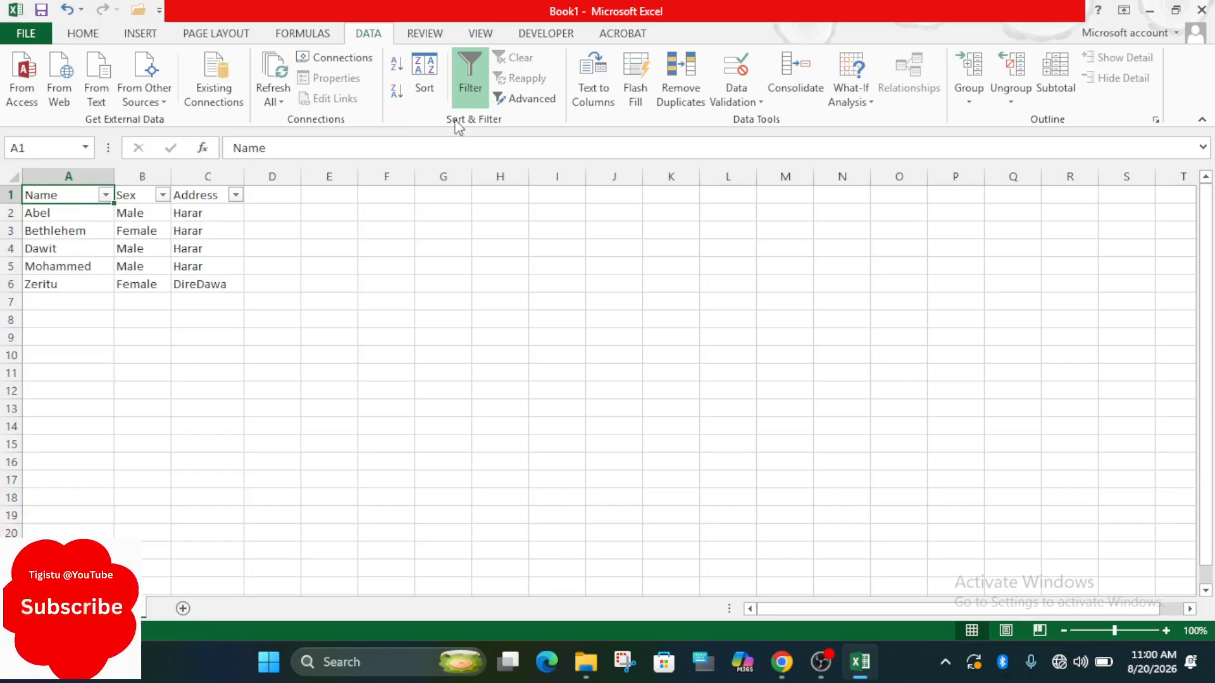
{"action": "left_click", "coordinate": [533, 101]}
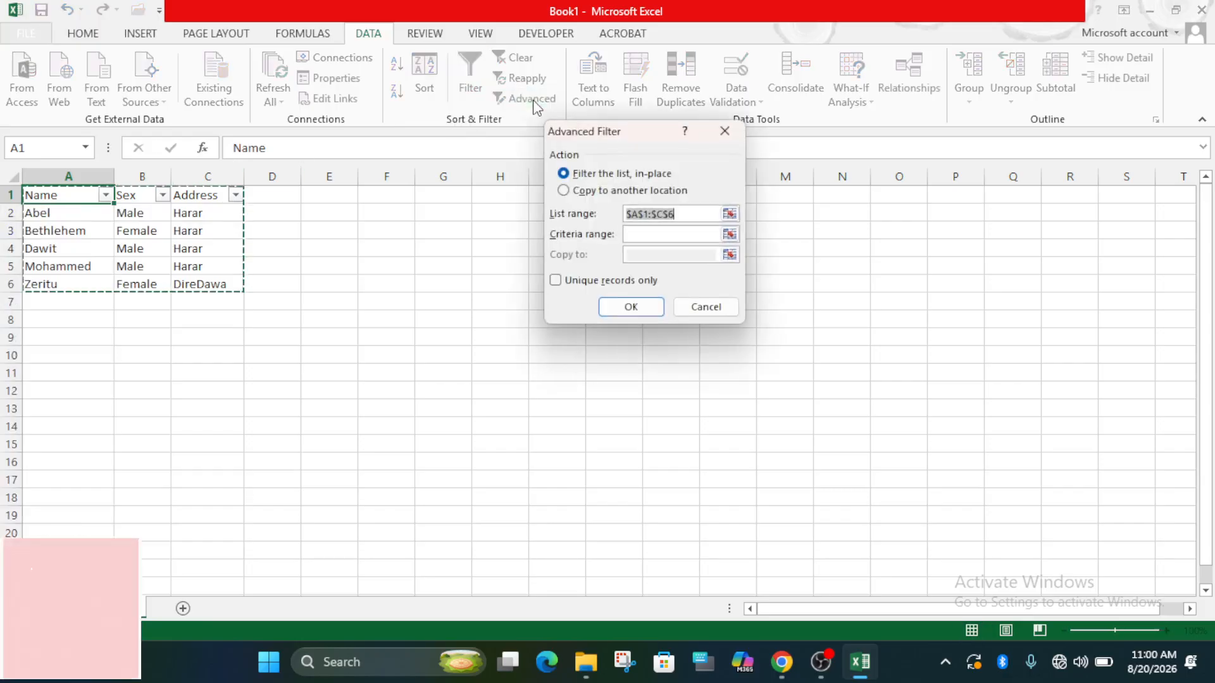
{"action": "left_click", "coordinate": [699, 313]}
{"action": "left_click", "coordinate": [698, 316]}
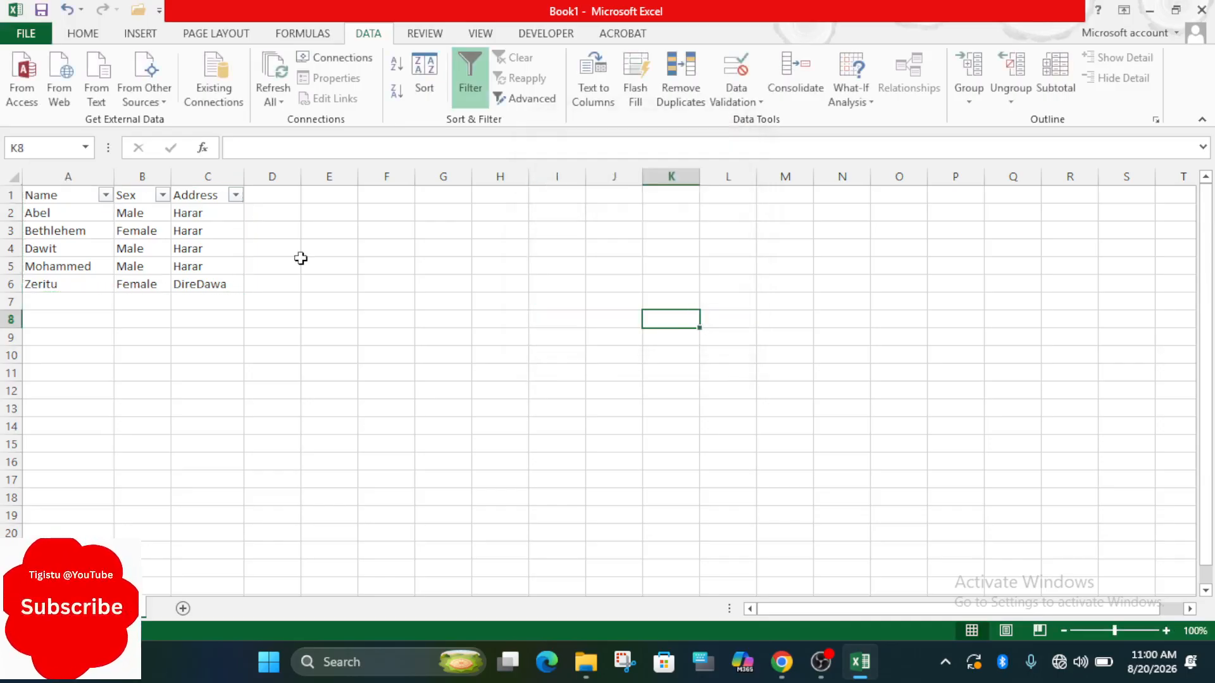
Step: Apply a custom text filter to the Address column that shows rows where the address equals DireDawa
{"action": "left_click", "coordinate": [236, 196]}
{"action": "left_click", "coordinate": [235, 196]}
{"action": "left_click", "coordinate": [235, 196]}
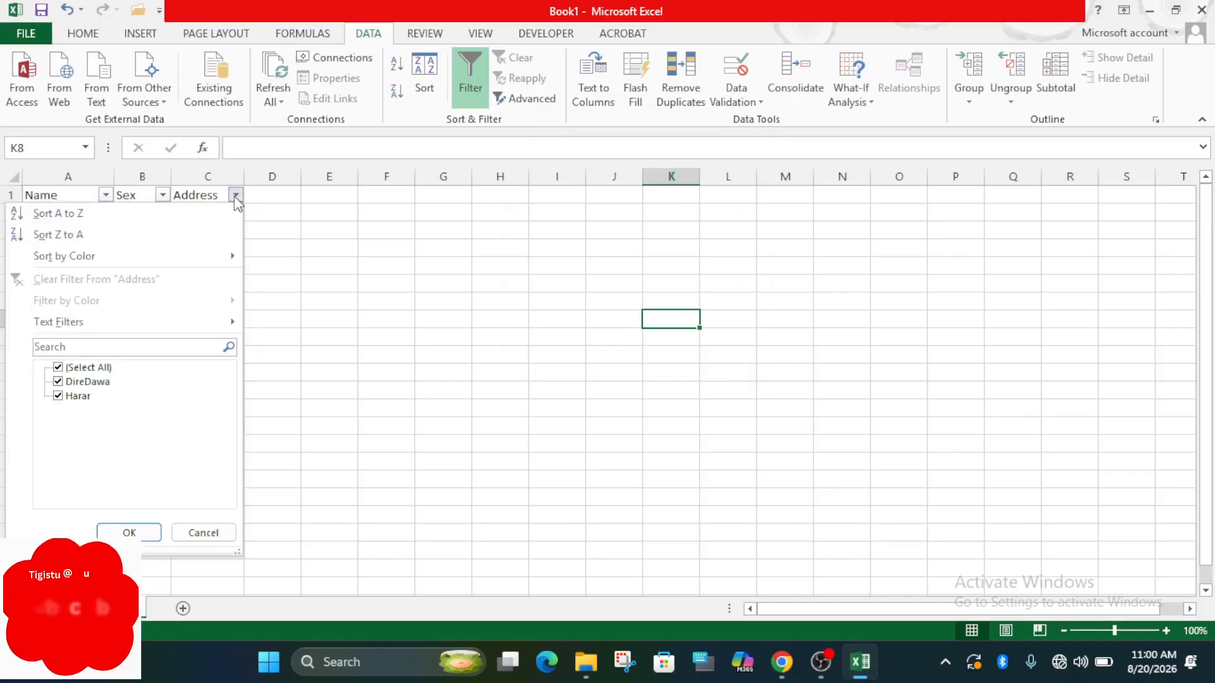
{"action": "mouse_move", "coordinate": [174, 324]}
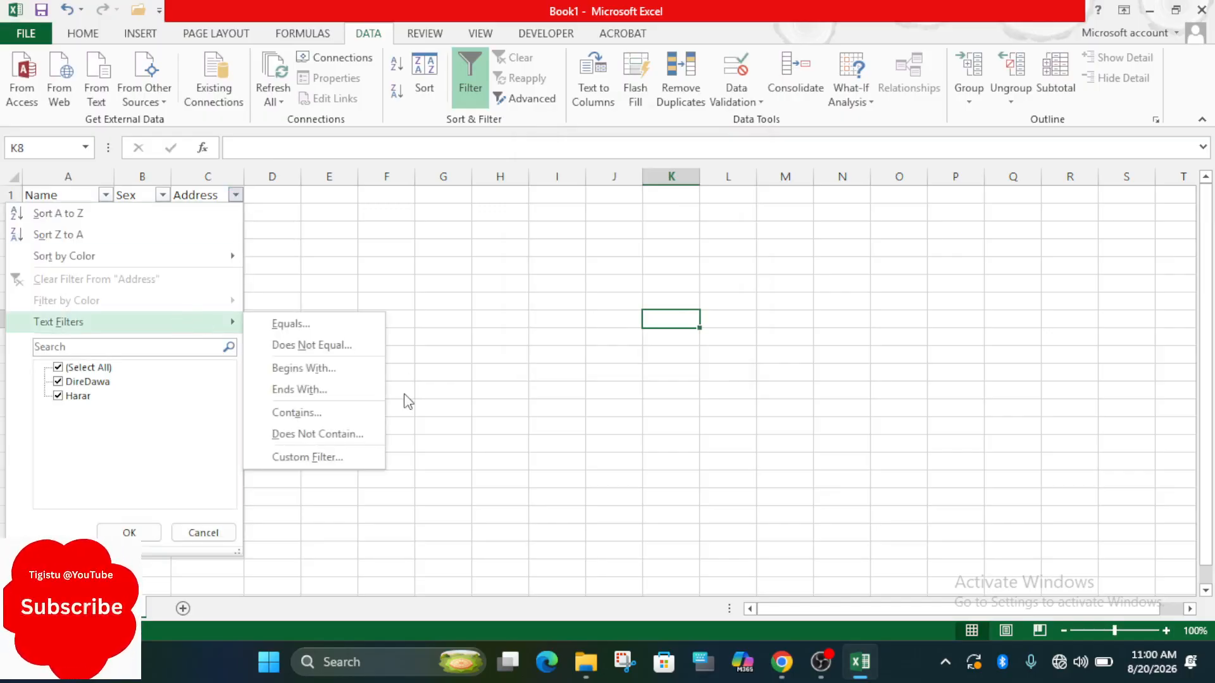
{"action": "left_click", "coordinate": [338, 457]}
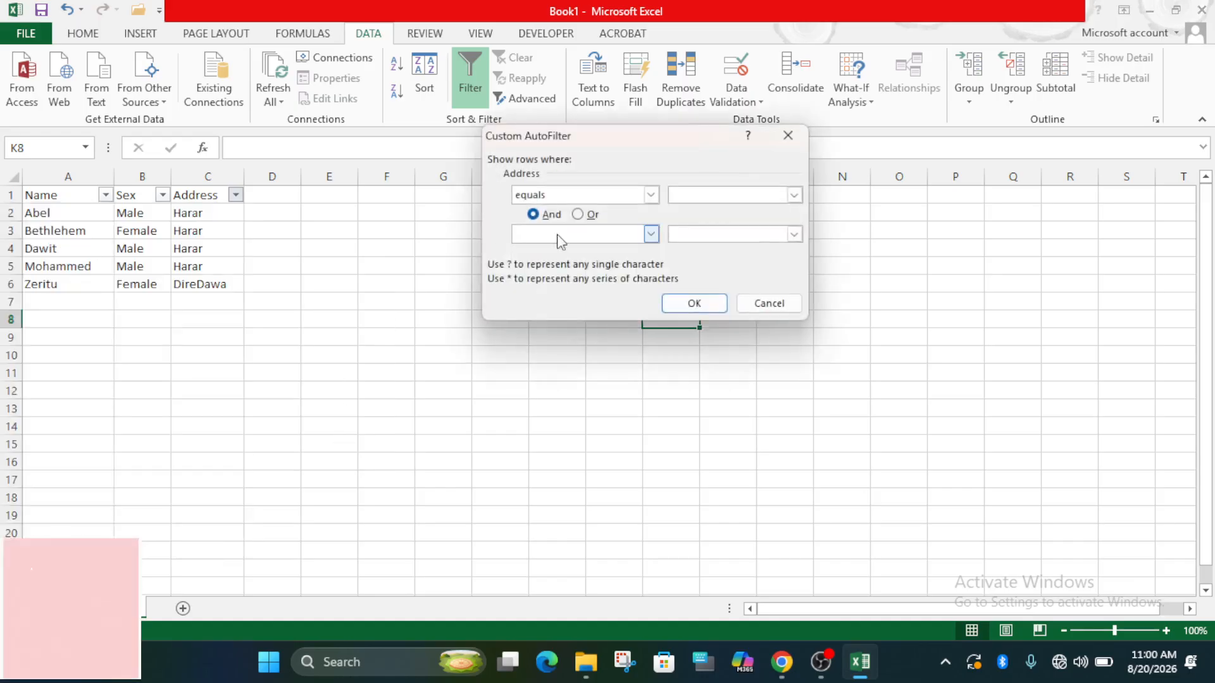
{"action": "left_click", "coordinate": [651, 196]}
{"action": "left_click", "coordinate": [652, 197]}
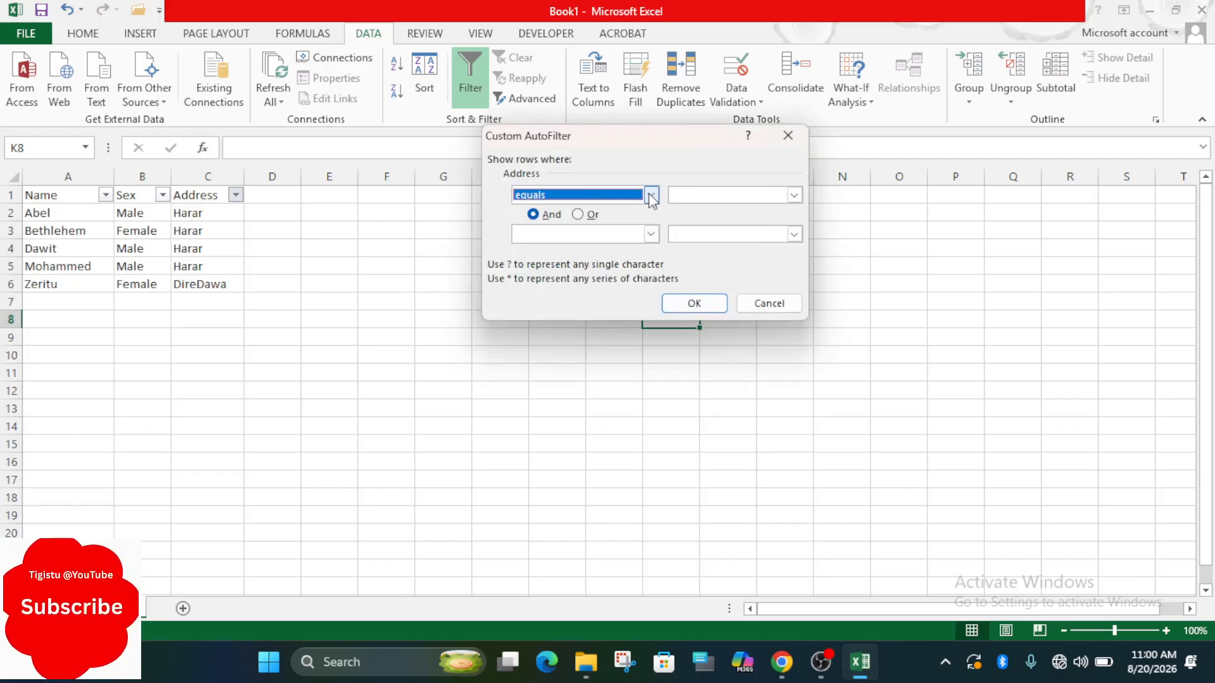
{"action": "left_click", "coordinate": [652, 196]}
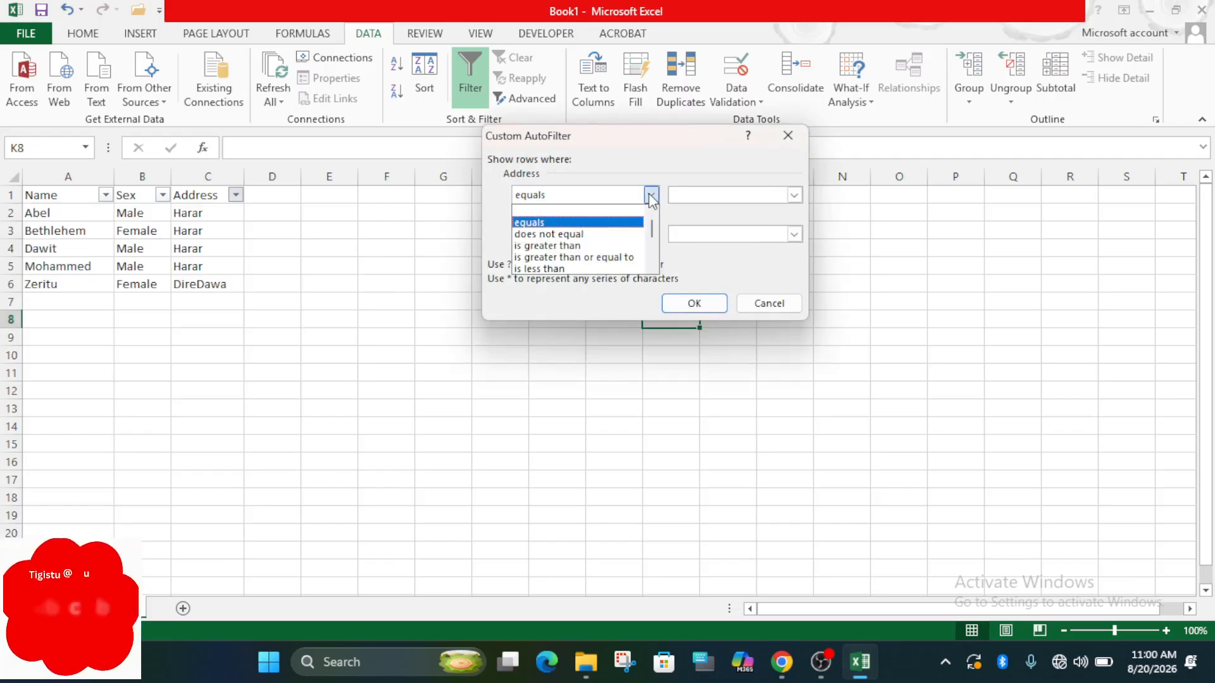
{"action": "left_click", "coordinate": [651, 196]}
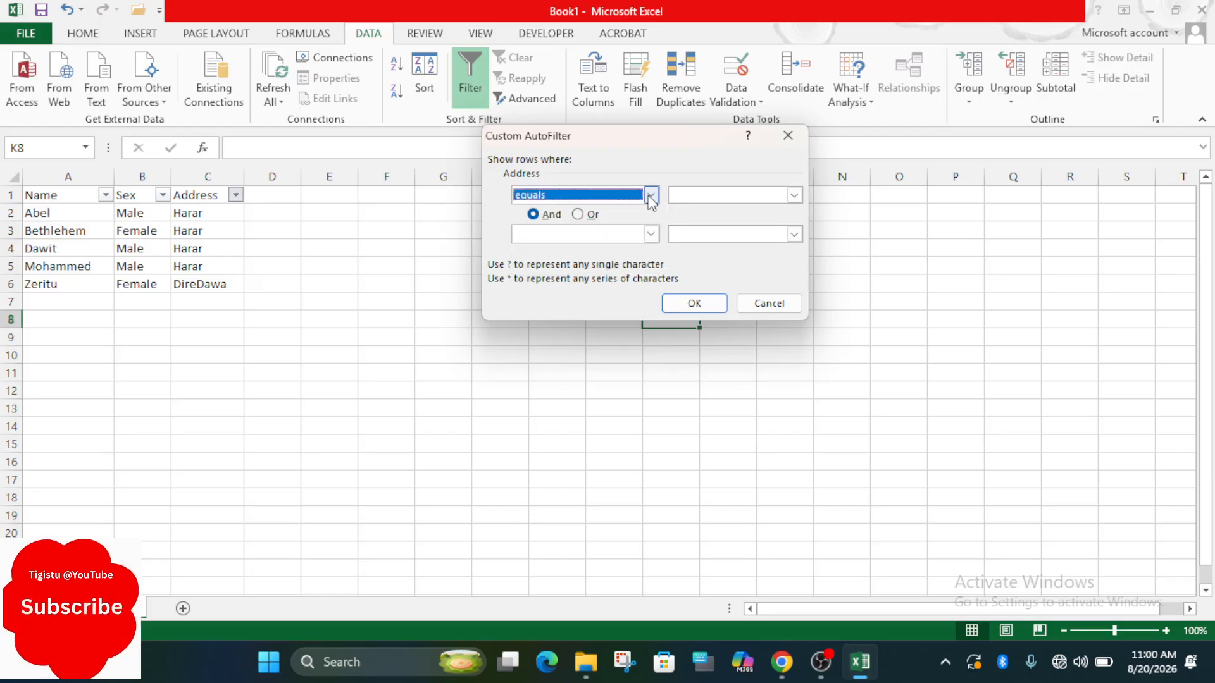
{"action": "left_click", "coordinate": [793, 195]}
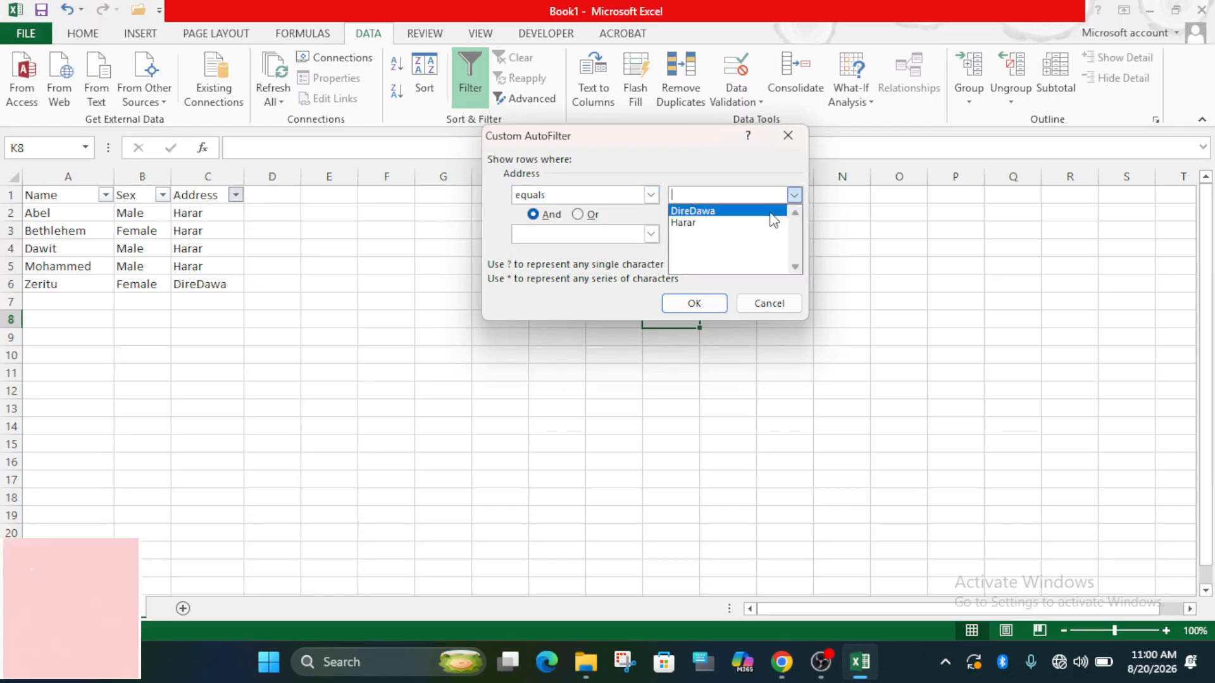
{"action": "left_click", "coordinate": [770, 212]}
{"action": "left_click", "coordinate": [650, 234]}
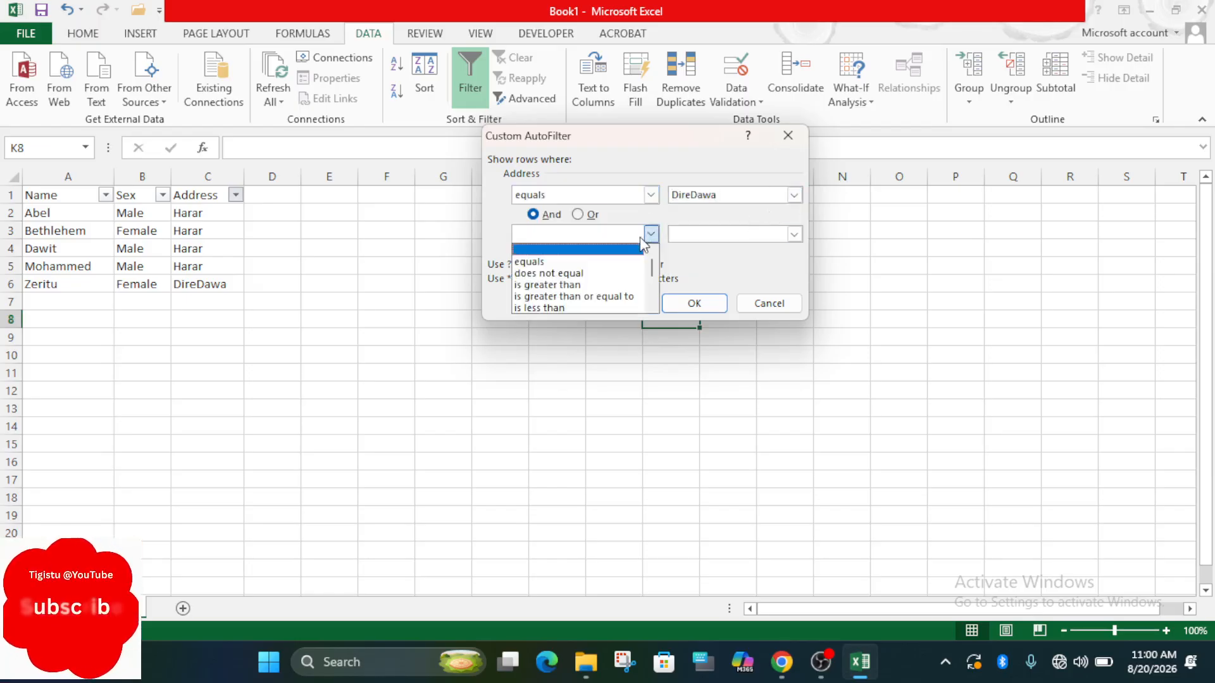
{"action": "left_click", "coordinate": [641, 239]}
{"action": "left_click", "coordinate": [687, 308]}
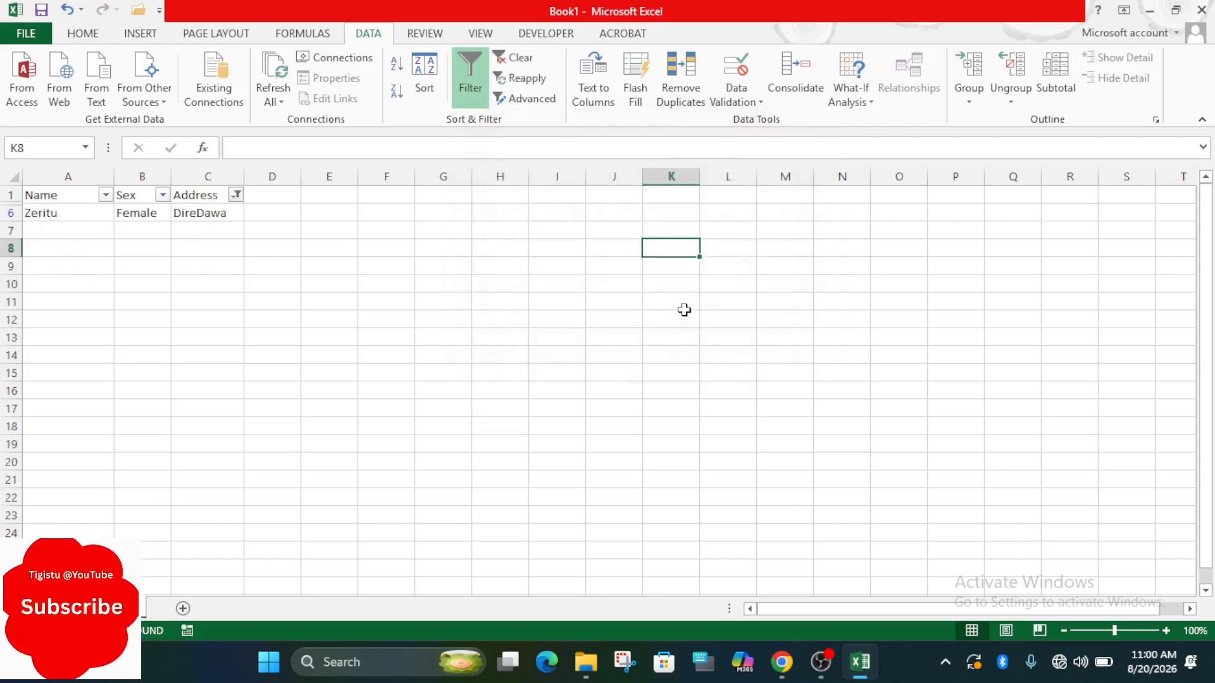
Step: Select all values in the Address column filter to show both DireDawa and Harar rows
{"action": "left_click", "coordinate": [236, 195]}
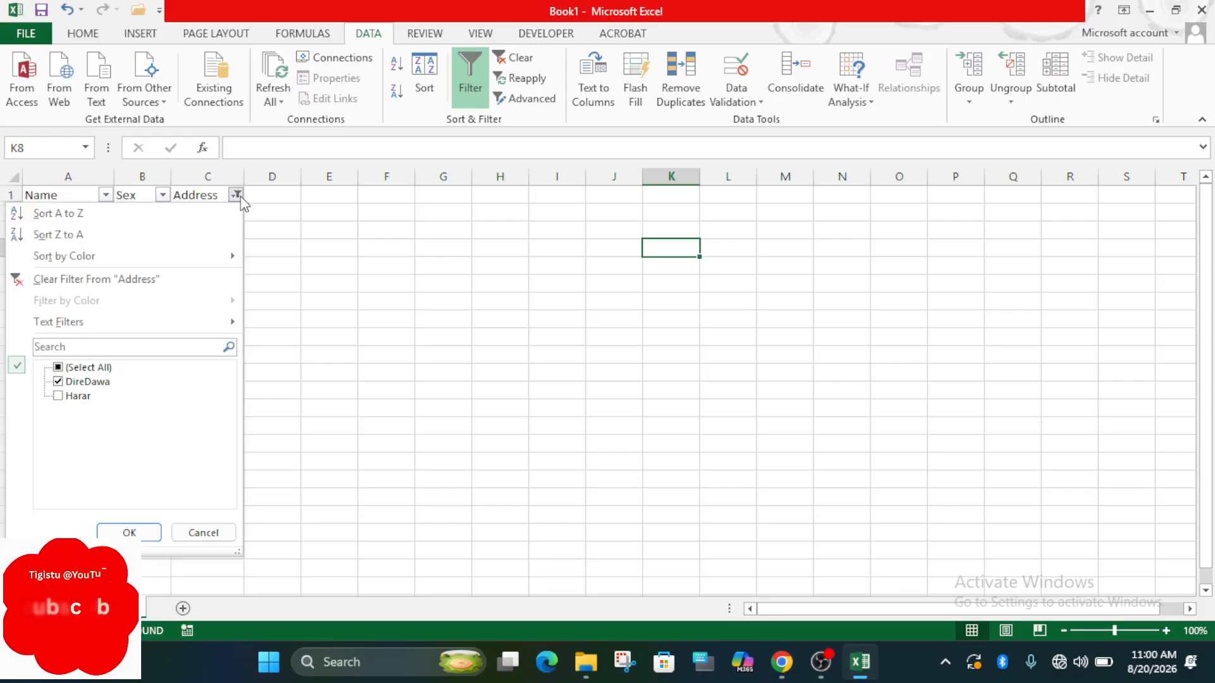
{"action": "left_click", "coordinate": [66, 369]}
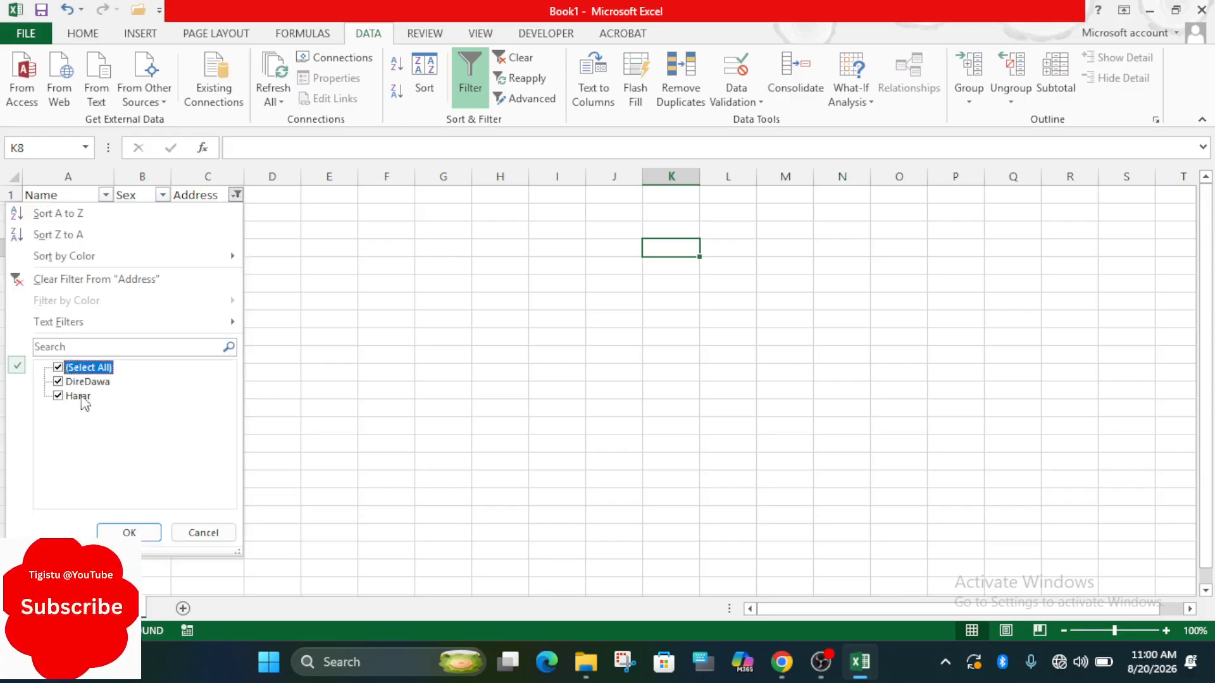
{"action": "left_click", "coordinate": [129, 532]}
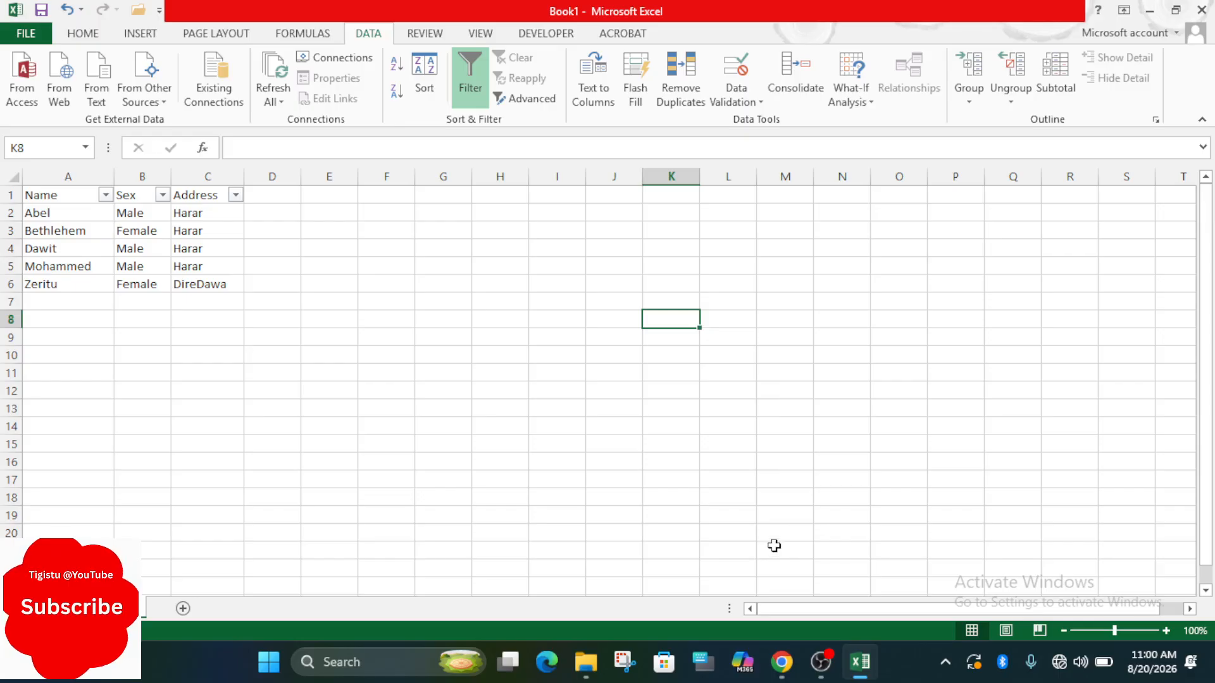
{"action": "mouse_move", "coordinate": [785, 671]}
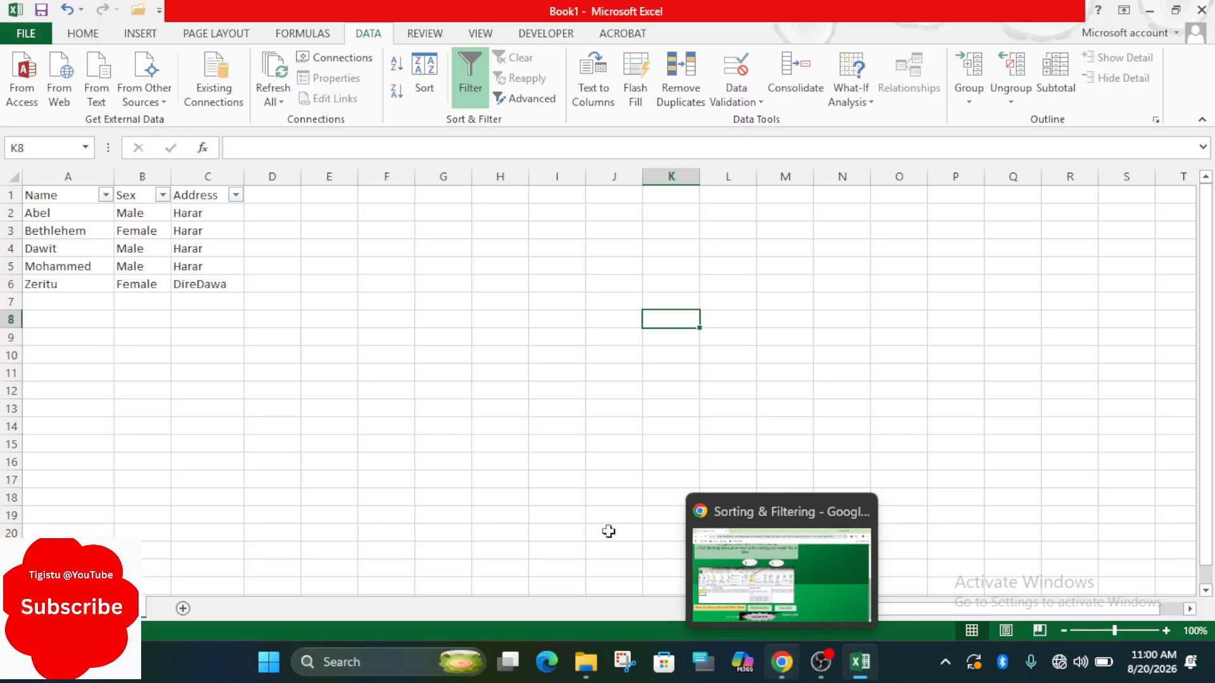
{"action": "left_click", "coordinate": [144, 248]}
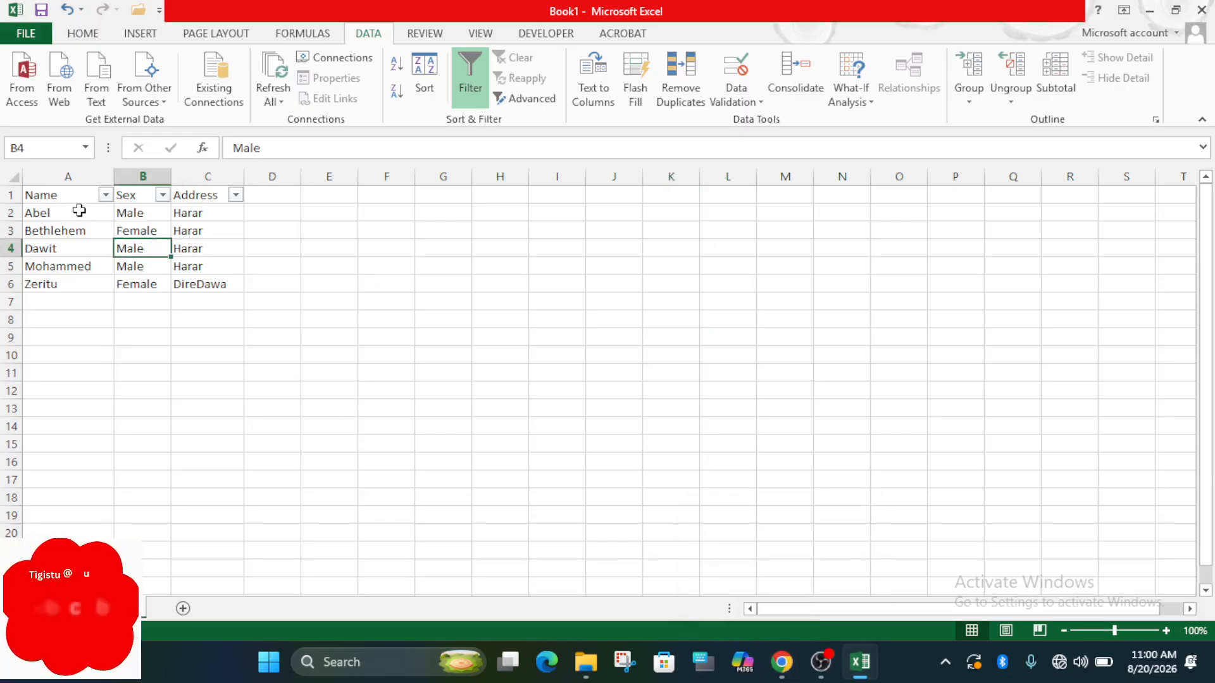
{"action": "left_click", "coordinate": [76, 208]}
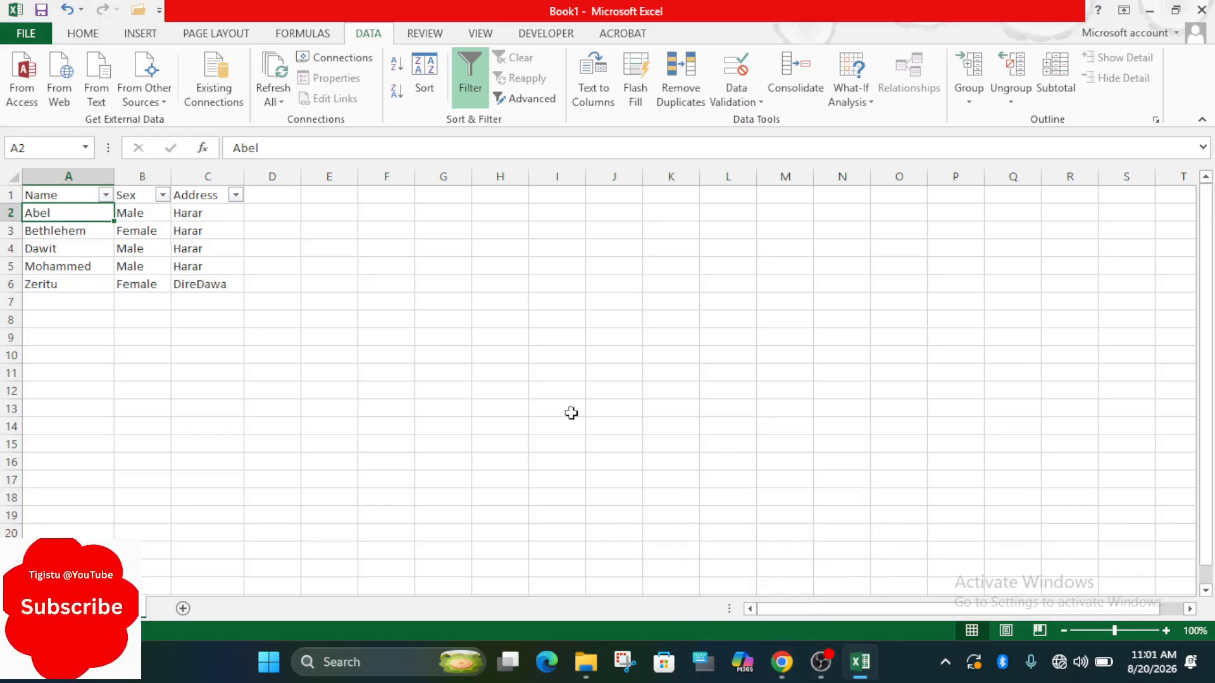
Step: Switch to Chrome and read the tutorial page on clearing one filter, continuing to the Working with Charts page
{"action": "left_click", "coordinate": [821, 662]}
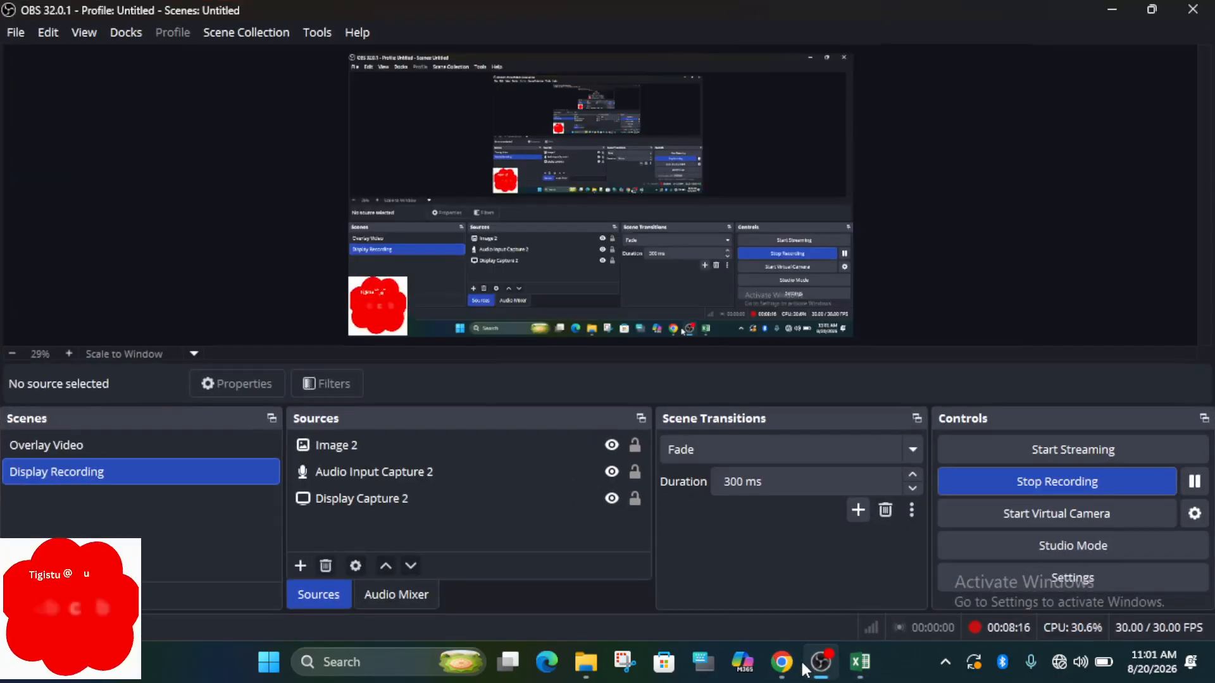
{"action": "left_click", "coordinate": [784, 663]}
{"action": "left_click", "coordinate": [821, 662]}
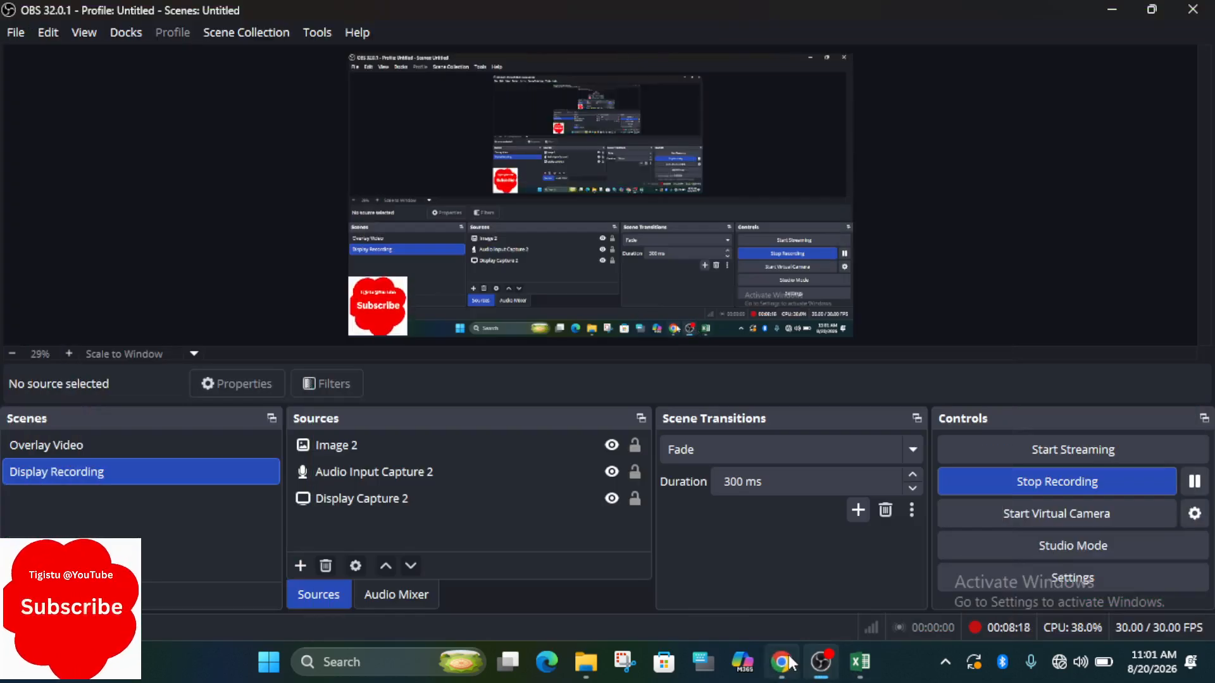
{"action": "left_click", "coordinate": [821, 662]}
{"action": "left_click", "coordinate": [860, 662]}
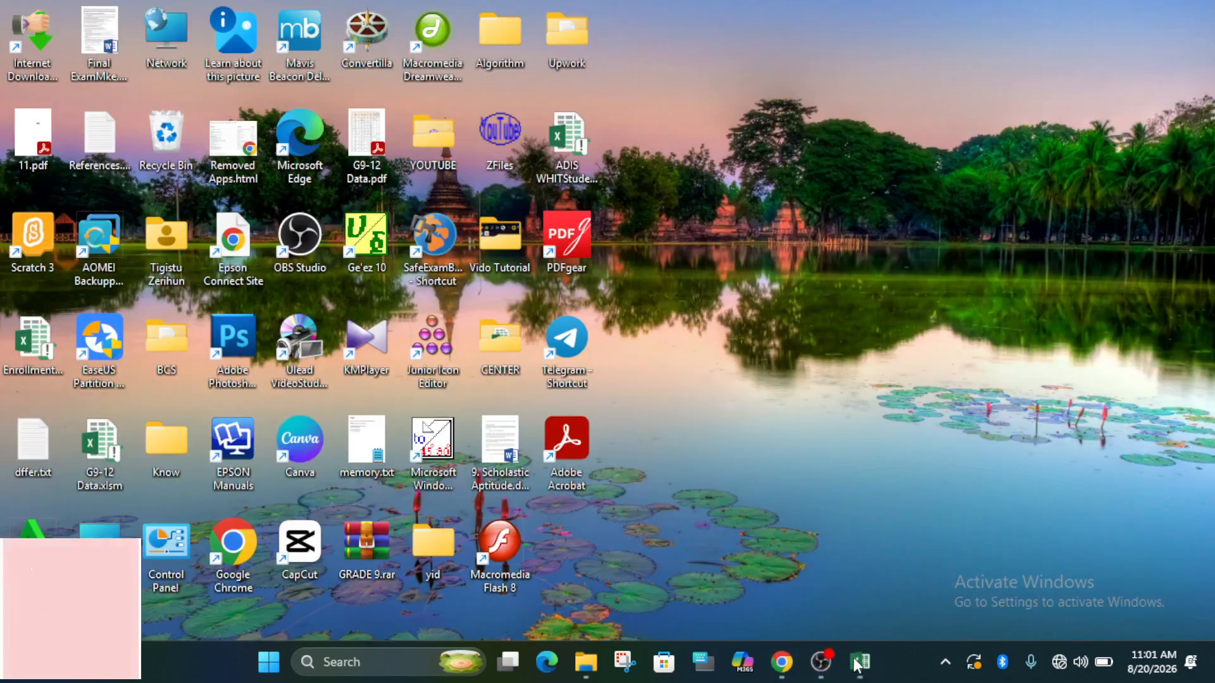
{"action": "left_click", "coordinate": [798, 664]}
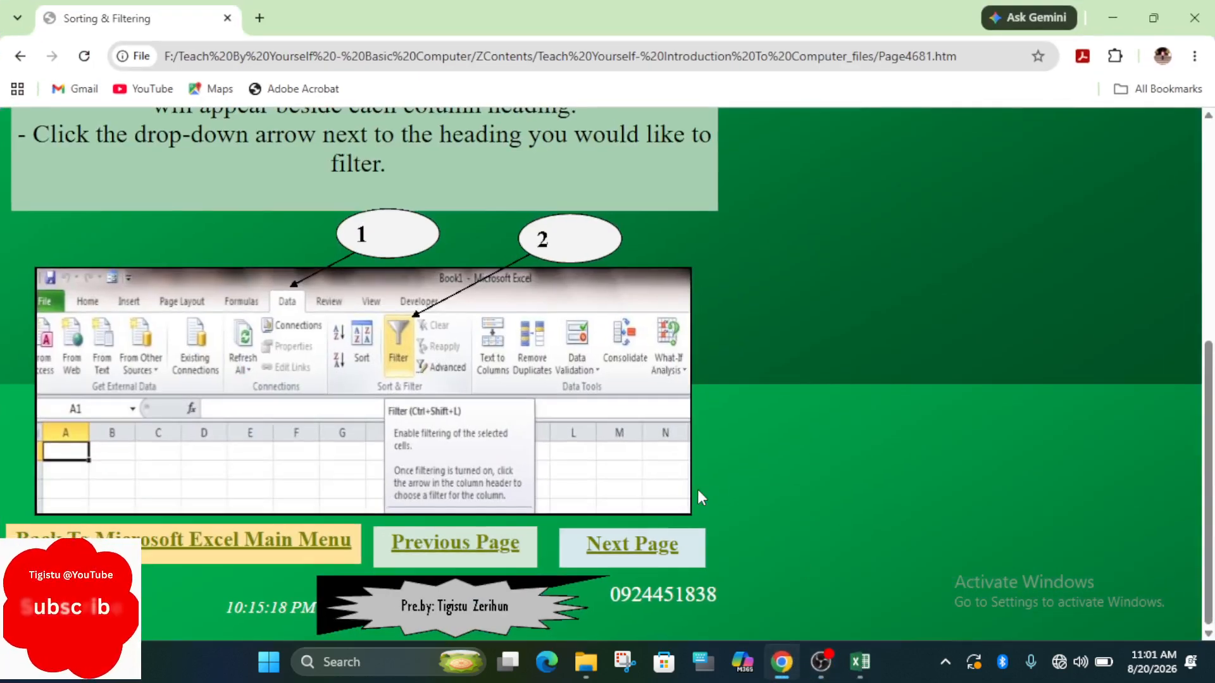
{"action": "left_click", "coordinate": [643, 565]}
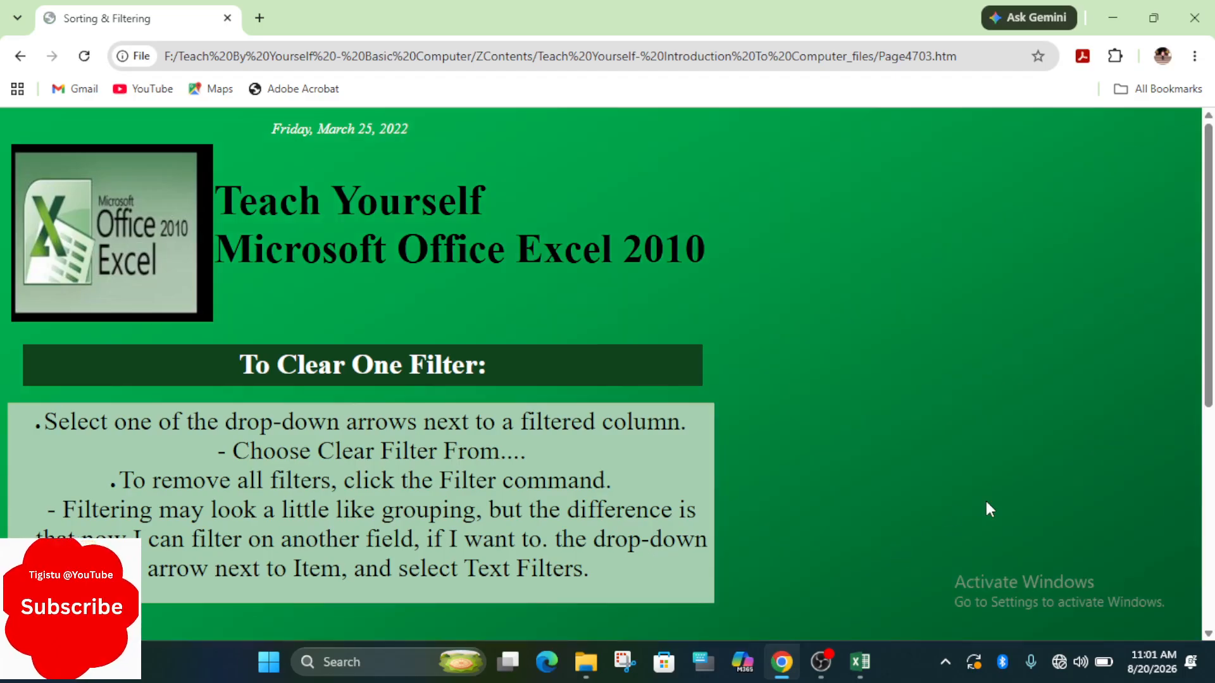
{"action": "scroll", "coordinate": [1200, 512], "scroll_direction": "down", "scroll_amount": 6}
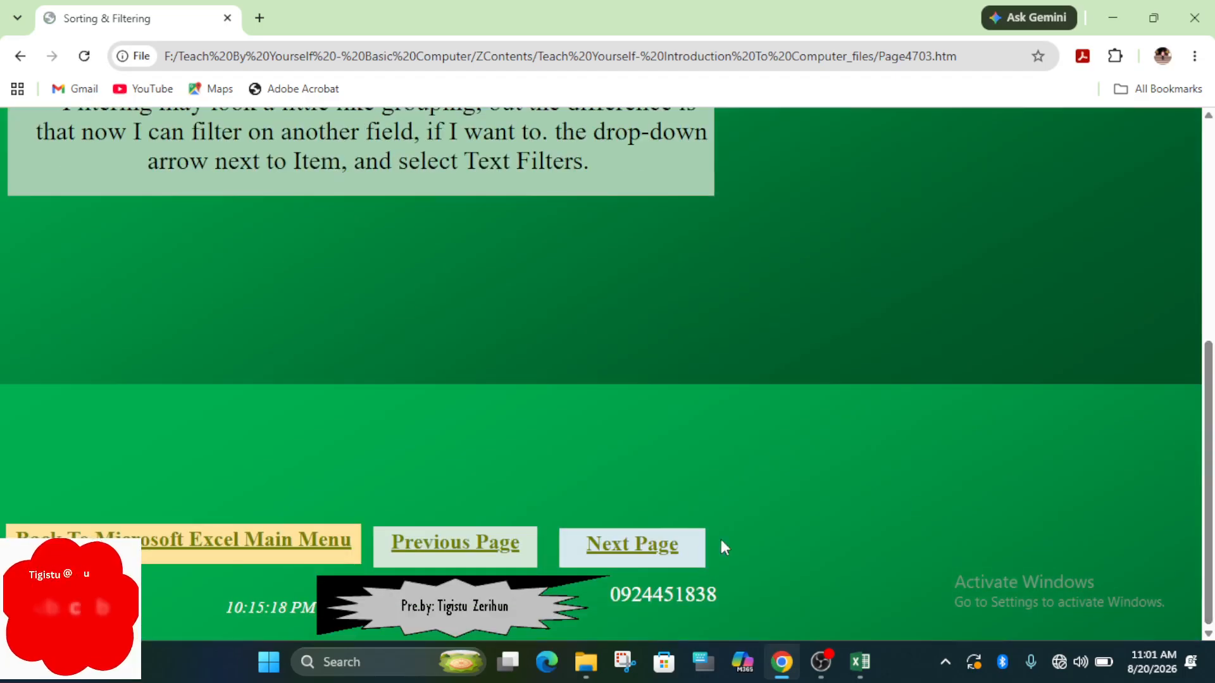
{"action": "left_click", "coordinate": [647, 548]}
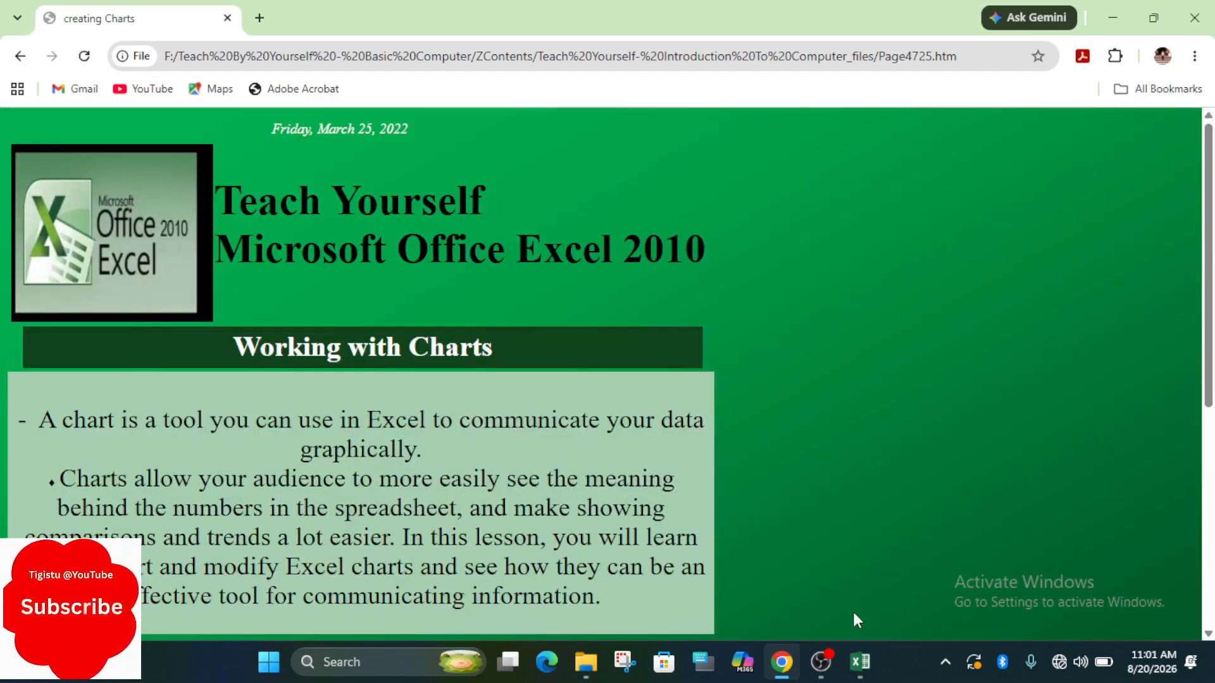
Step: Switch back to Excel and turn off filtering for the Name, Sex and Address headers
{"action": "left_click", "coordinate": [859, 662]}
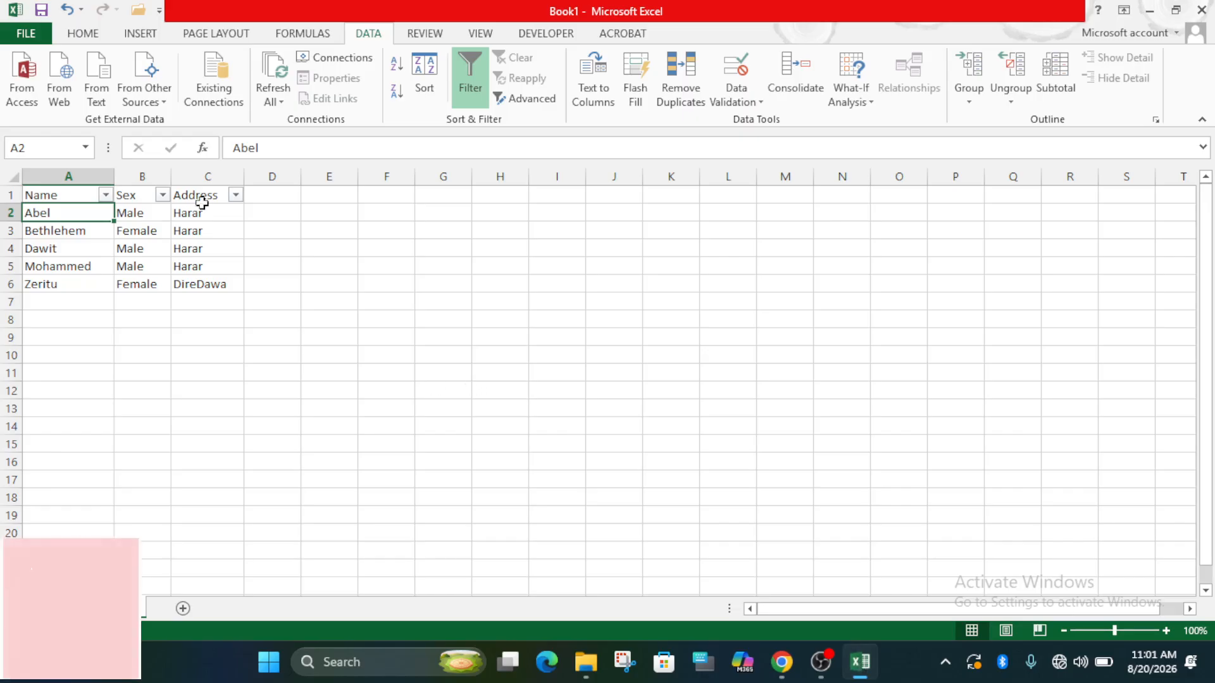
{"action": "left_click", "coordinate": [85, 180]}
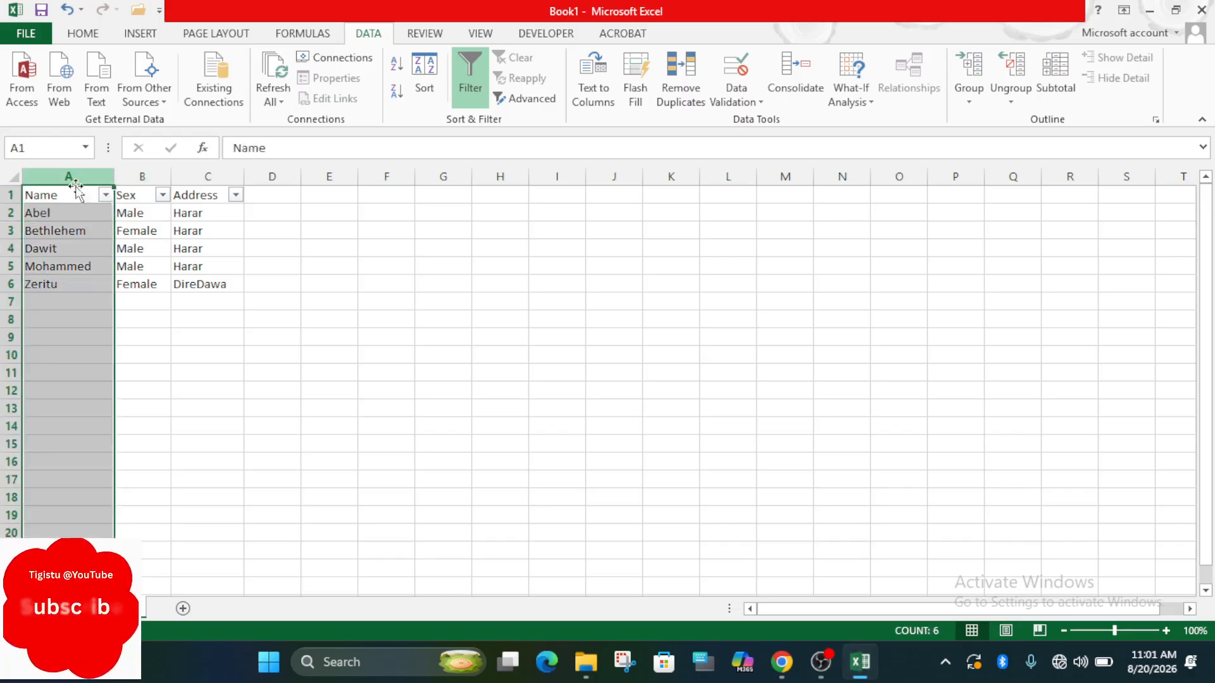
{"action": "left_click", "coordinate": [69, 194]}
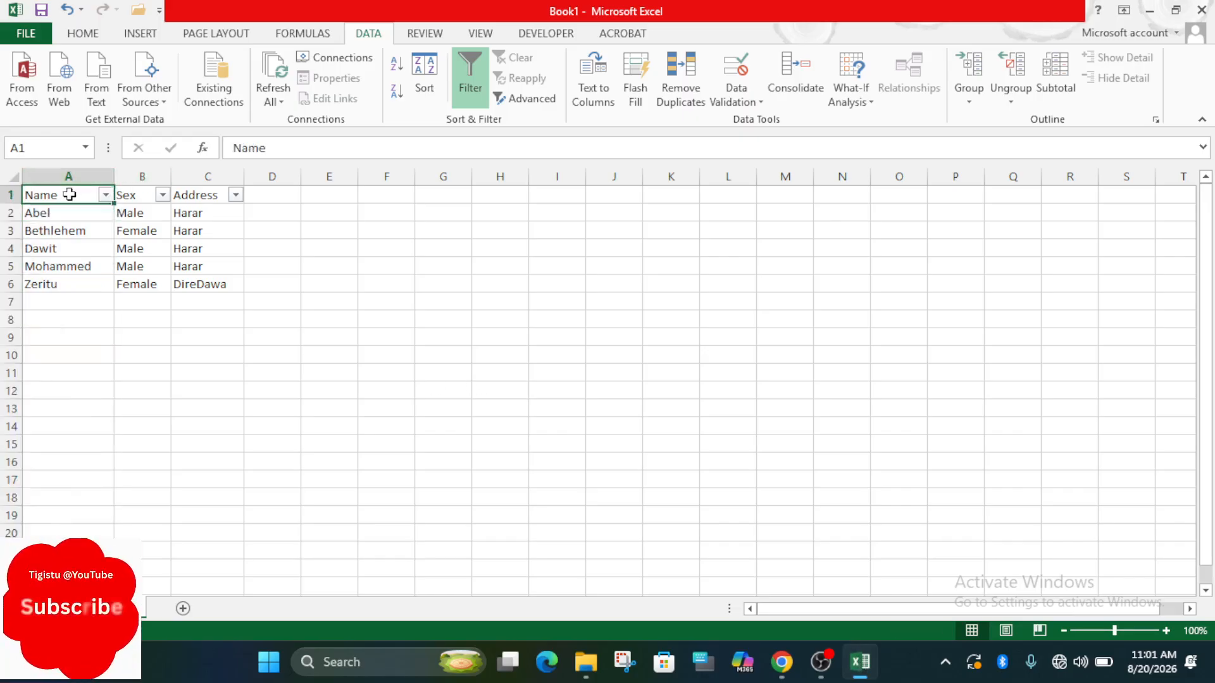
{"action": "left_click", "coordinate": [474, 79]}
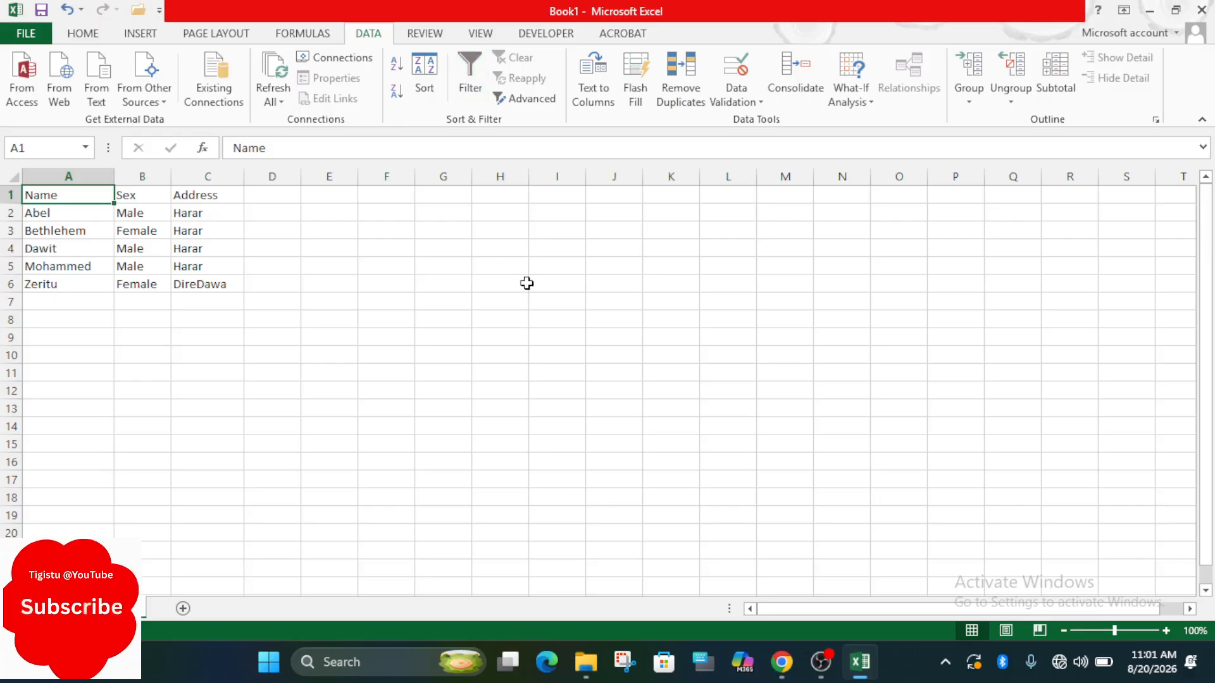
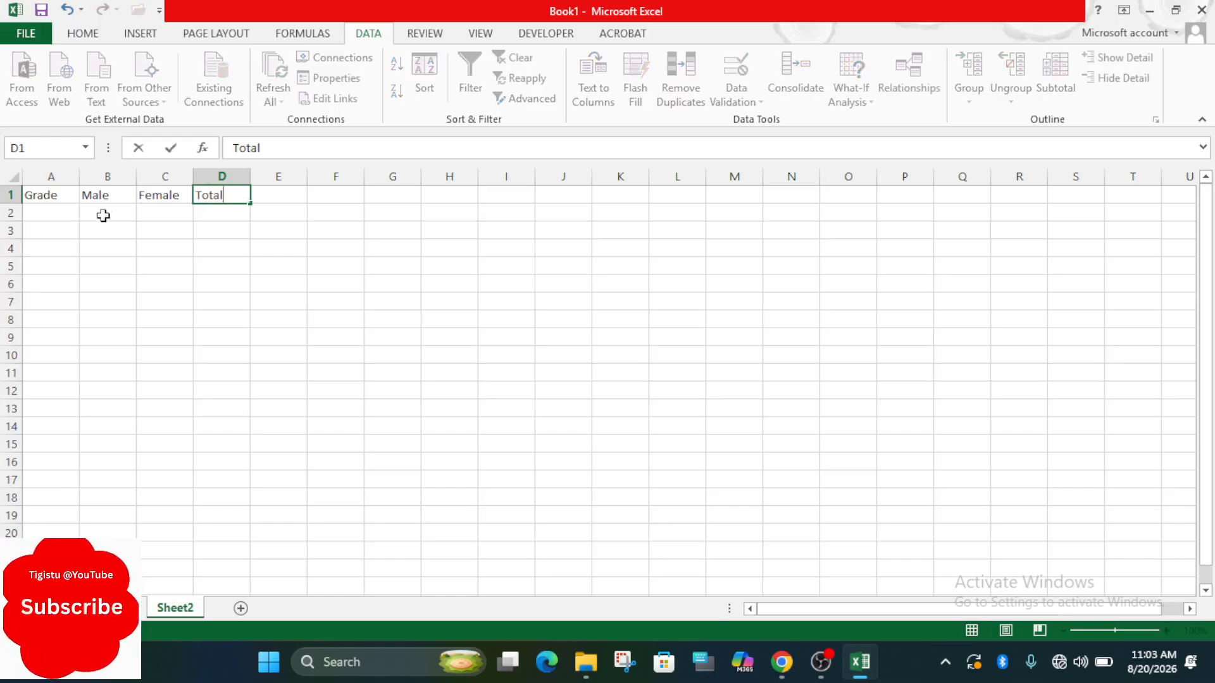
Step: Enter Grade 11 in cell A2 and extend the series down to A3 as Grade 12
{"action": "left_click", "coordinate": [76, 211]}
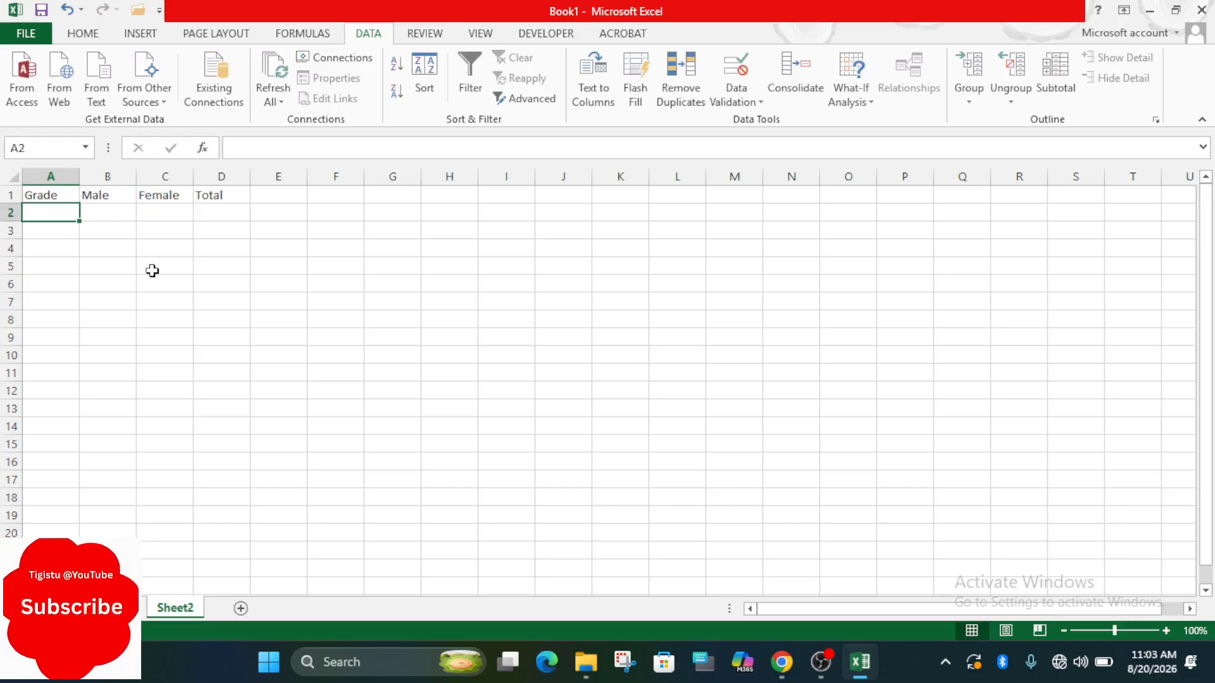
{"action": "type", "text": "Grade 11"}
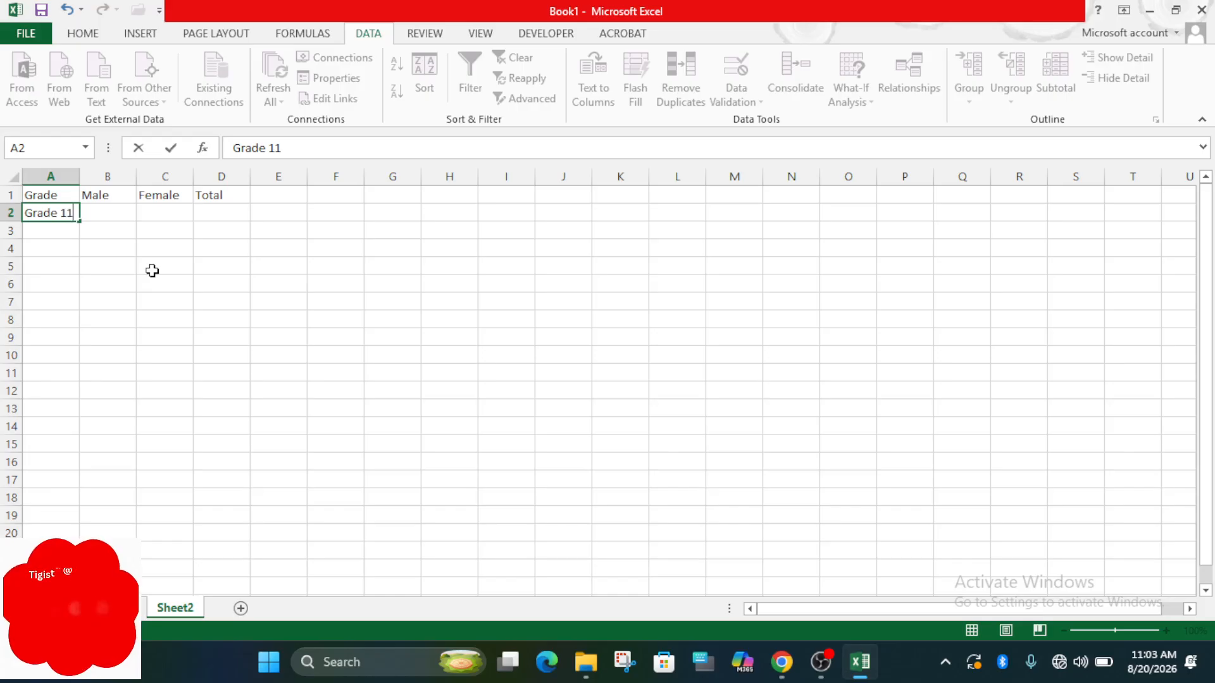
{"action": "key", "text": "Return"}
{"action": "left_click", "coordinate": [70, 216]}
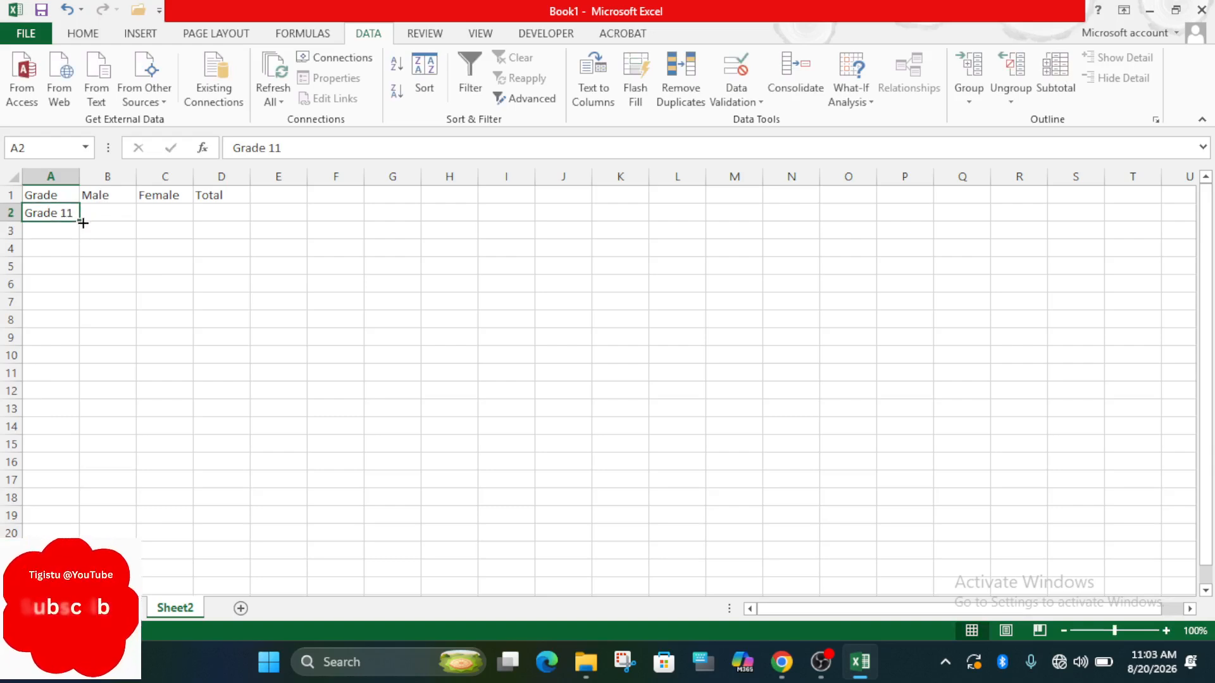
{"action": "left_click_drag", "start_coordinate": [83, 223], "coordinate": [79, 239]}
{"action": "double_click", "coordinate": [68, 231]}
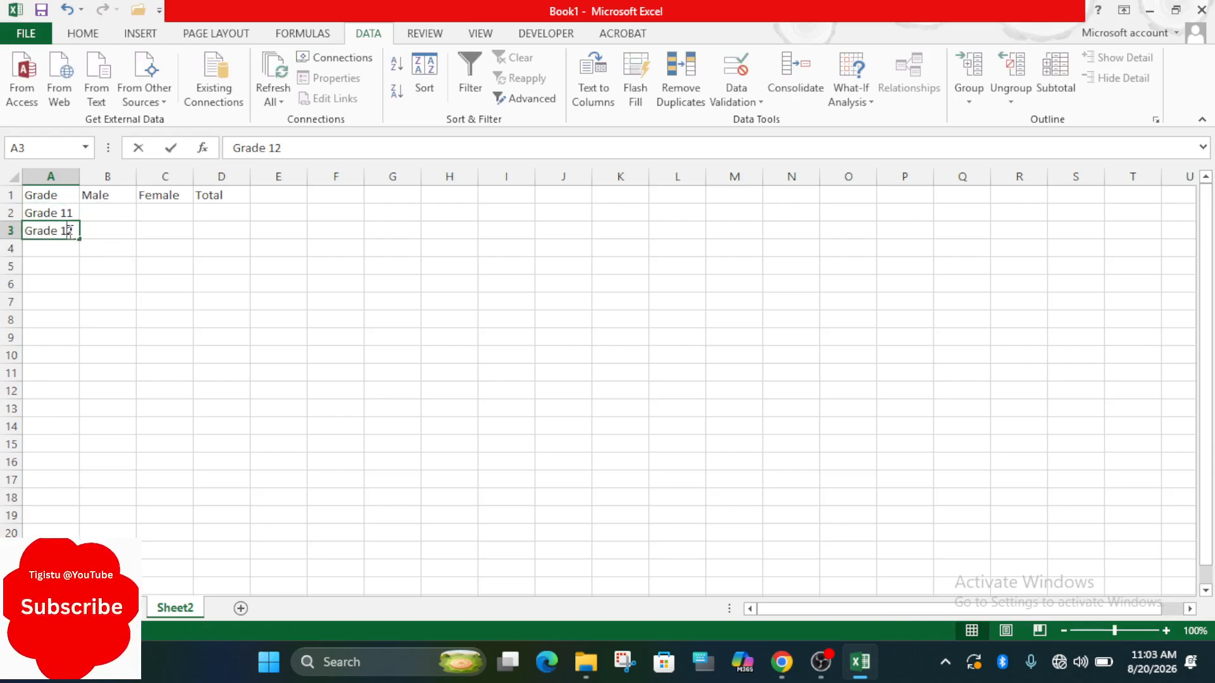
Step: Fill in the Male values 12 and 23 and the Female values 56 and 45 for Grade 11 and Grade 12
{"action": "left_click", "coordinate": [112, 208]}
{"action": "type", "text": "12"}
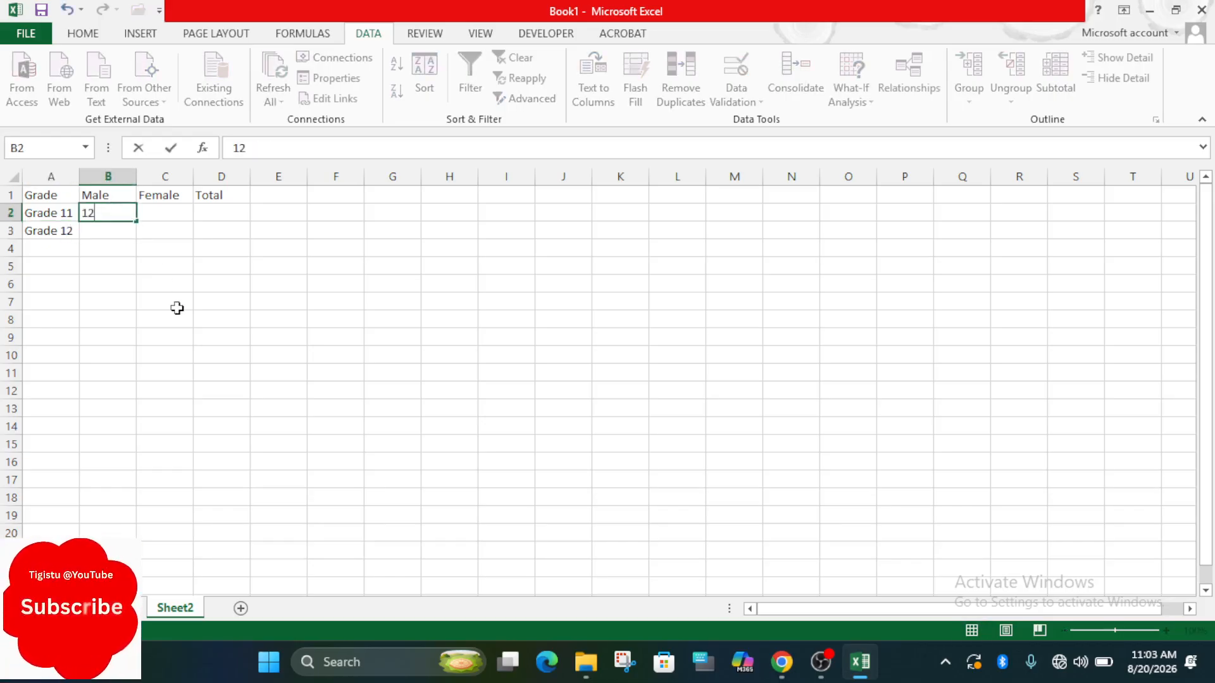
{"action": "left_click", "coordinate": [116, 229]}
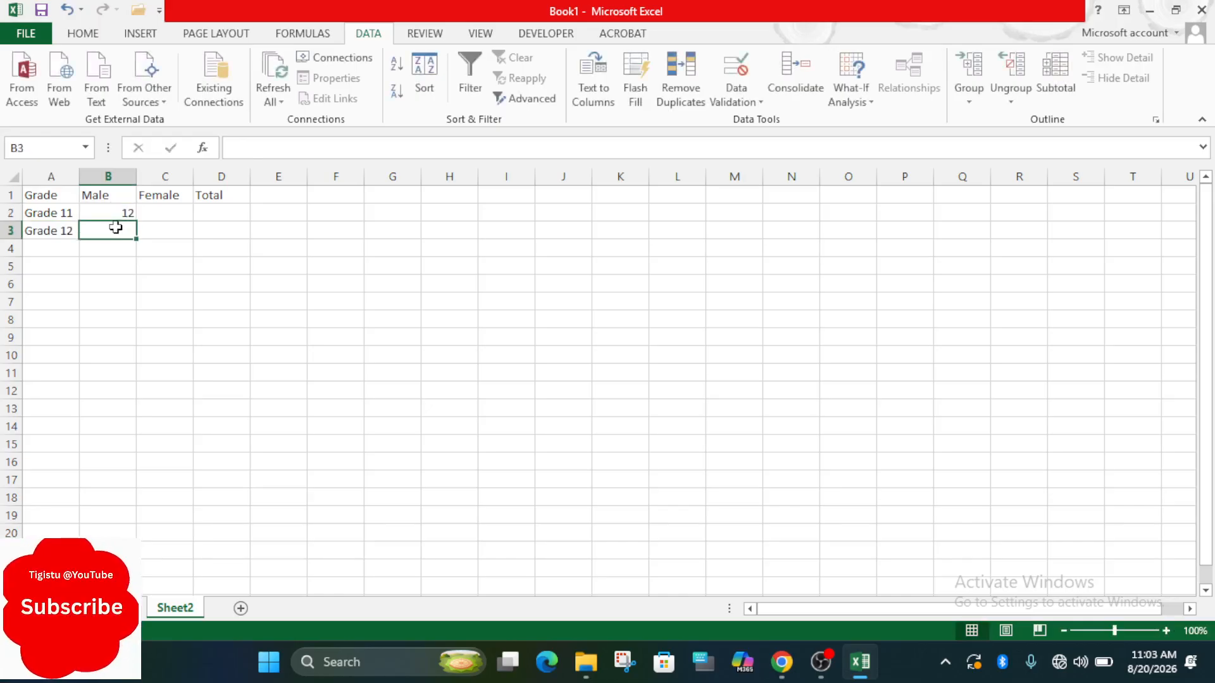
{"action": "type", "text": "23"}
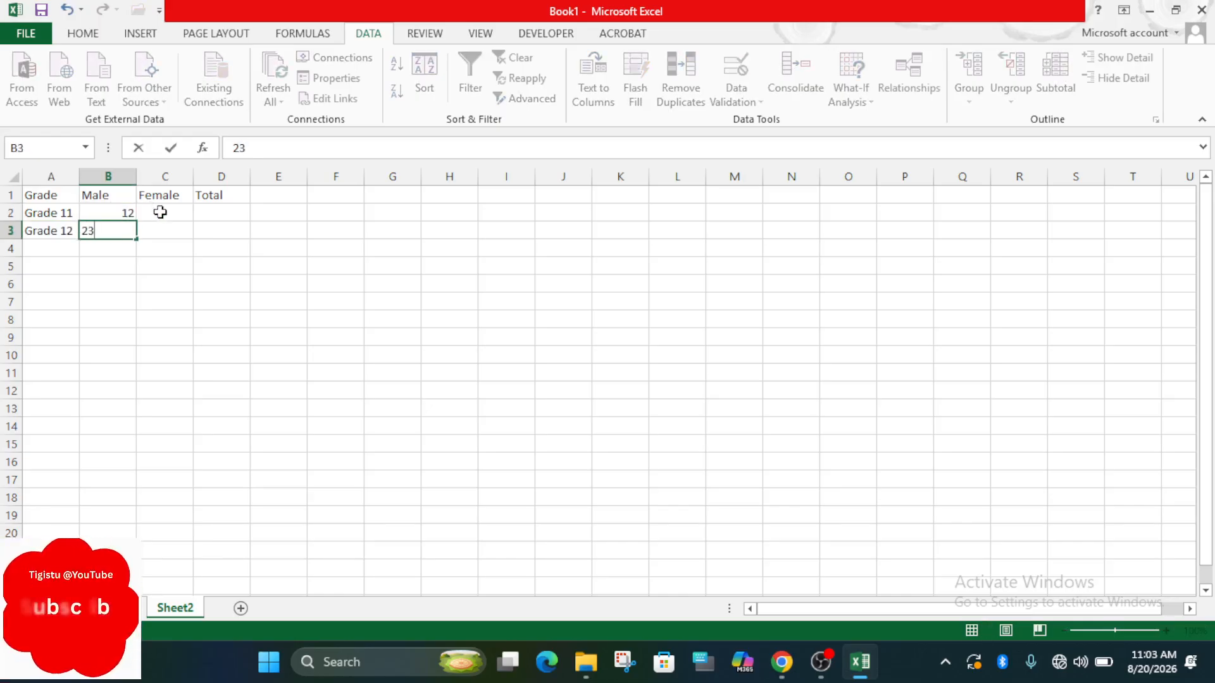
{"action": "left_click", "coordinate": [158, 210]}
{"action": "type", "text": "56"}
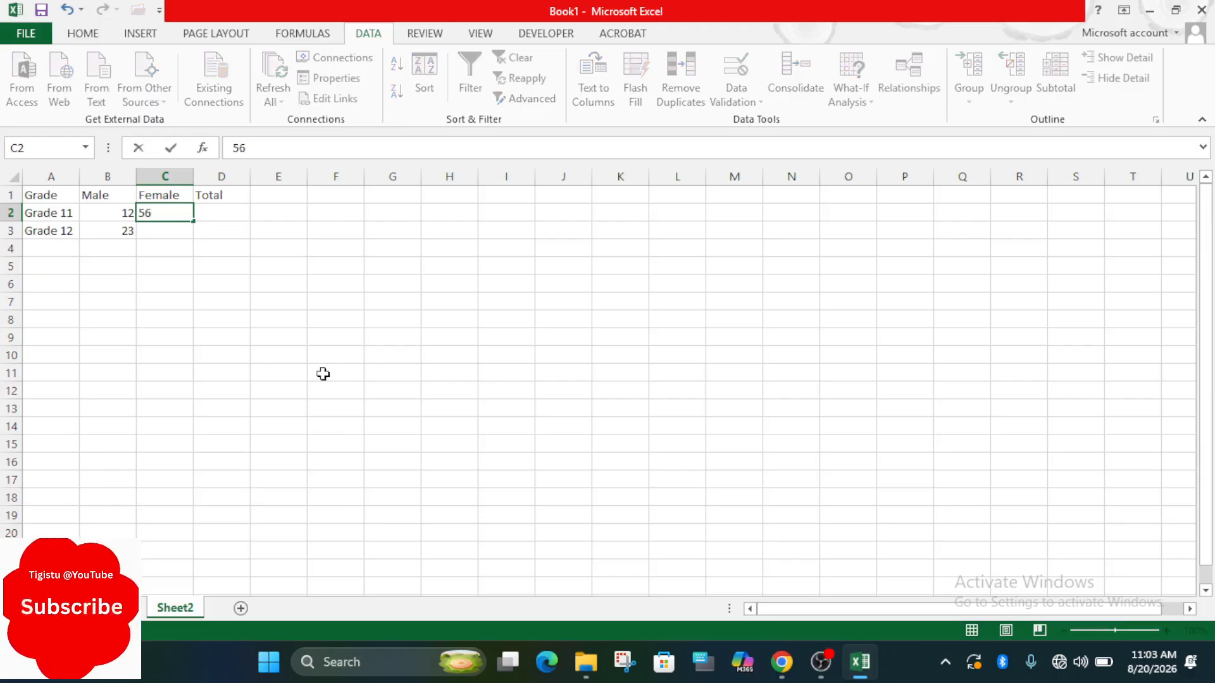
{"action": "left_click", "coordinate": [170, 228]}
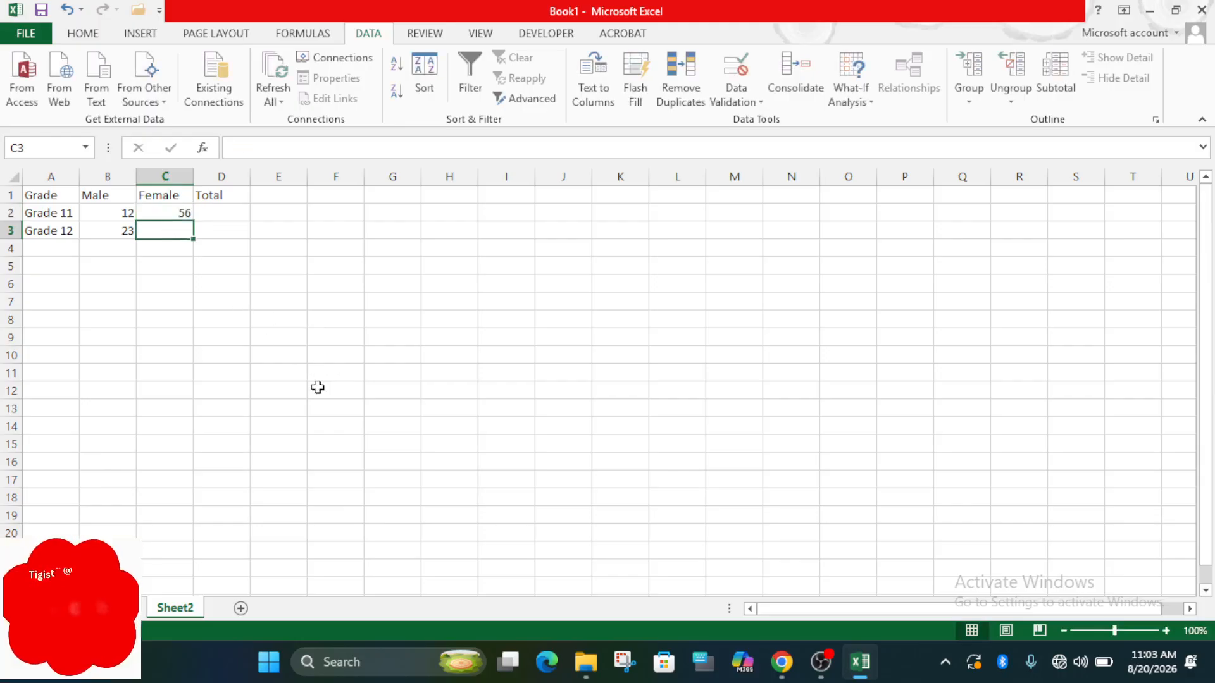
{"action": "type", "text": "45"}
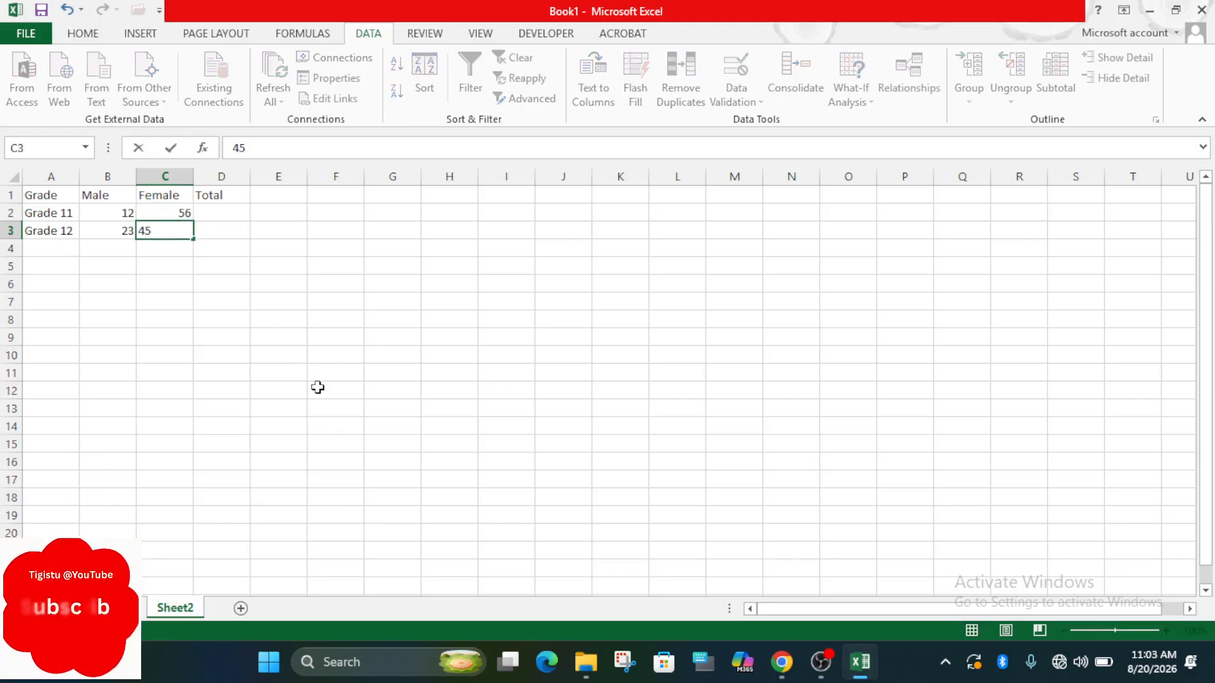
Step: Calculate the Grade 11 total in D2 with the formula =B2+C2 and fill it down to D3
{"action": "left_click", "coordinate": [233, 213]}
{"action": "type", "text": "="}
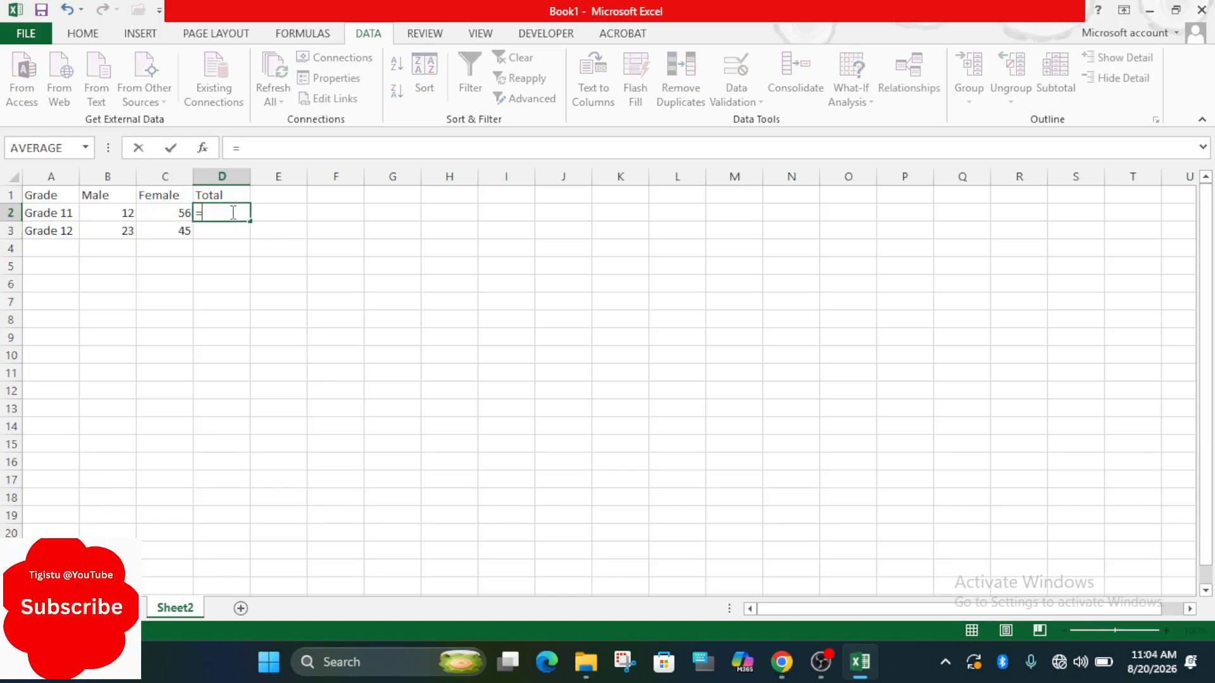
{"action": "left_click", "coordinate": [121, 208]}
{"action": "type", "text": "+"}
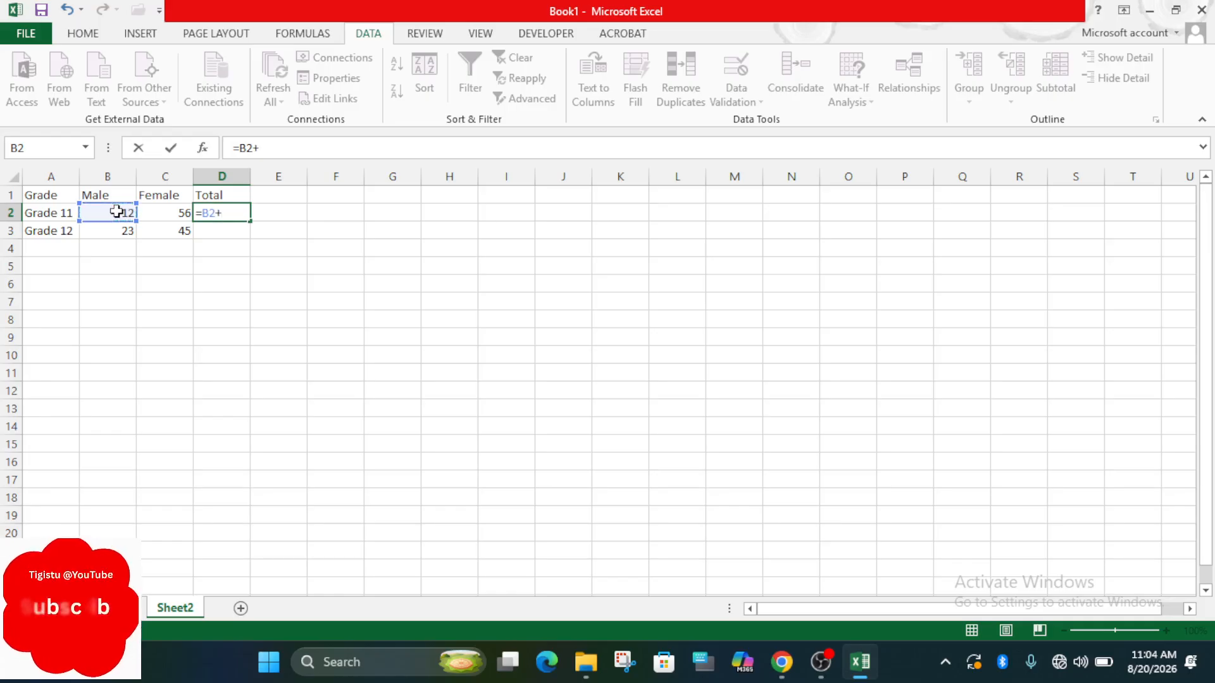
{"action": "left_click", "coordinate": [152, 212]}
{"action": "key", "text": "Return"}
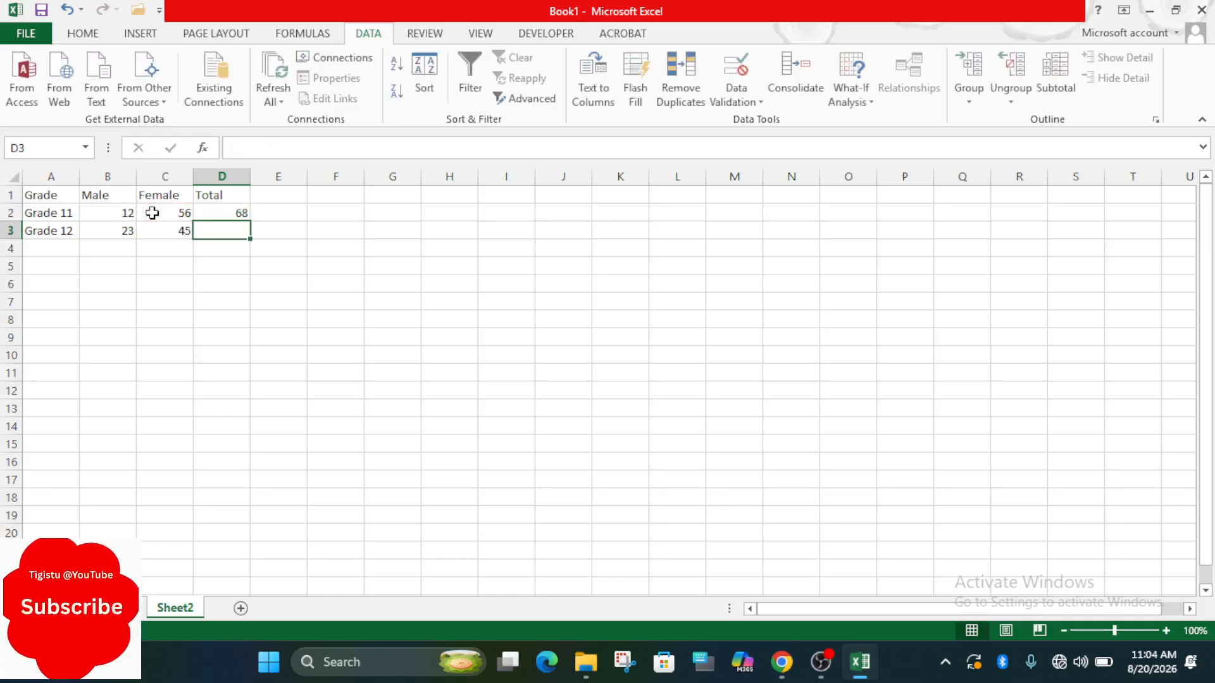
{"action": "key", "text": "ctrl+d"}
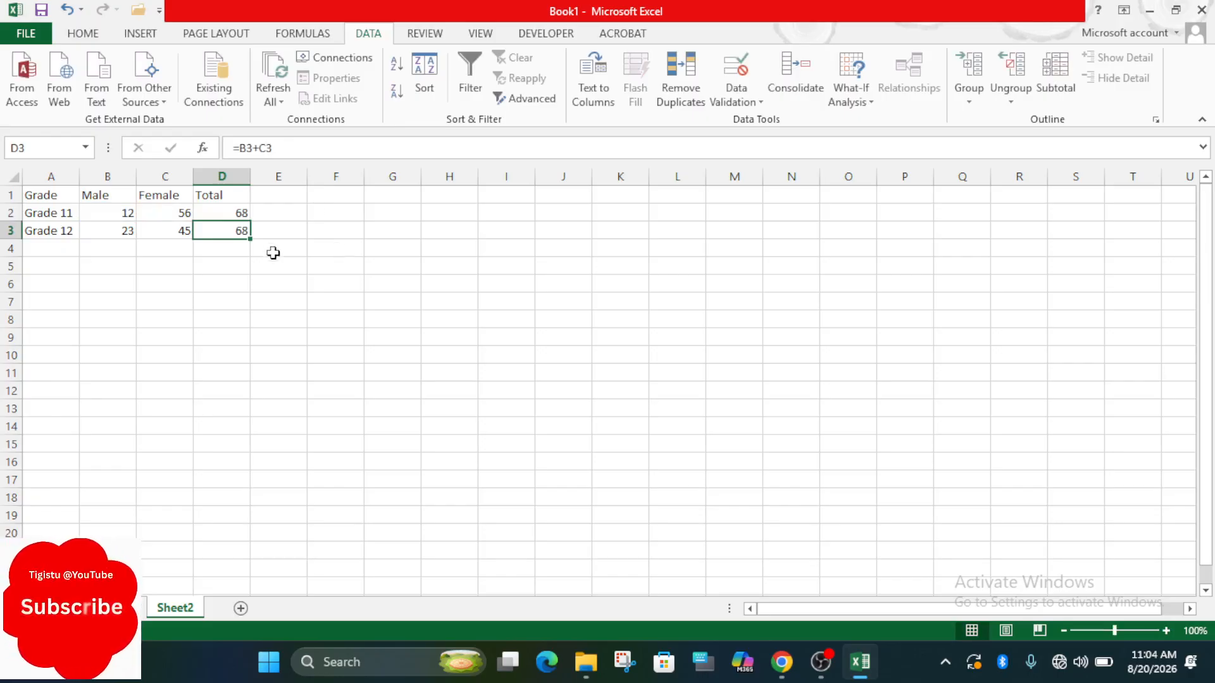
Step: Set the Grade 12 Male value to 34 and check the Total formulas in D2 and D3
{"action": "left_click", "coordinate": [131, 228]}
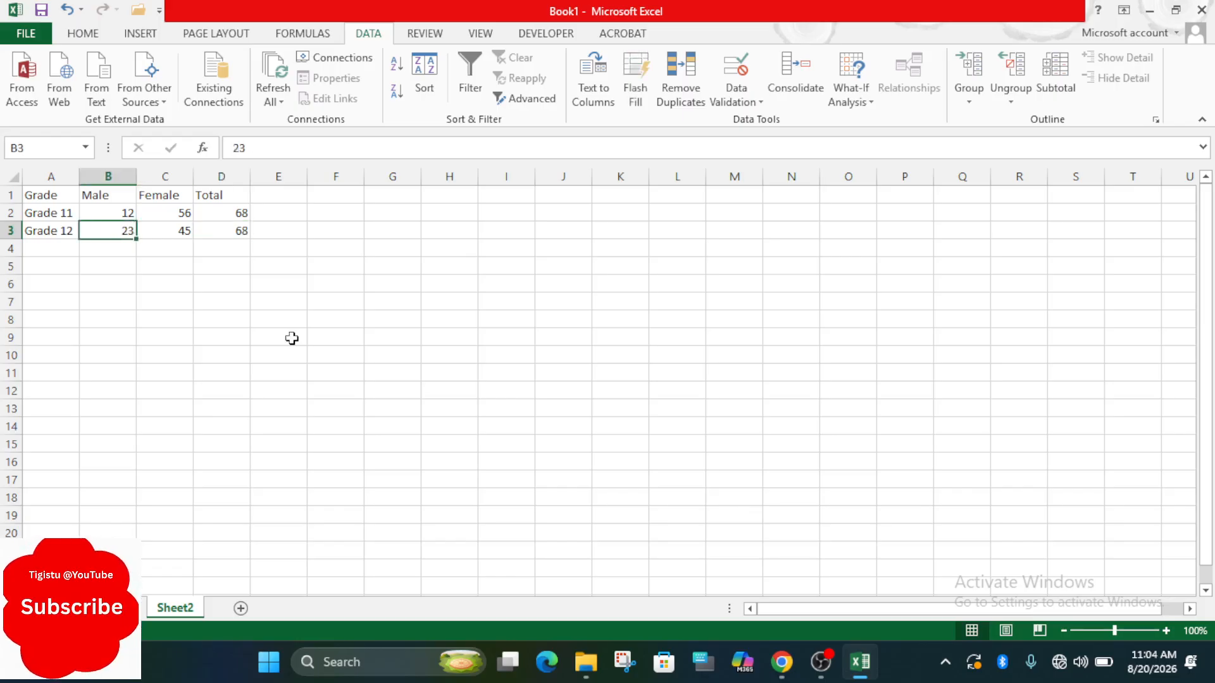
{"action": "type", "text": "34"}
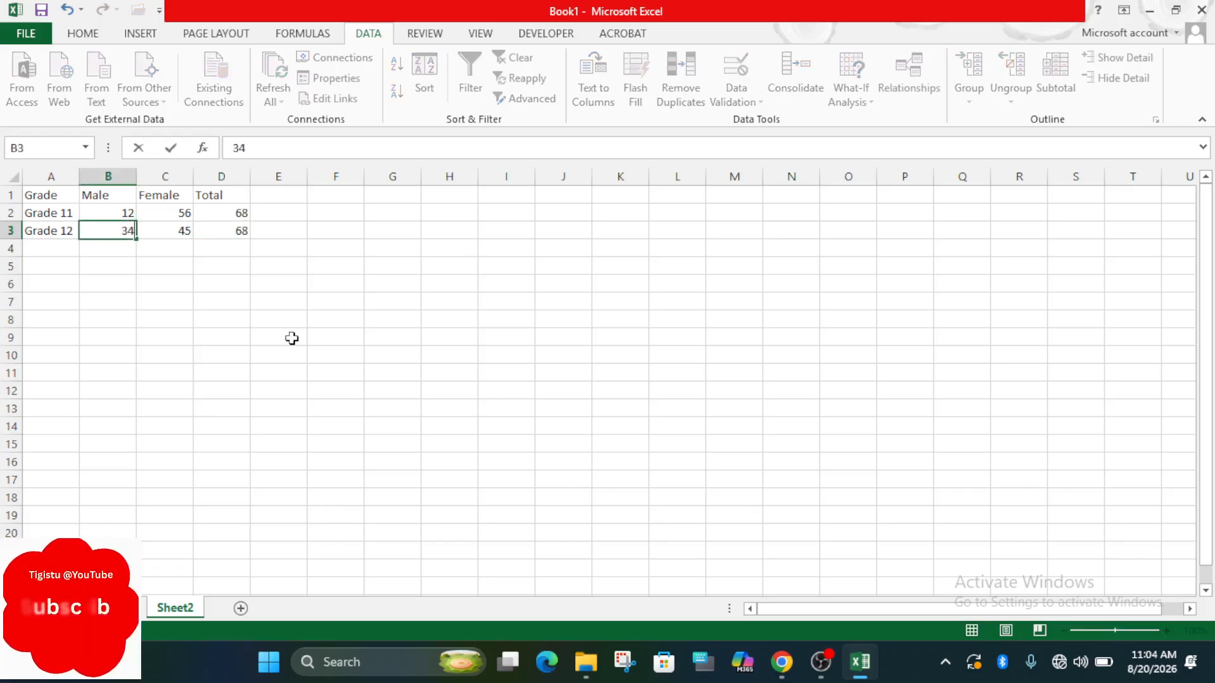
{"action": "left_click", "coordinate": [237, 231]}
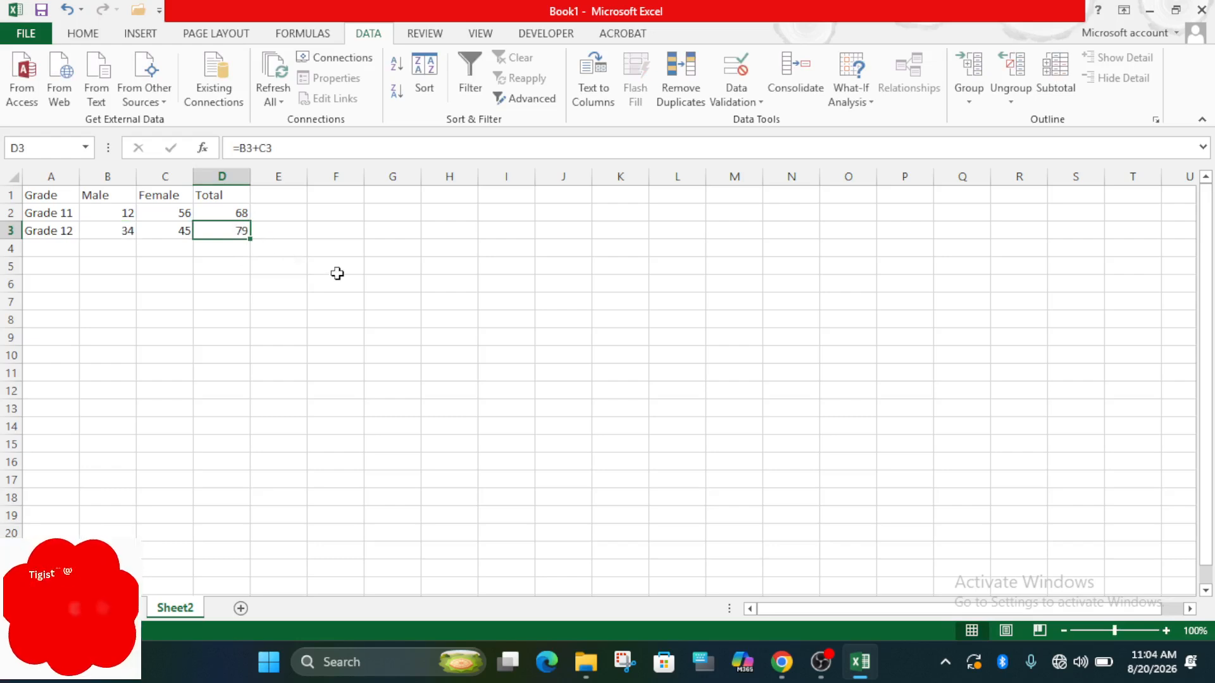
{"action": "left_click", "coordinate": [239, 212]}
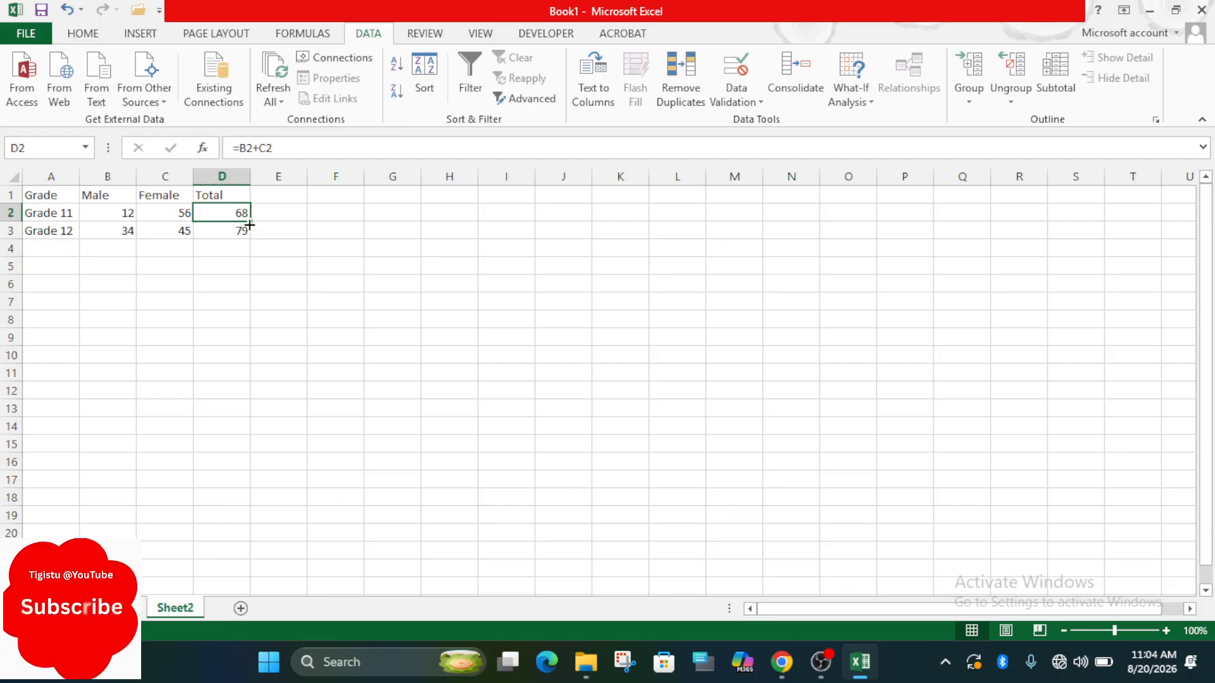
{"action": "left_click", "coordinate": [241, 228]}
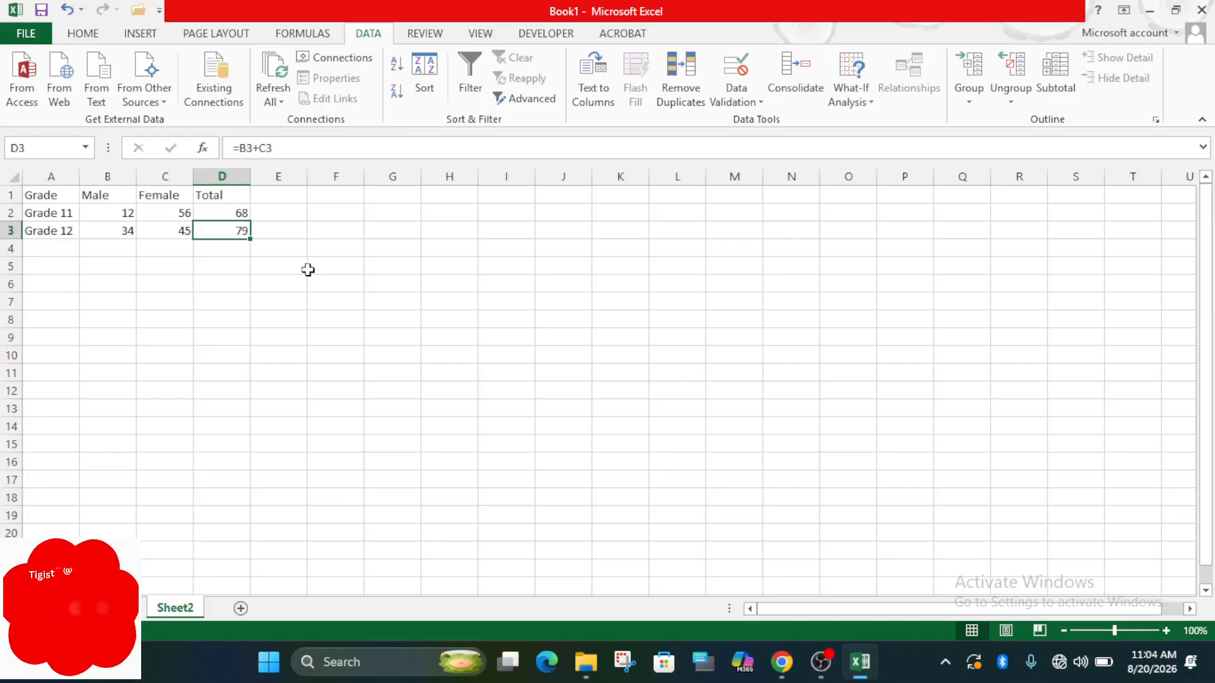
Step: Insert a 2-D clustered column chart from the grade table in A1:D3
{"action": "left_click_drag", "start_coordinate": [46, 195], "coordinate": [218, 228]}
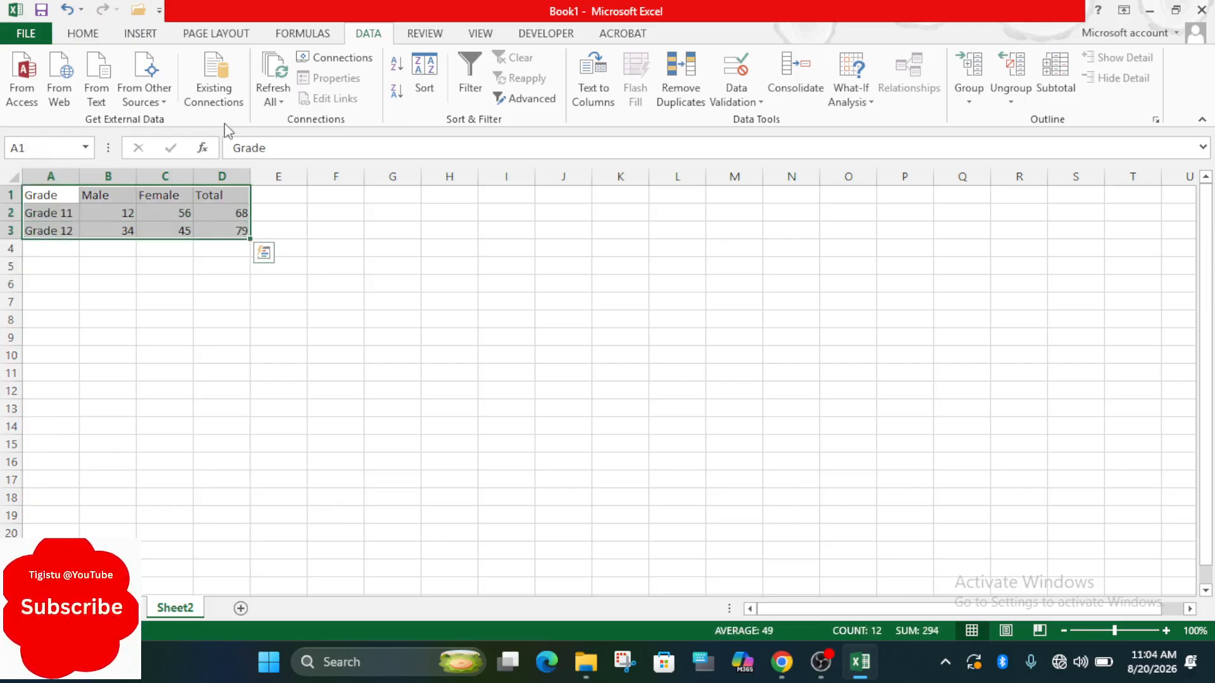
{"action": "left_click", "coordinate": [143, 33]}
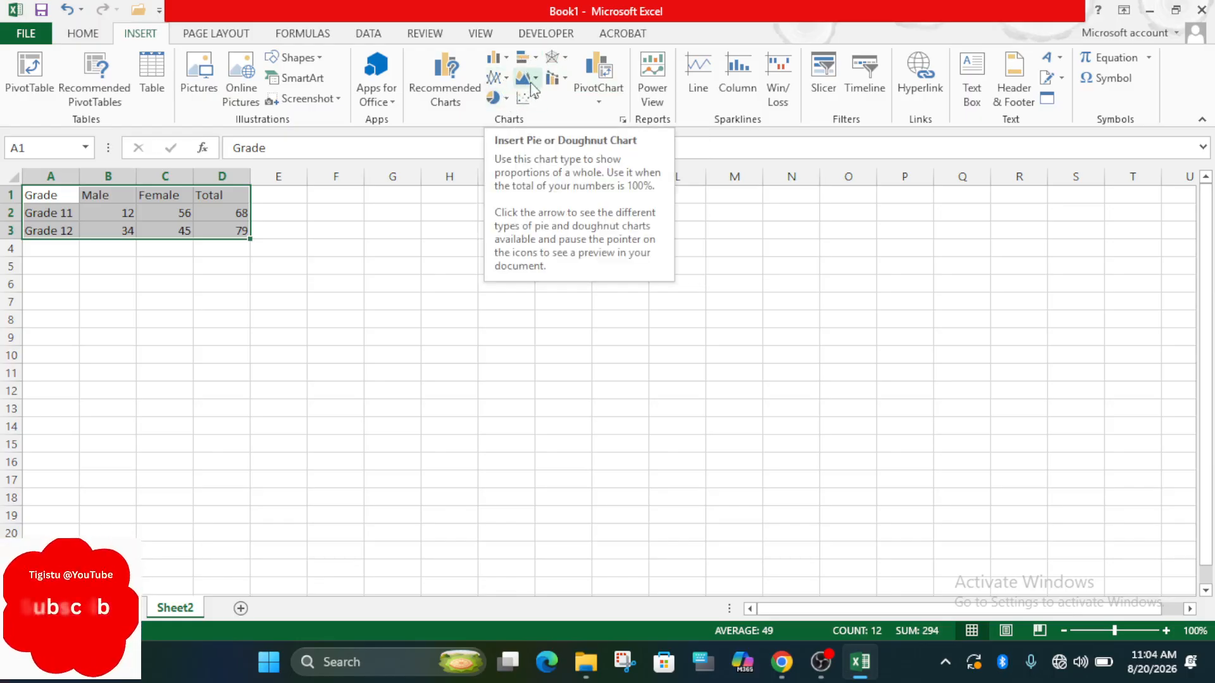
{"action": "left_click", "coordinate": [506, 58]}
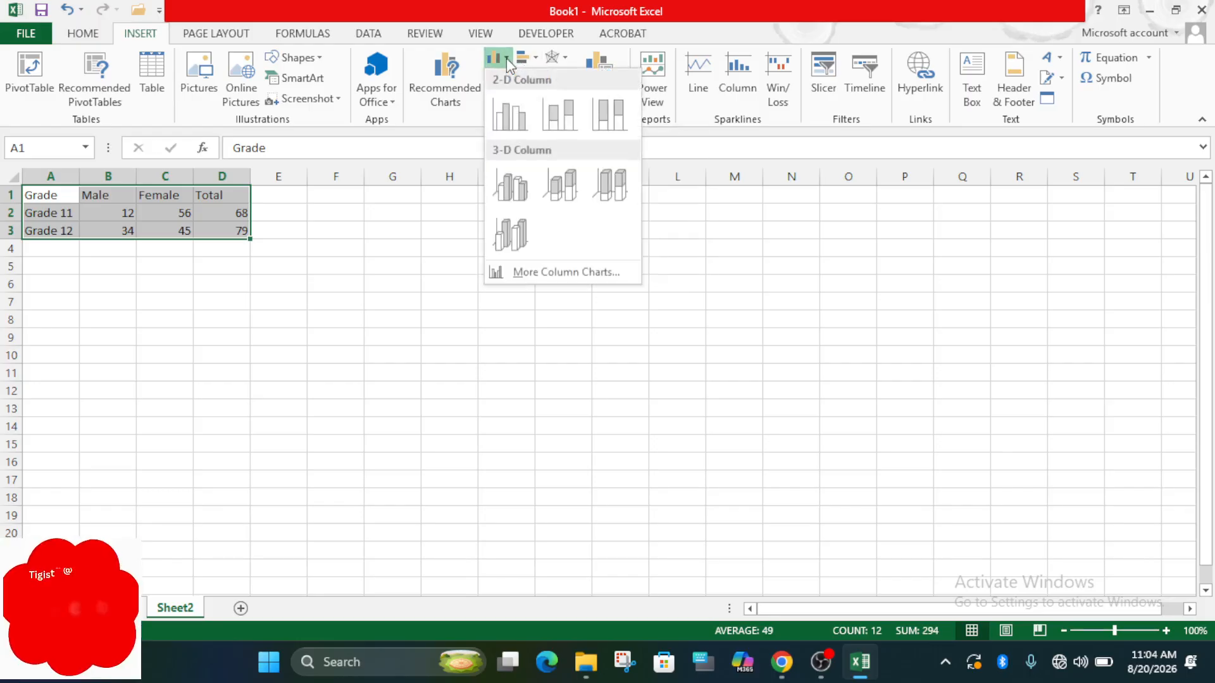
{"action": "left_click", "coordinate": [511, 119]}
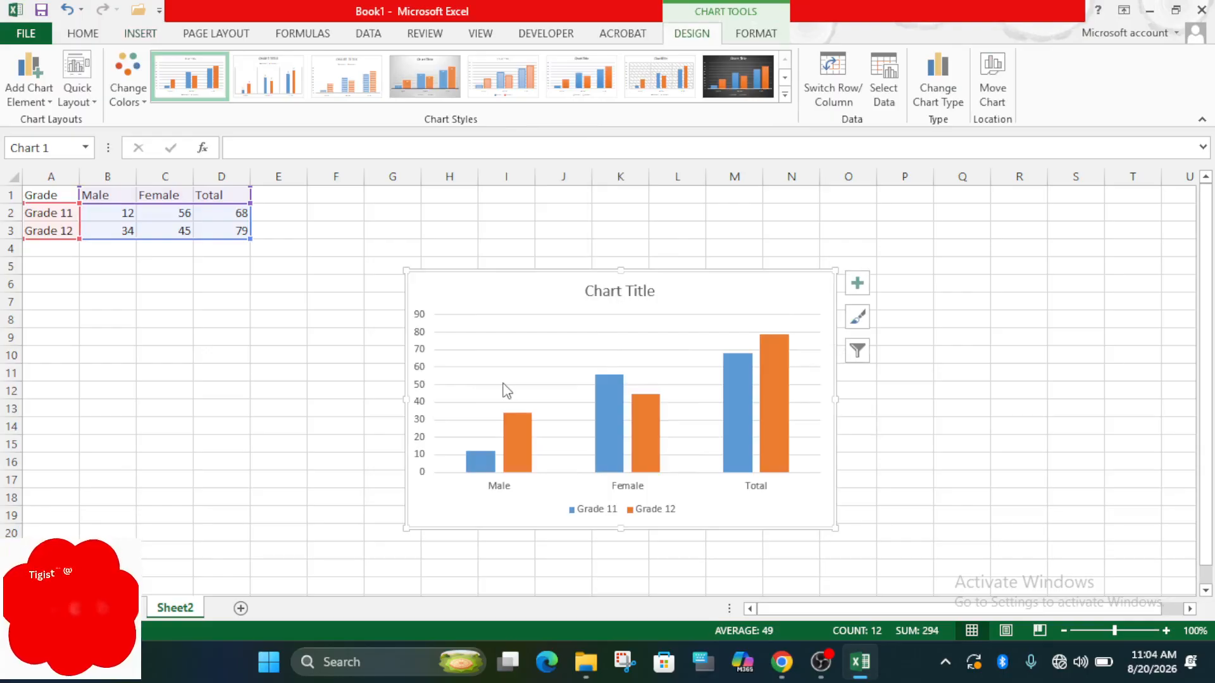
Step: Move the column chart to a new sheet named Chart1
{"action": "mouse_move", "coordinate": [596, 447]}
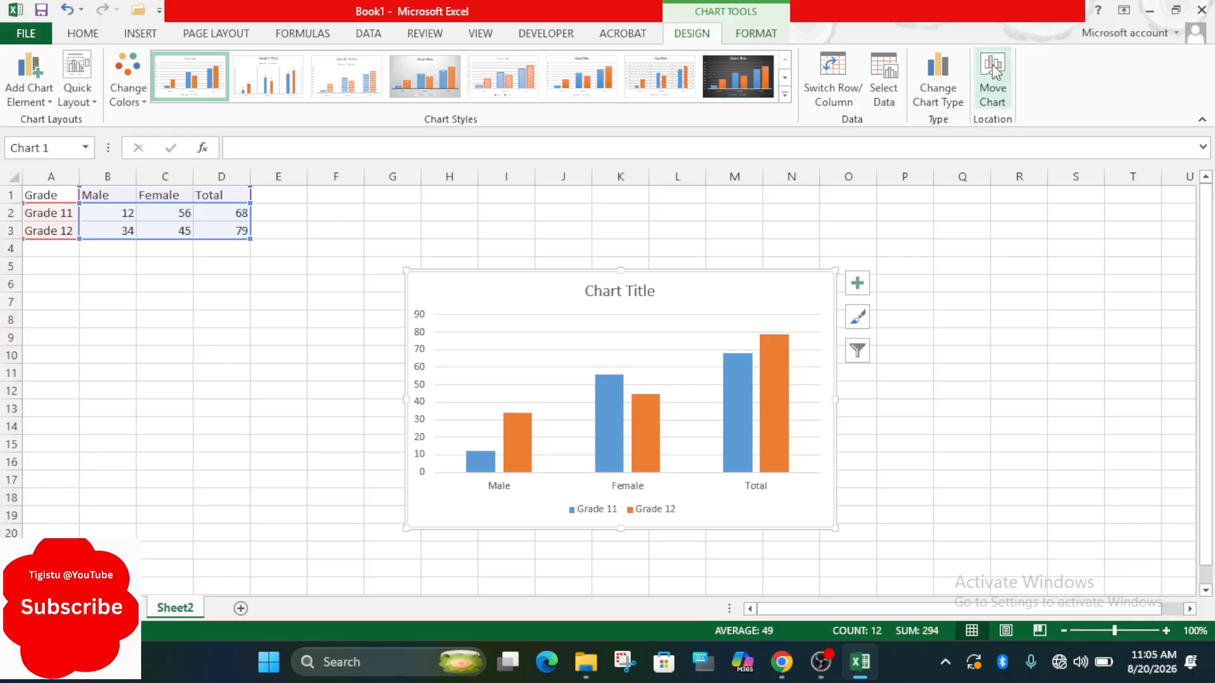
{"action": "left_click", "coordinate": [993, 95]}
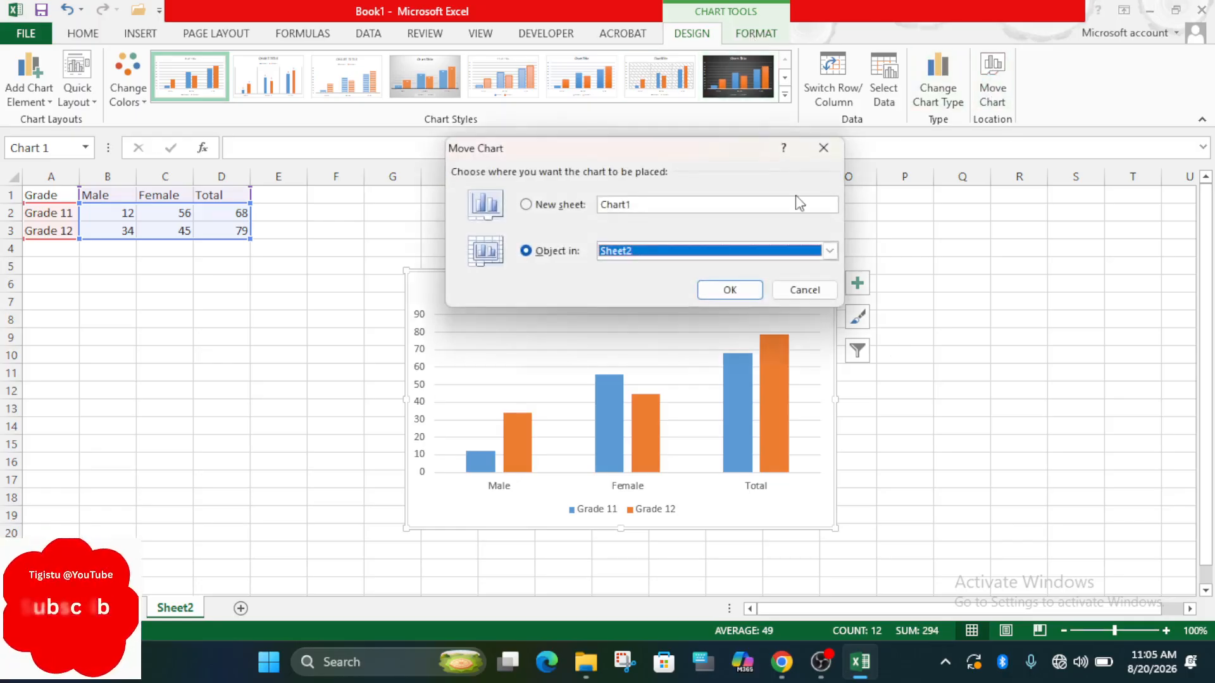
{"action": "left_click", "coordinate": [532, 205]}
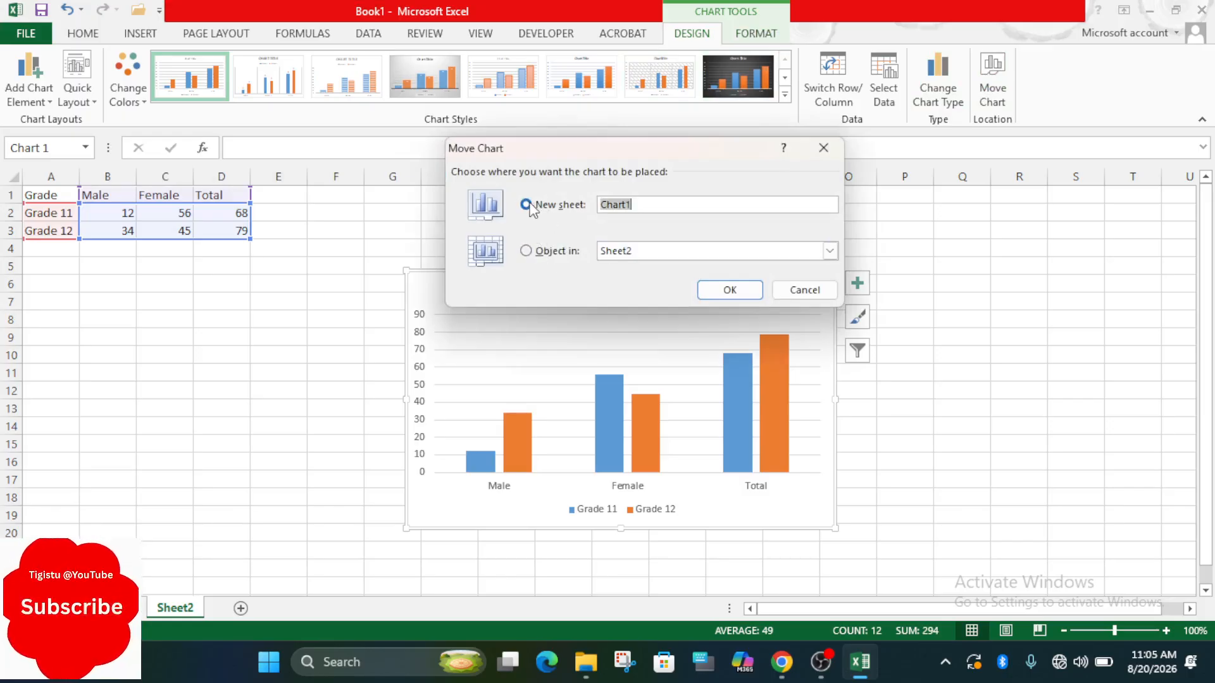
{"action": "left_click", "coordinate": [729, 290]}
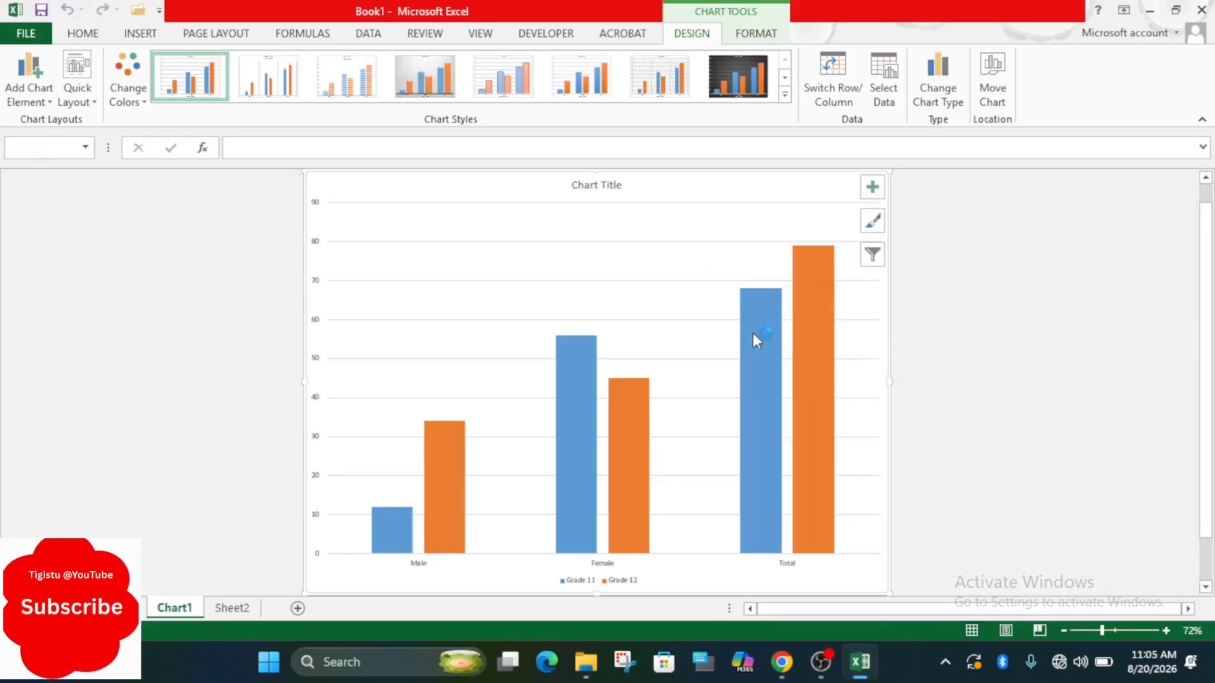
Step: Replace the chart's placeholder title with "XY SChool Students"
{"action": "left_click", "coordinate": [607, 185]}
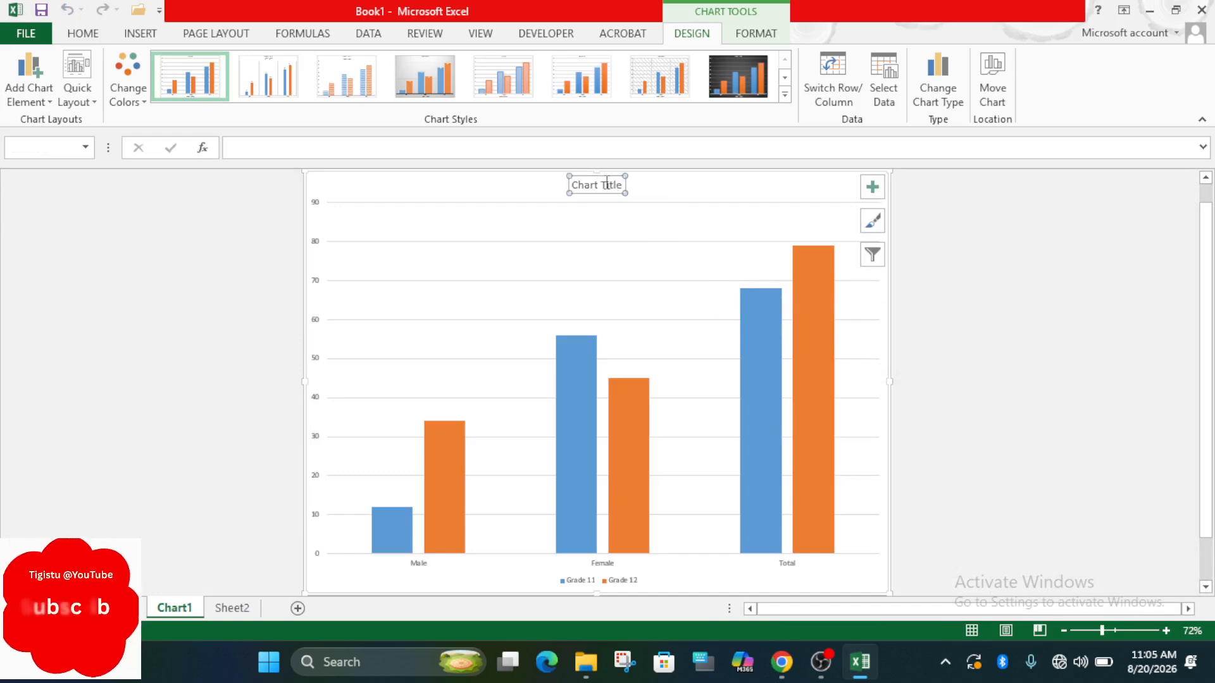
{"action": "double_click", "coordinate": [607, 185]}
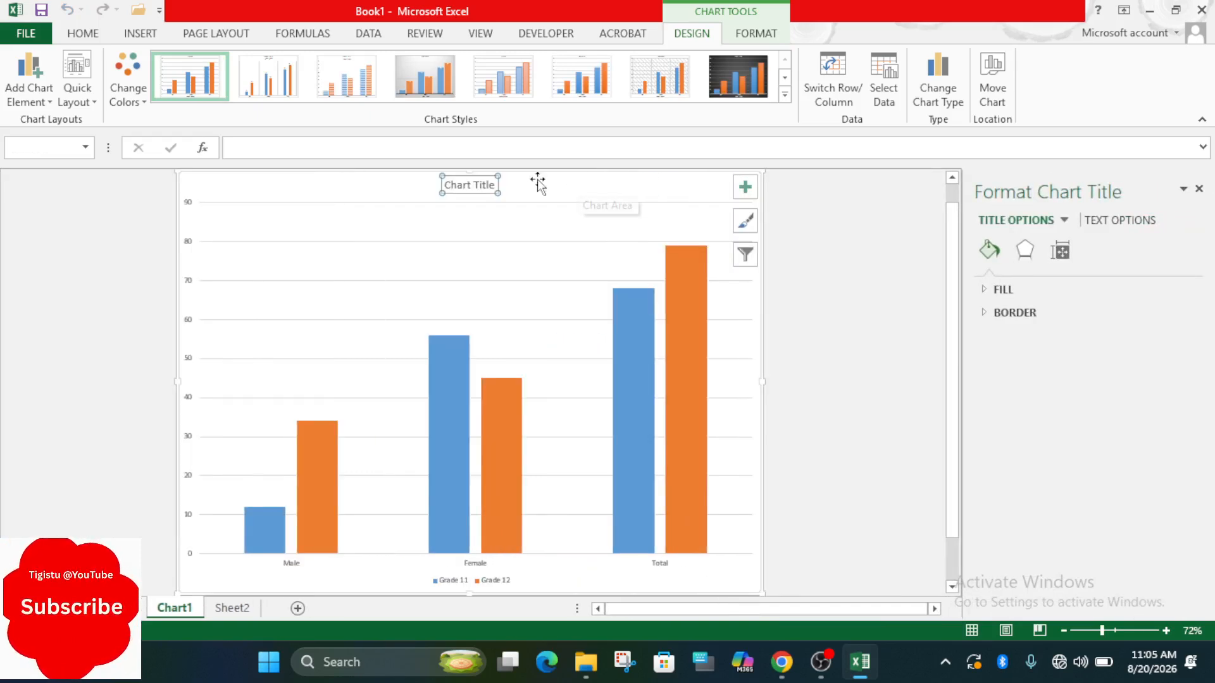
{"action": "left_click_drag", "start_coordinate": [446, 185], "coordinate": [500, 184]}
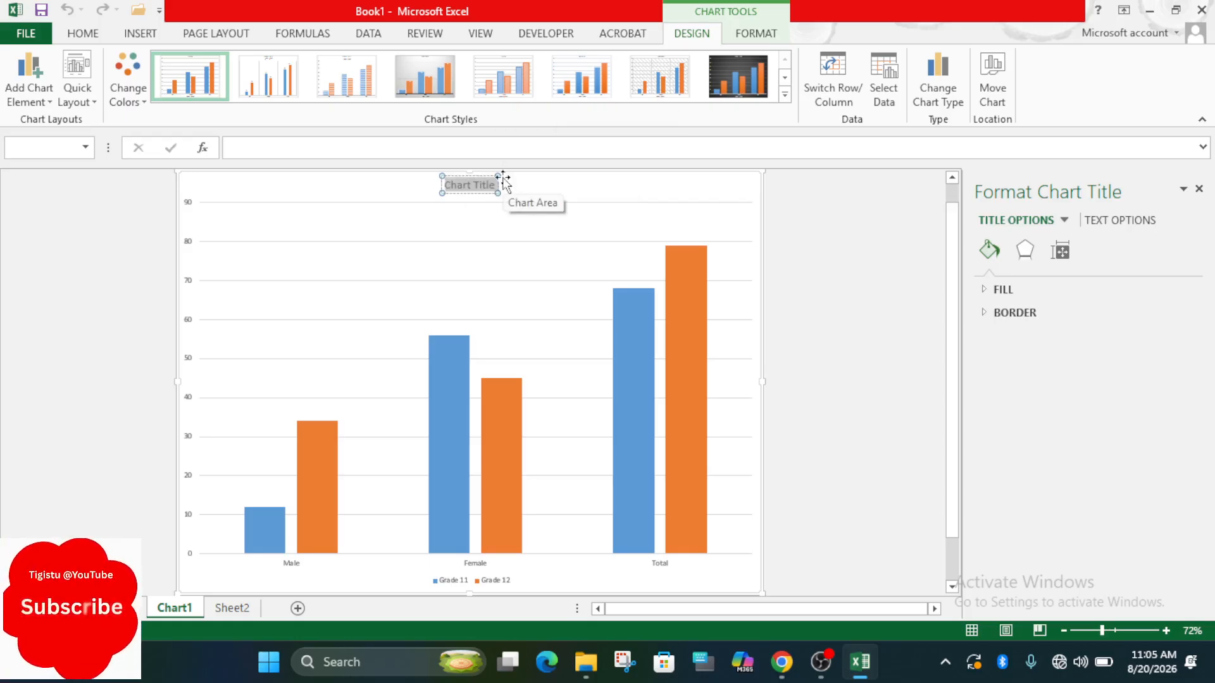
{"action": "type", "text": "X"}
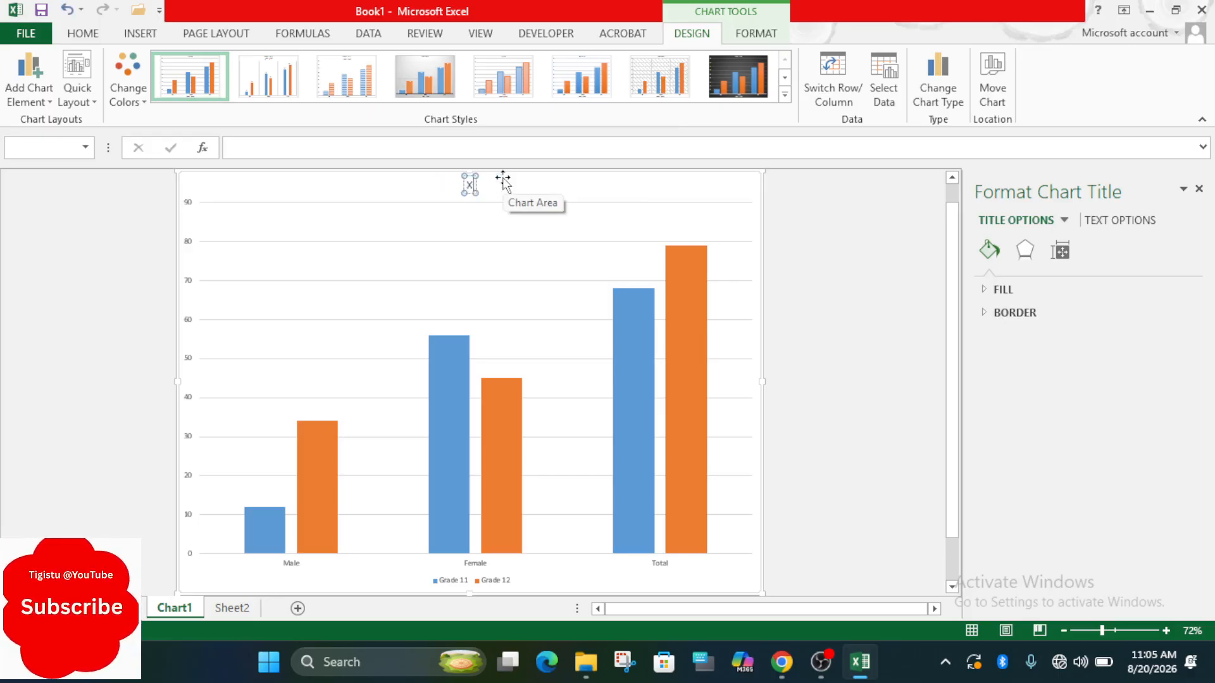
{"action": "type", "text": "Y SC"}
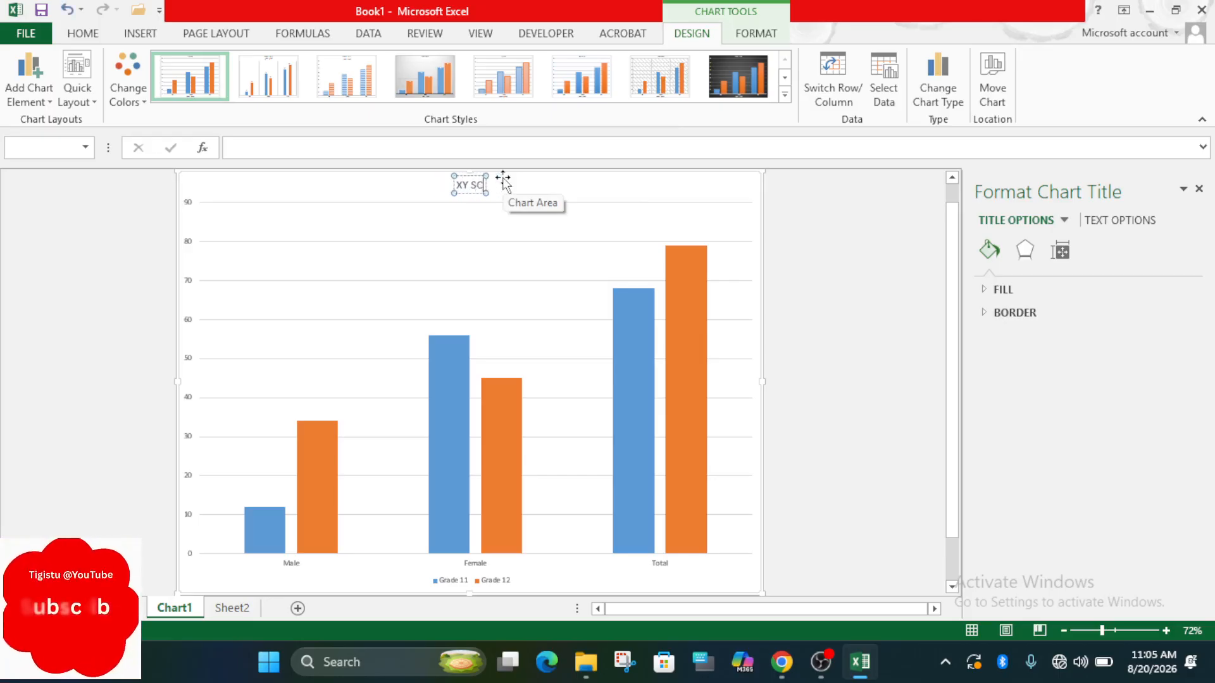
{"action": "type", "text": "hool"}
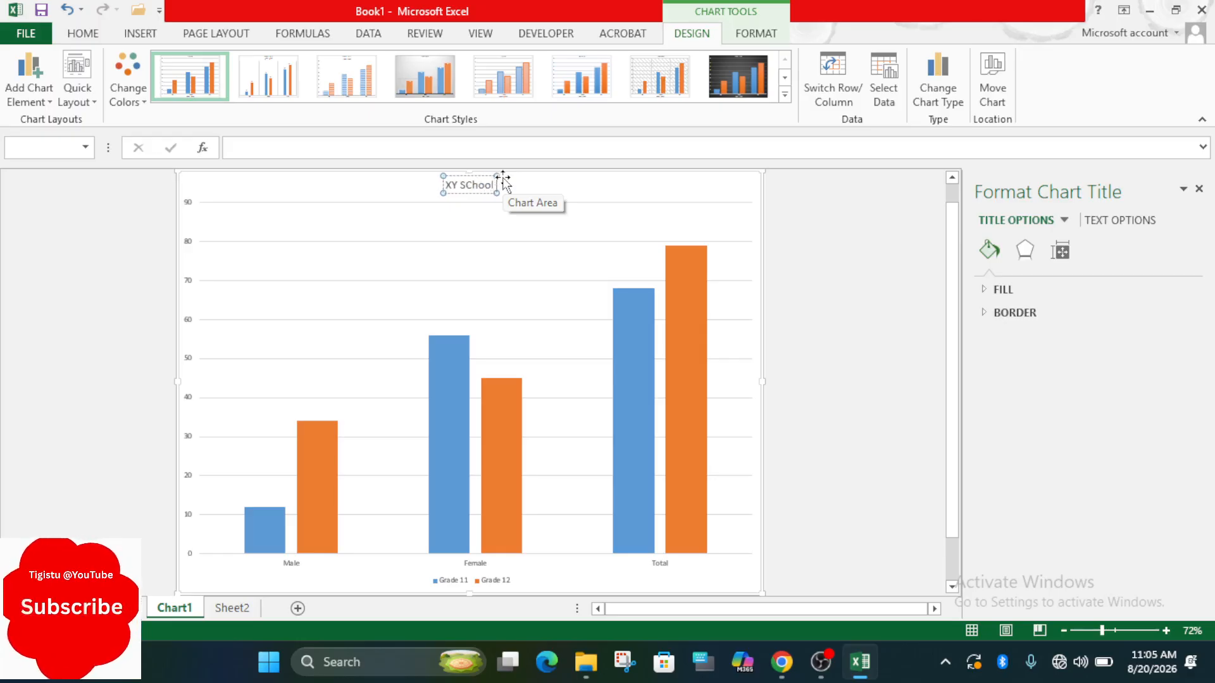
{"action": "type", "text": " Students"}
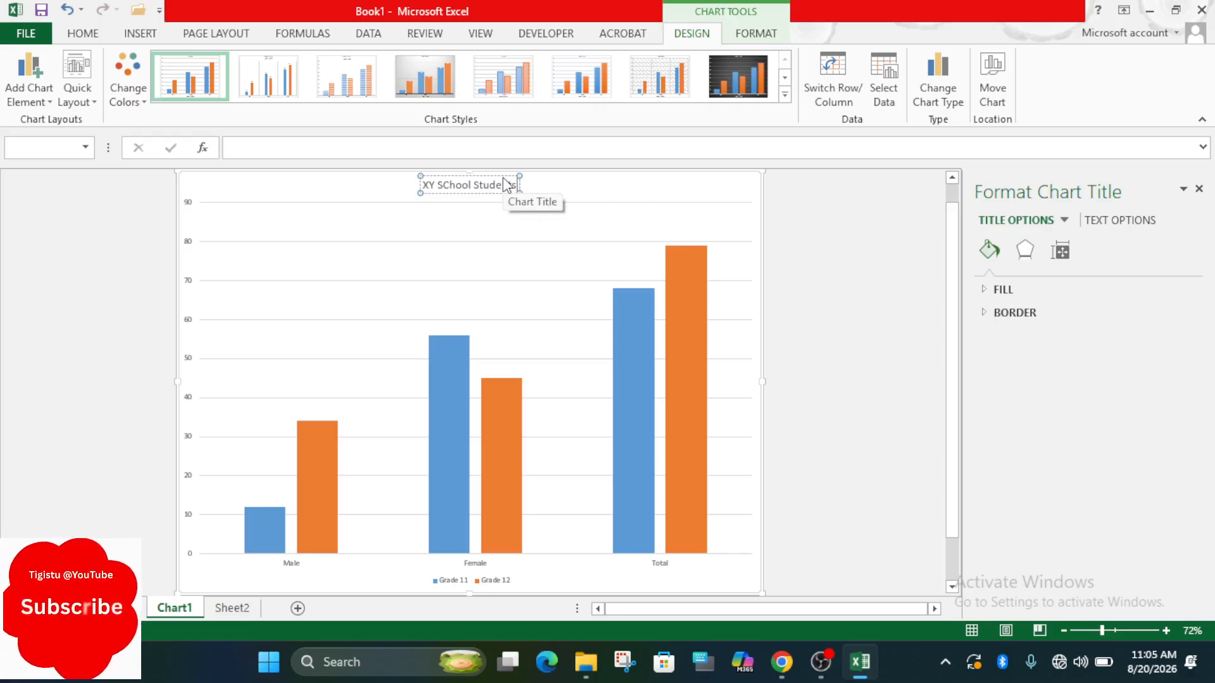
Step: Remove the primary vertical axis from the student column chart
{"action": "left_click", "coordinate": [633, 221]}
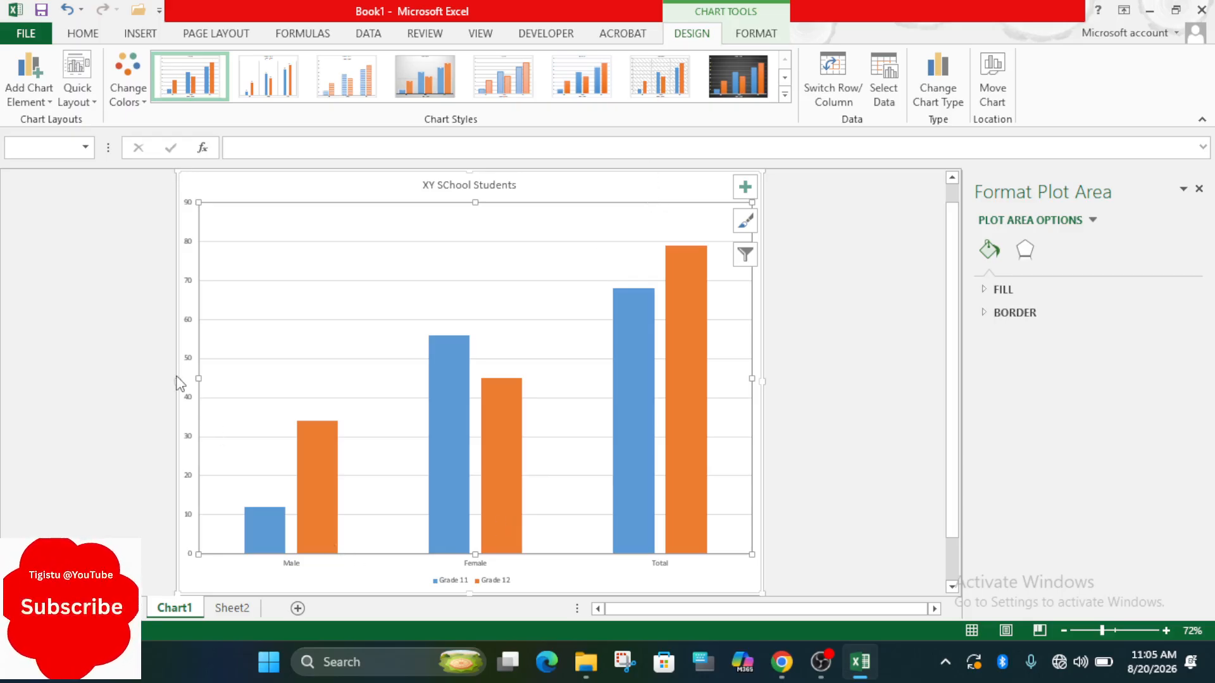
{"action": "left_click", "coordinate": [55, 101]}
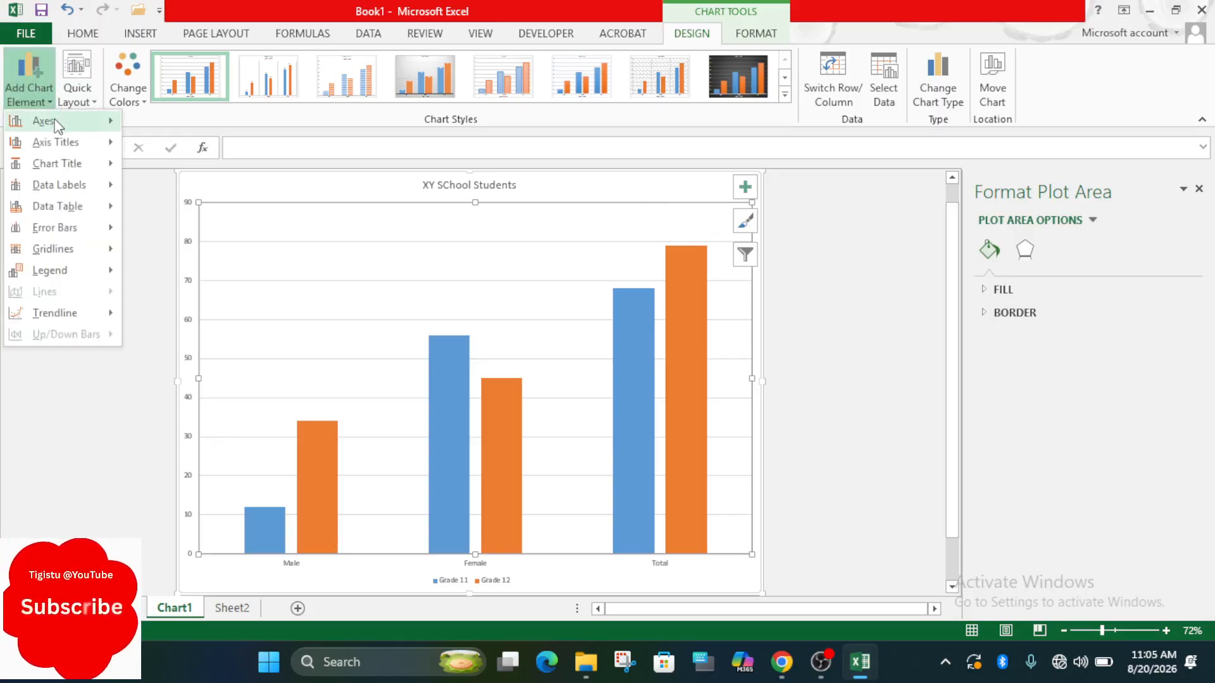
{"action": "mouse_move", "coordinate": [38, 120]}
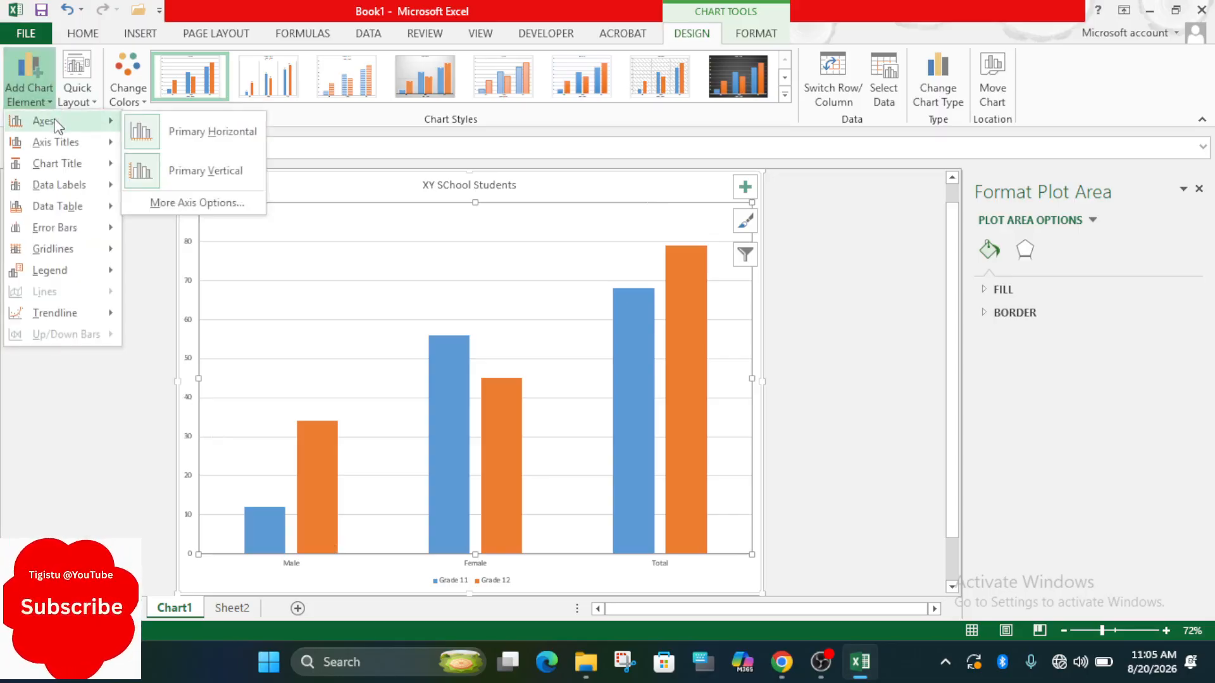
{"action": "left_click", "coordinate": [174, 179]}
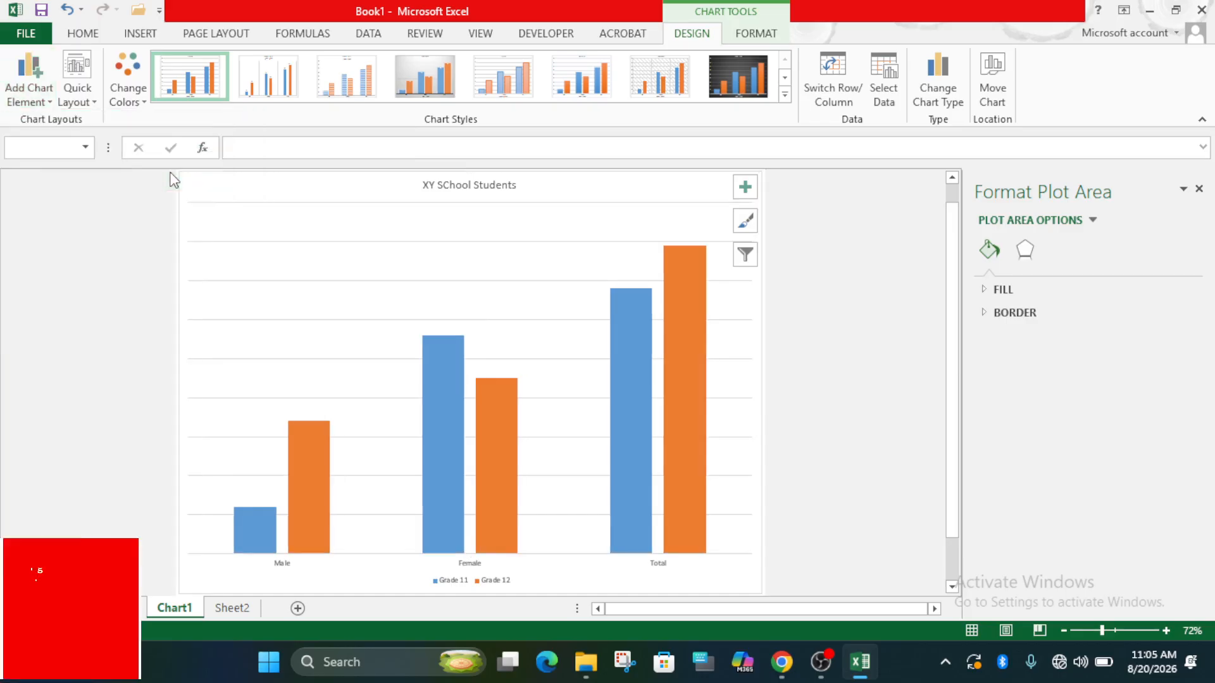
{"action": "left_click", "coordinate": [182, 380]}
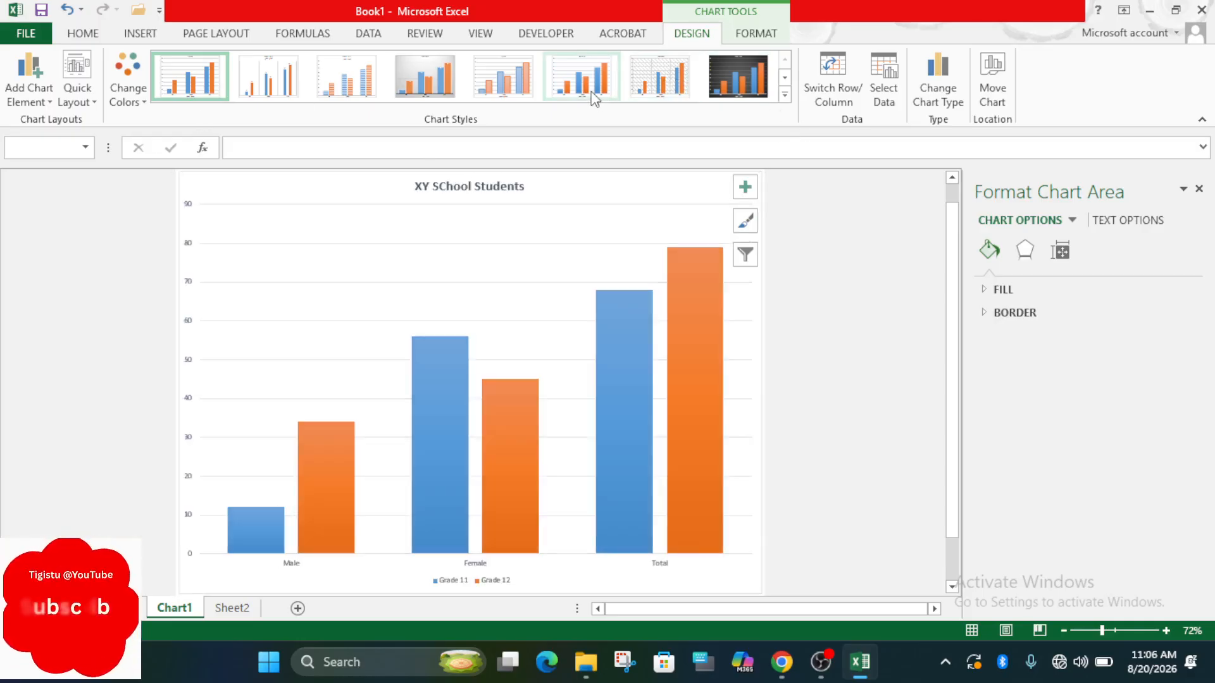
Step: Fill the Grade 12 columns of the chart with the standard dark blue color
{"action": "left_click", "coordinate": [734, 34]}
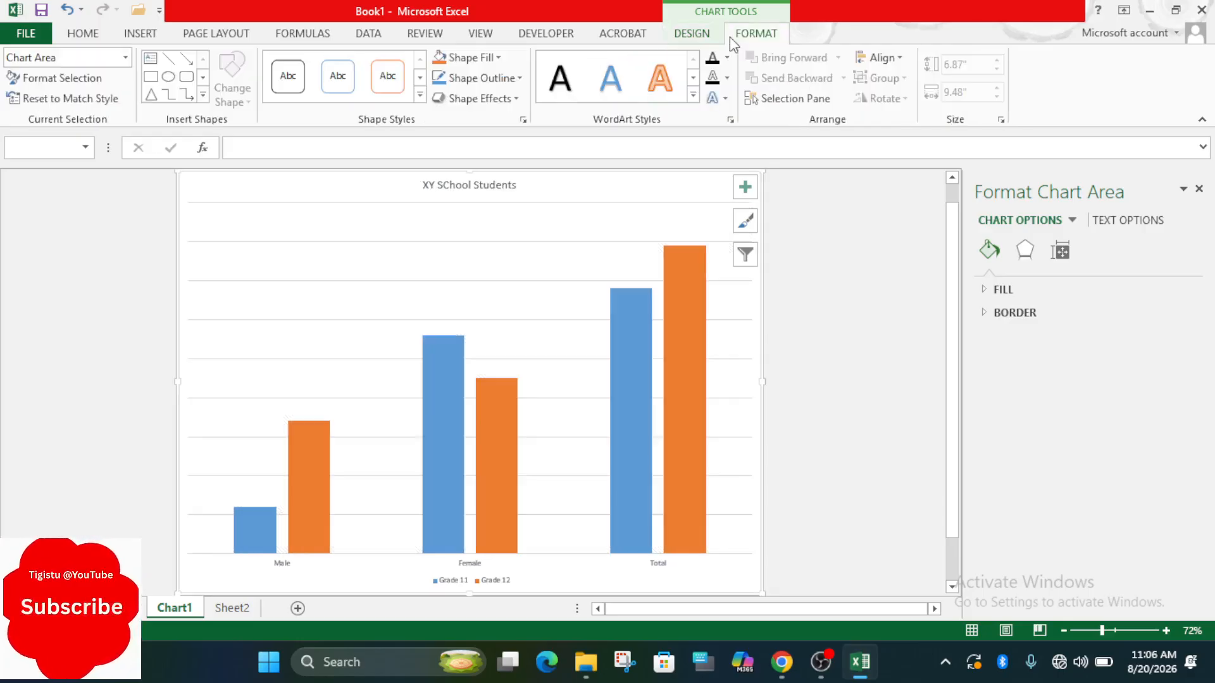
{"action": "left_click", "coordinate": [683, 374]}
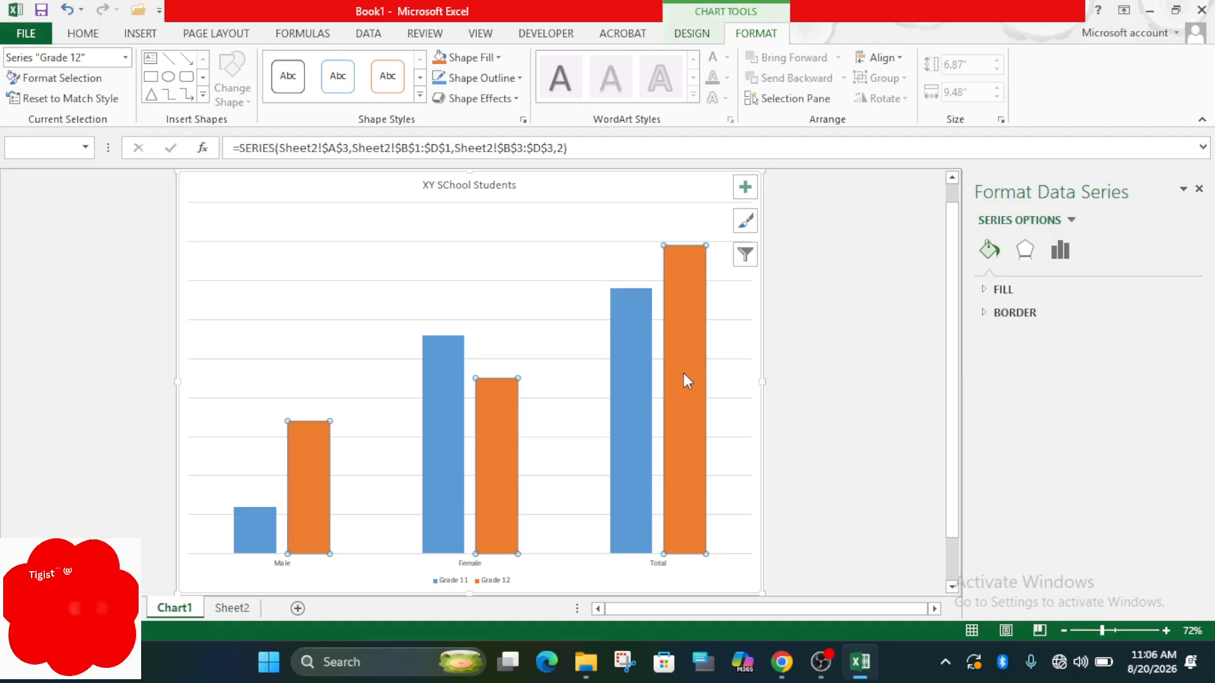
{"action": "left_click", "coordinate": [498, 58]}
{"action": "left_click", "coordinate": [560, 218]}
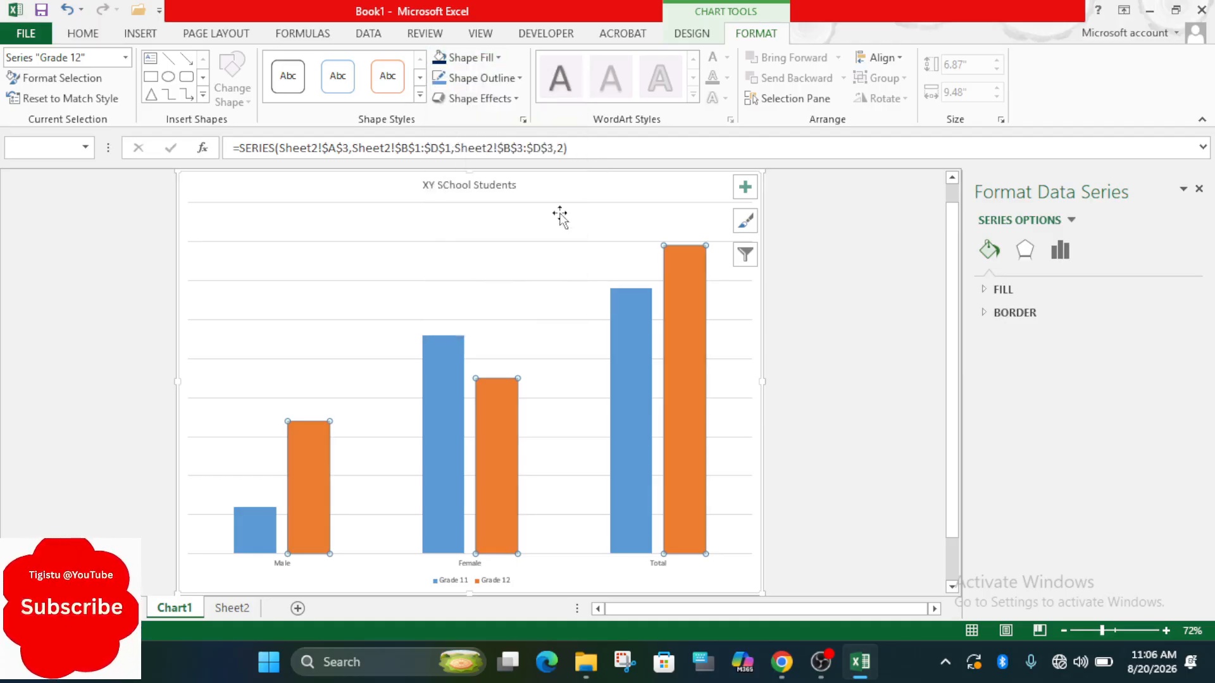
{"action": "left_click_drag", "start_coordinate": [951, 375], "coordinate": [966, 401]}
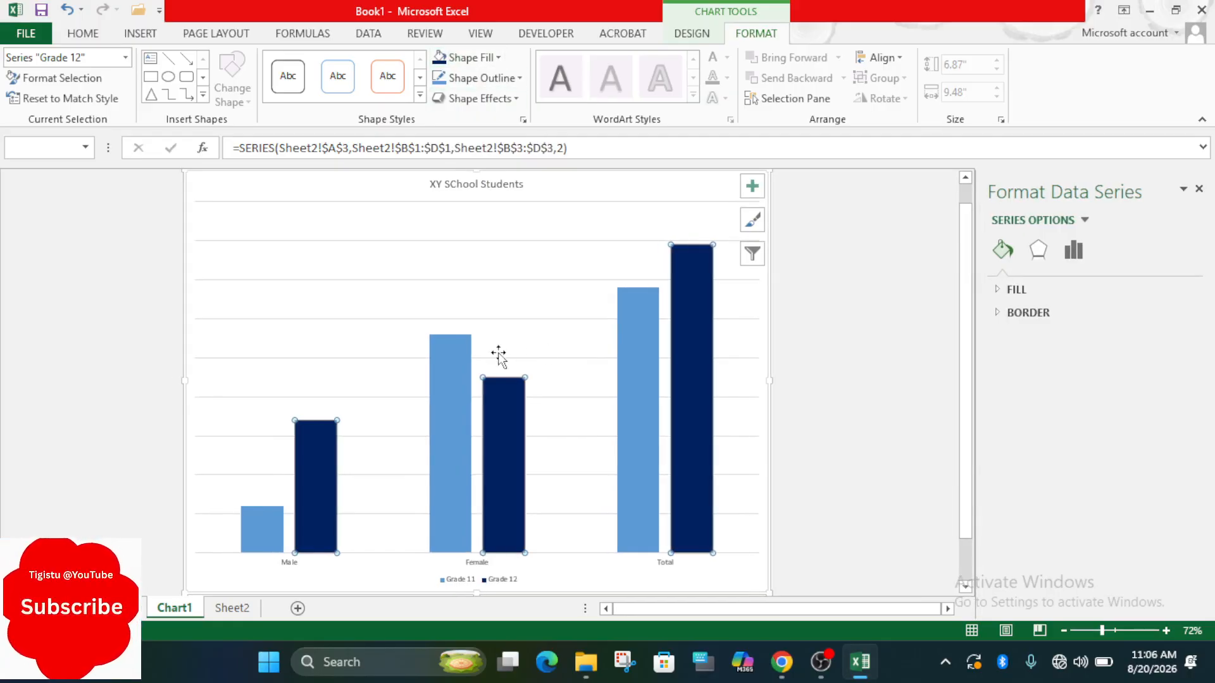
Step: Fill the Grade 11 columns of the chart with the standard dark red color and deselect the series
{"action": "left_click", "coordinate": [457, 362]}
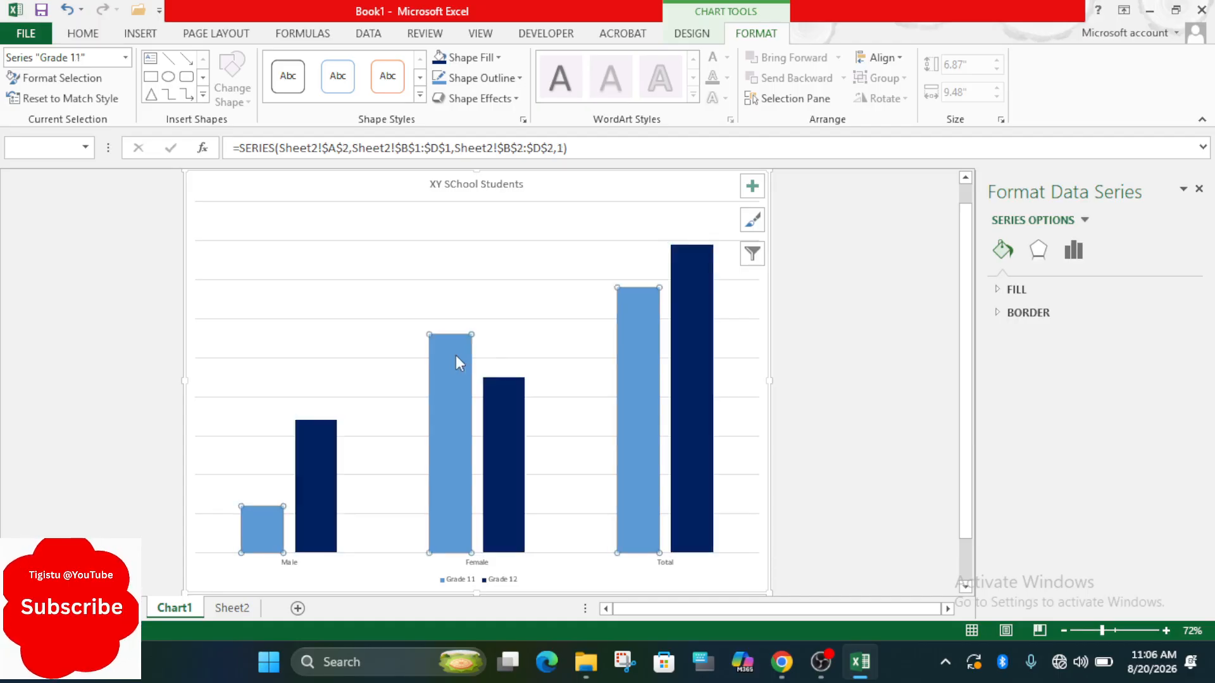
{"action": "left_click", "coordinate": [497, 58]}
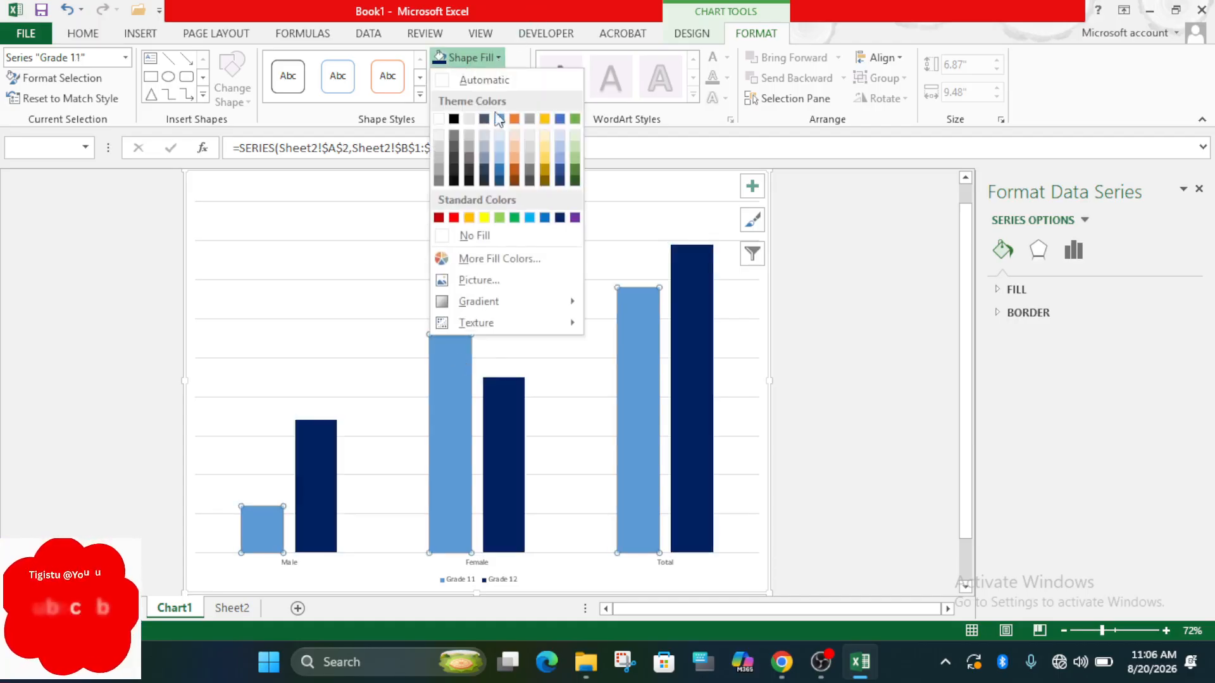
{"action": "left_click", "coordinate": [439, 218]}
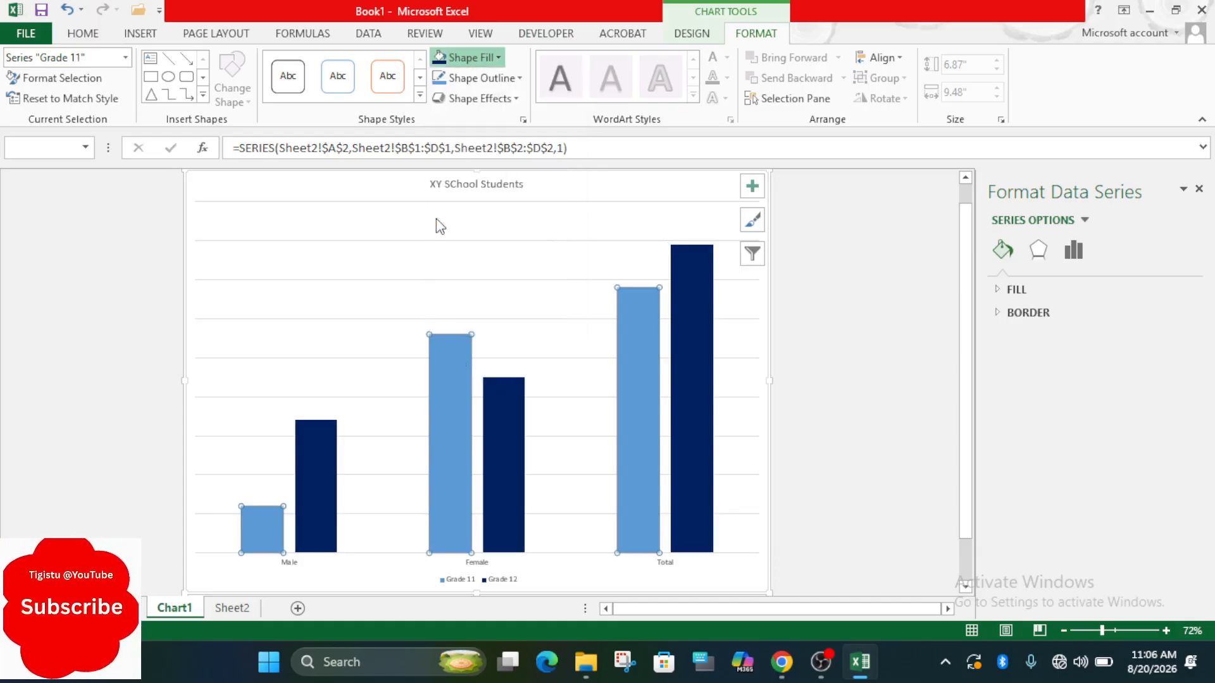
{"action": "left_click", "coordinate": [920, 337]}
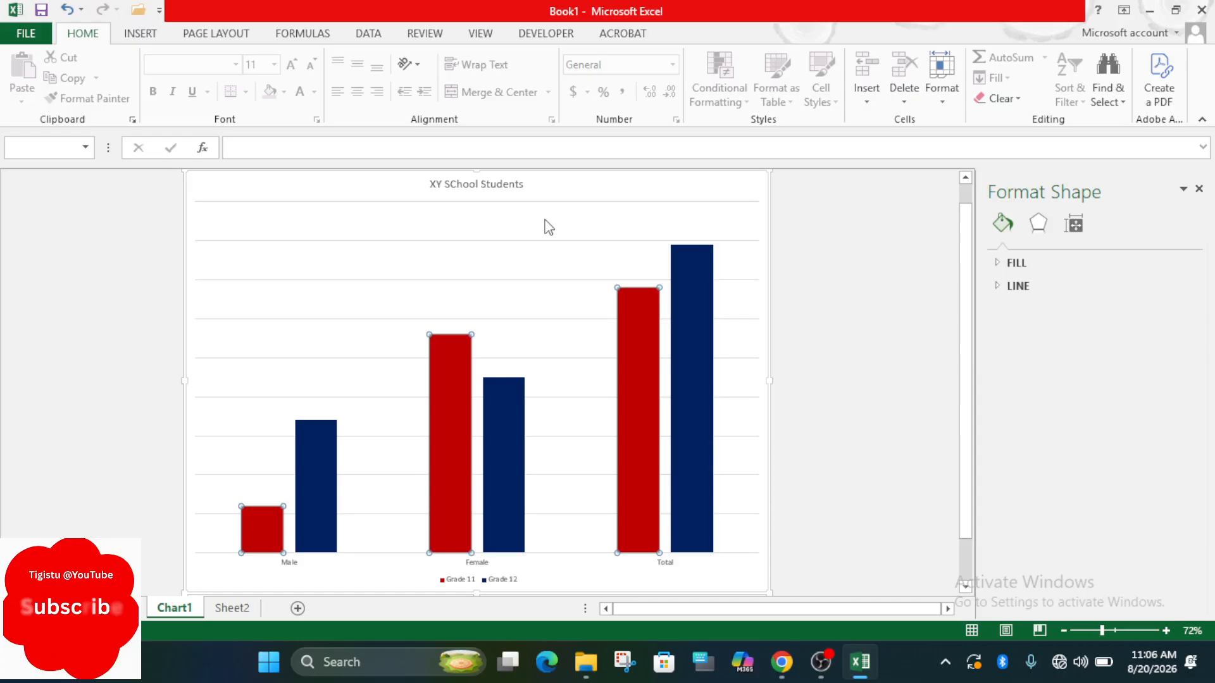
{"action": "left_click", "coordinate": [468, 237]}
{"action": "scroll", "coordinate": [968, 465], "scroll_direction": "down", "scroll_amount": 1}
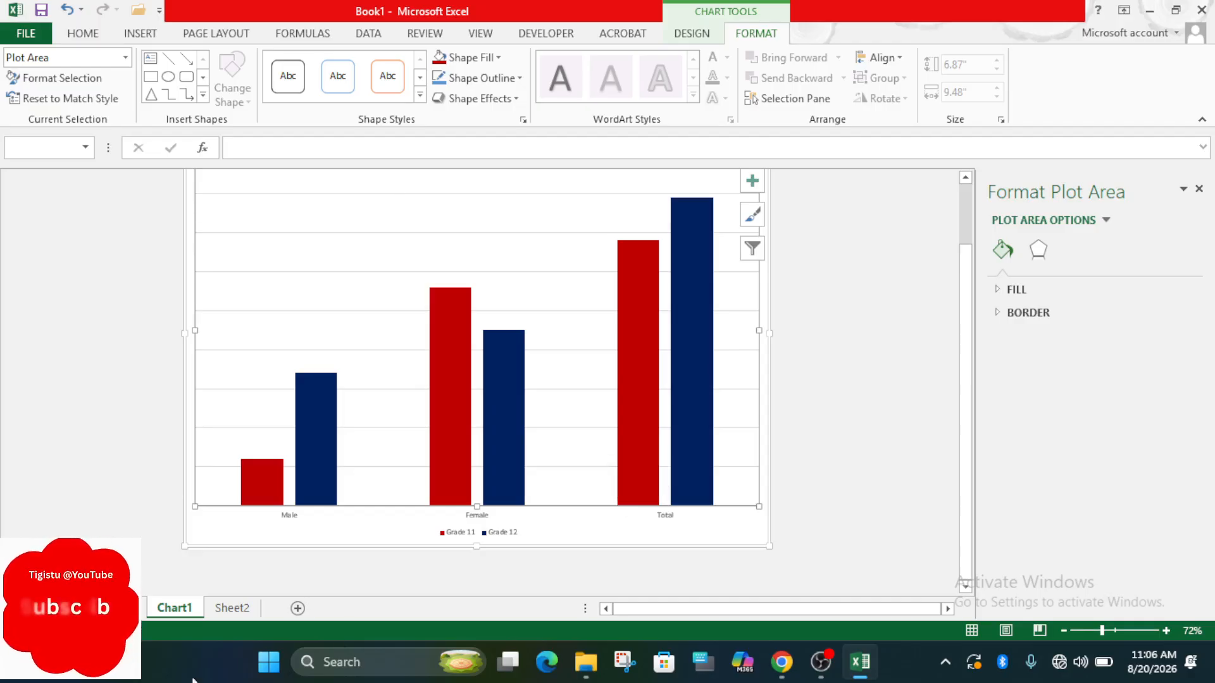
Step: Show the name-list sheet, switch to Chrome and read the lesson pages on printing workbooks and exploring Print Preview
{"action": "key", "text": "ctrl+Page_Down"}
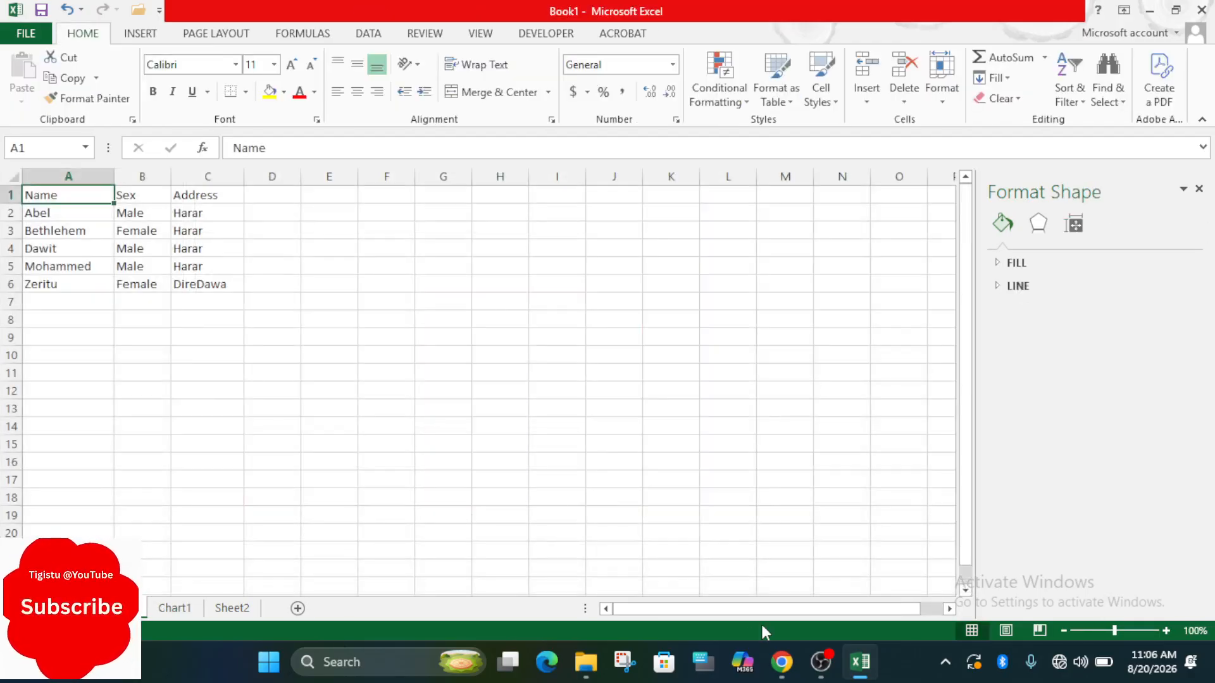
{"action": "left_click", "coordinate": [785, 662]}
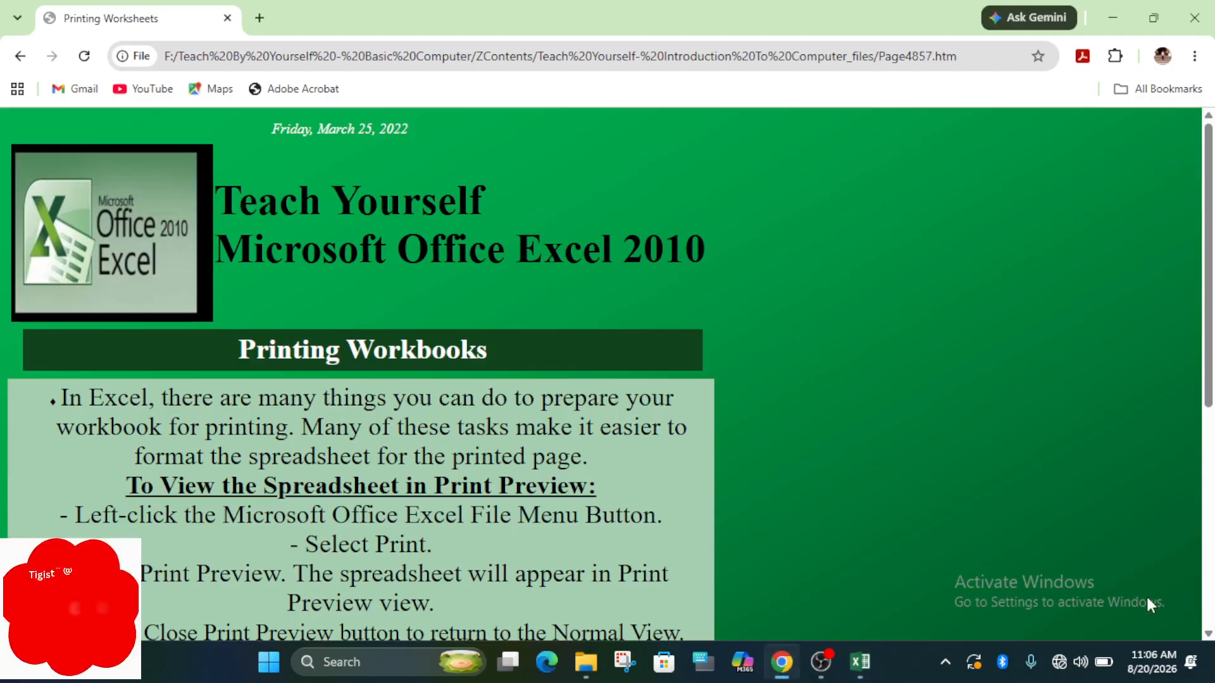
{"action": "scroll", "coordinate": [1209, 609], "scroll_direction": "down", "scroll_amount": 6}
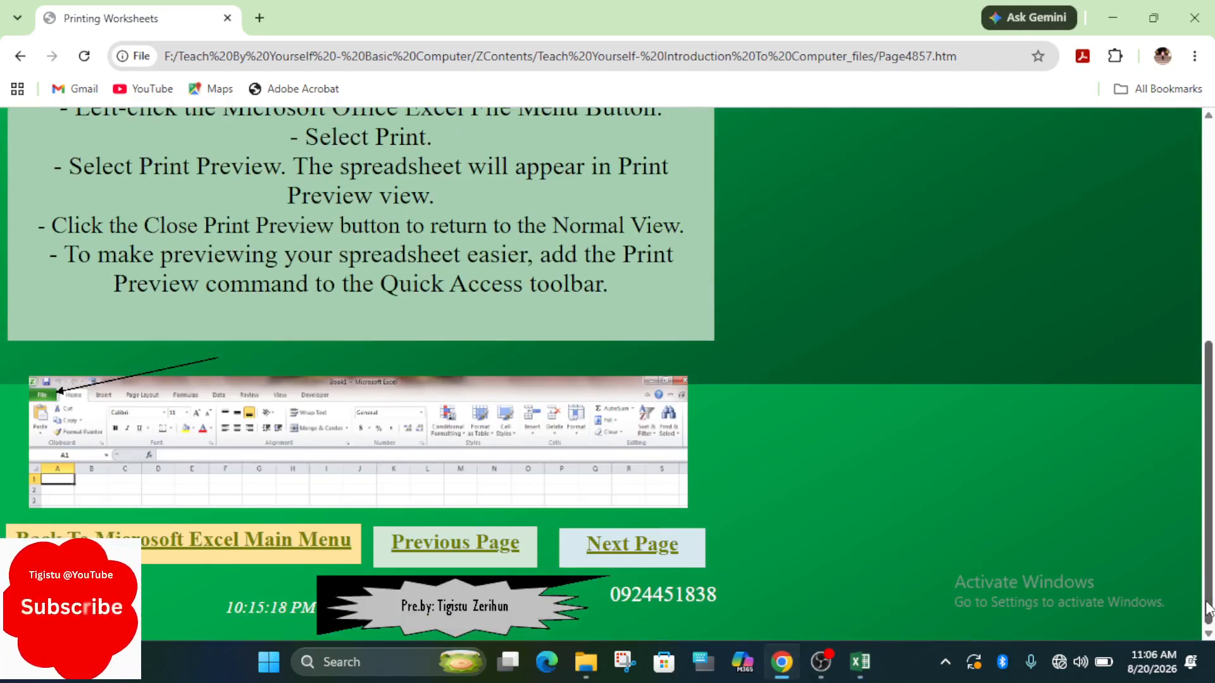
{"action": "mouse_move", "coordinate": [1211, 389]}
{"action": "left_mouse_down"}
{"action": "mouse_move", "coordinate": [1207, 229]}
{"action": "mouse_move", "coordinate": [1207, 393]}
{"action": "left_mouse_up"}
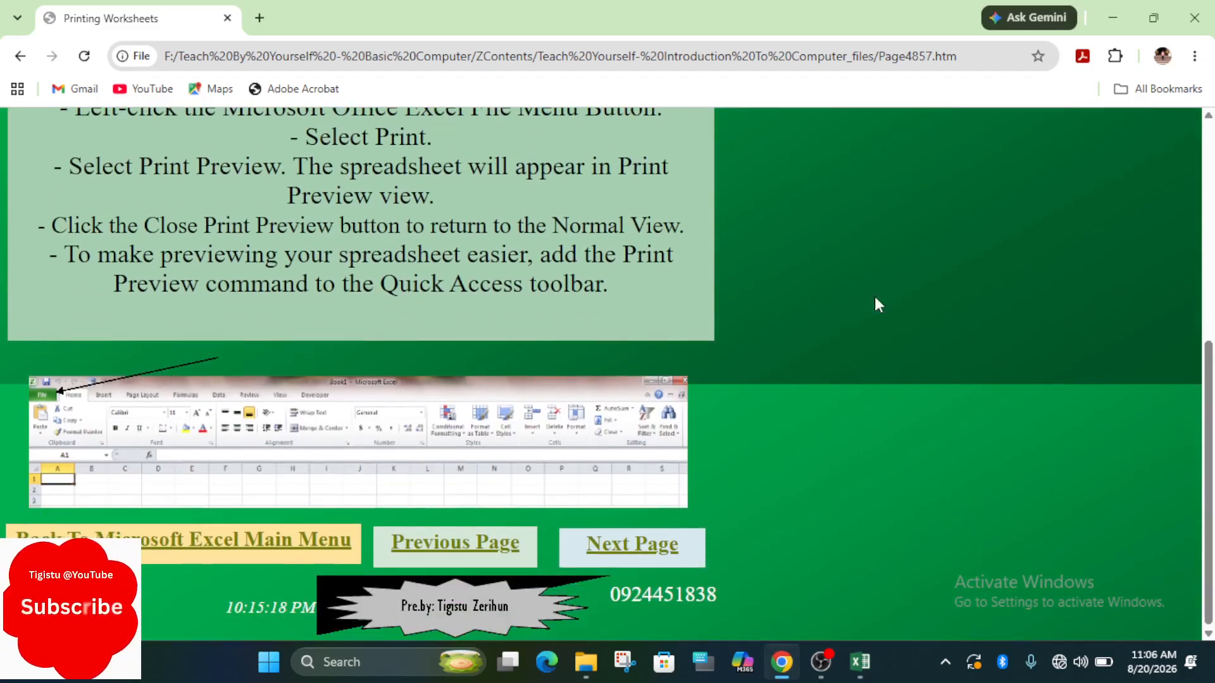
{"action": "left_click", "coordinate": [649, 546]}
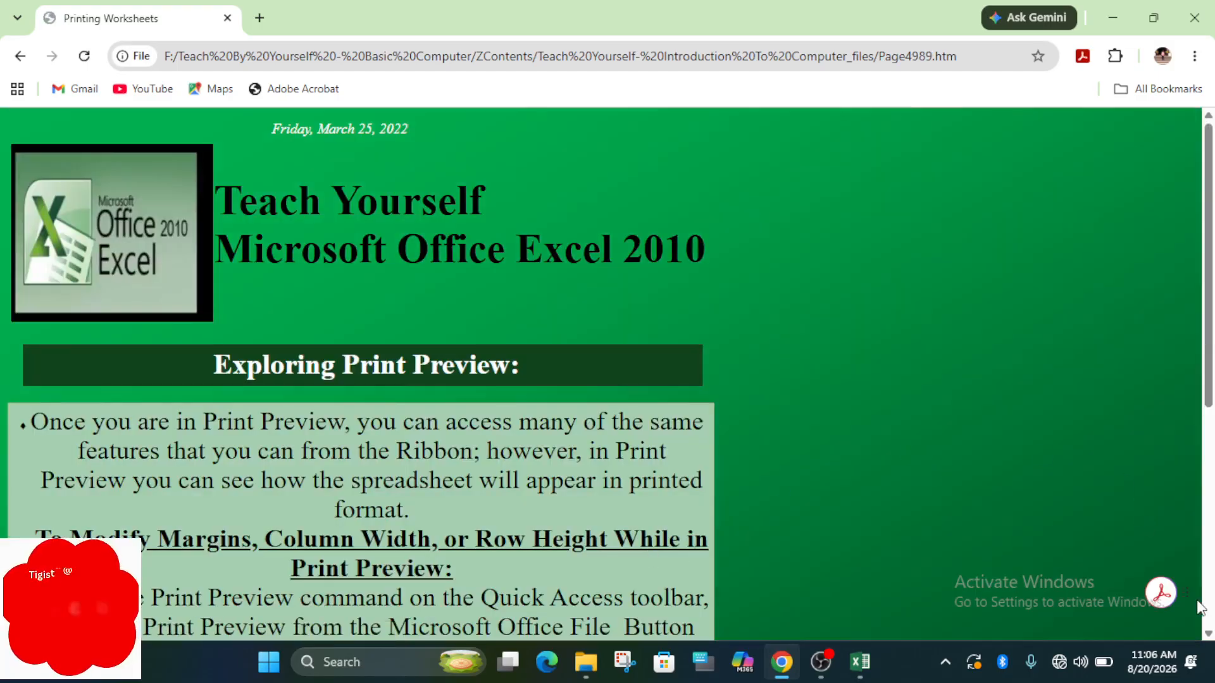
{"action": "left_click", "coordinate": [1208, 598]}
Step: Read the lesson pages on margins, page orientation, Scale to Fit, paper size and print area, up to Summary Exercise, and close the browser
{"action": "left_click", "coordinate": [677, 545]}
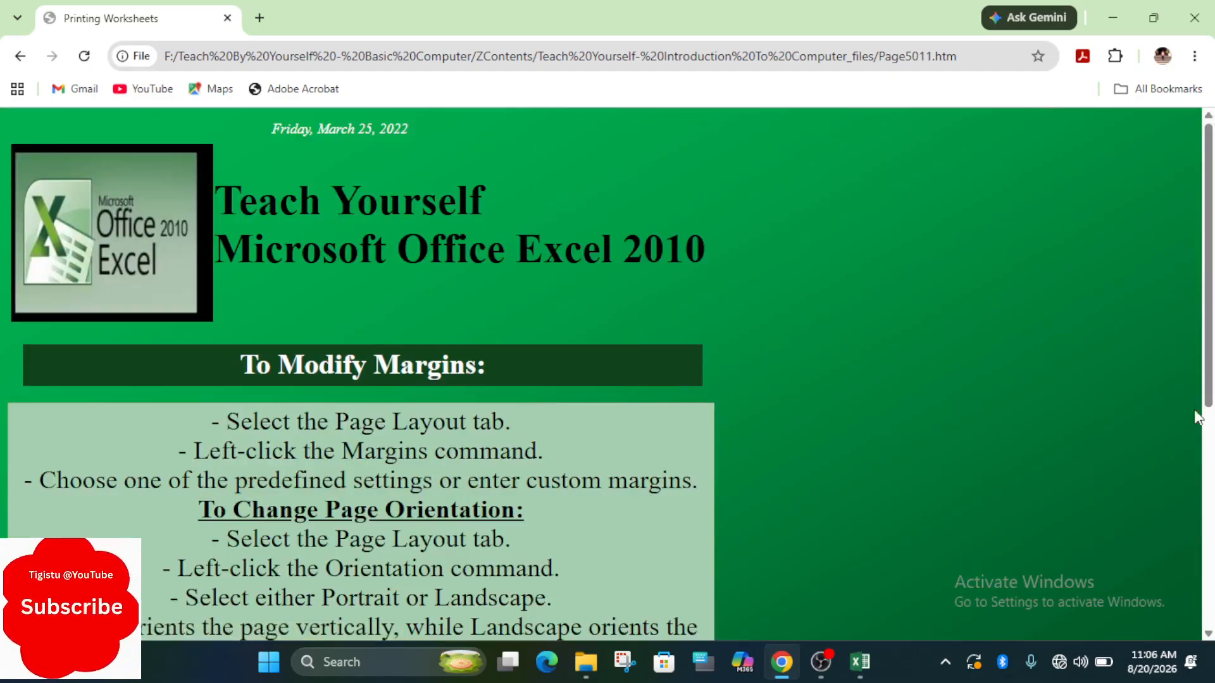
{"action": "scroll", "coordinate": [1198, 417], "scroll_direction": "down", "scroll_amount": 6}
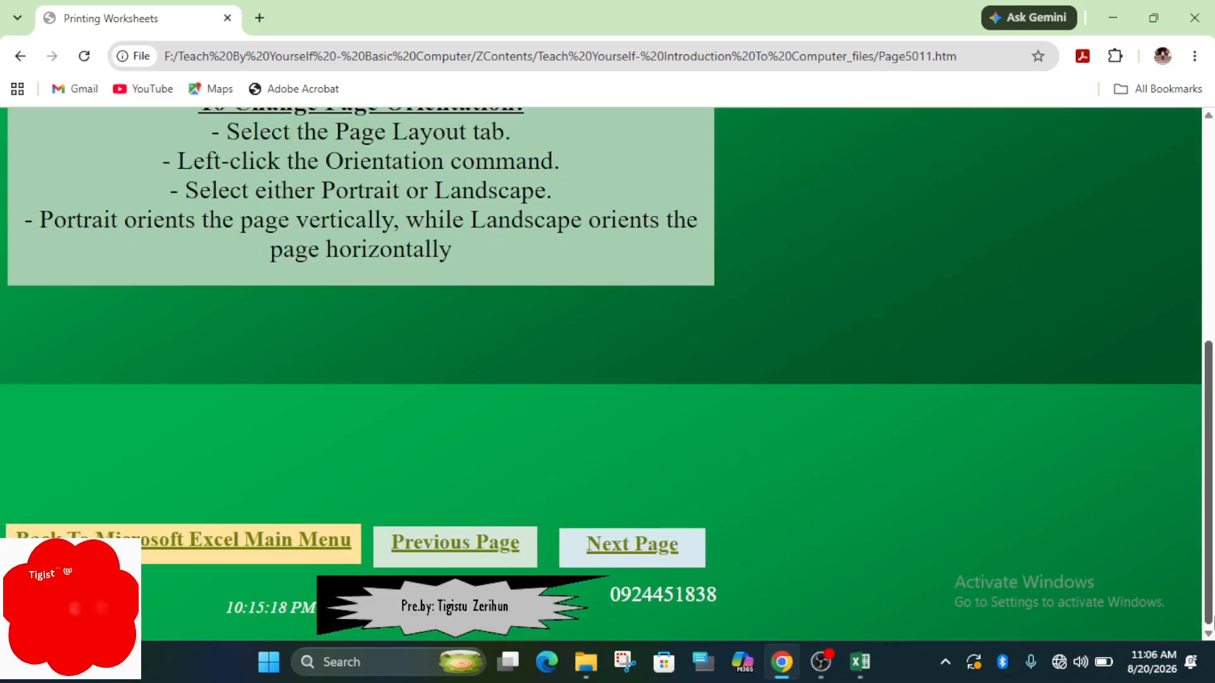
{"action": "left_click", "coordinate": [674, 553]}
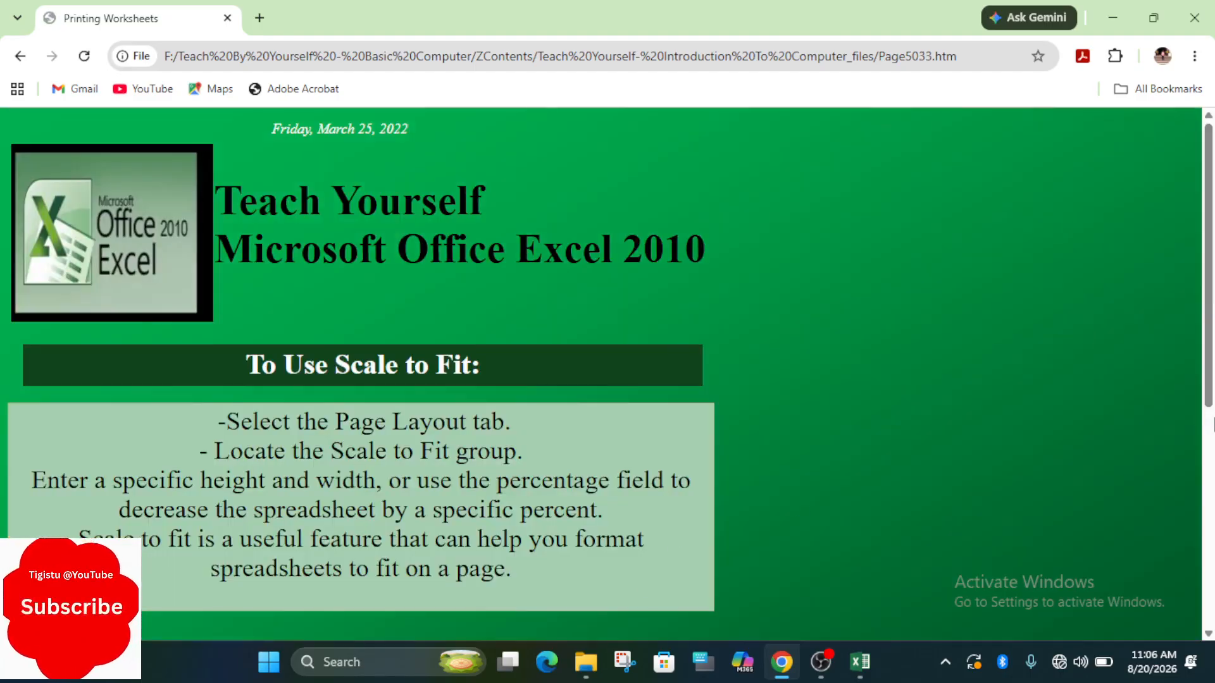
{"action": "scroll", "coordinate": [1209, 424], "scroll_direction": "down", "scroll_amount": 6}
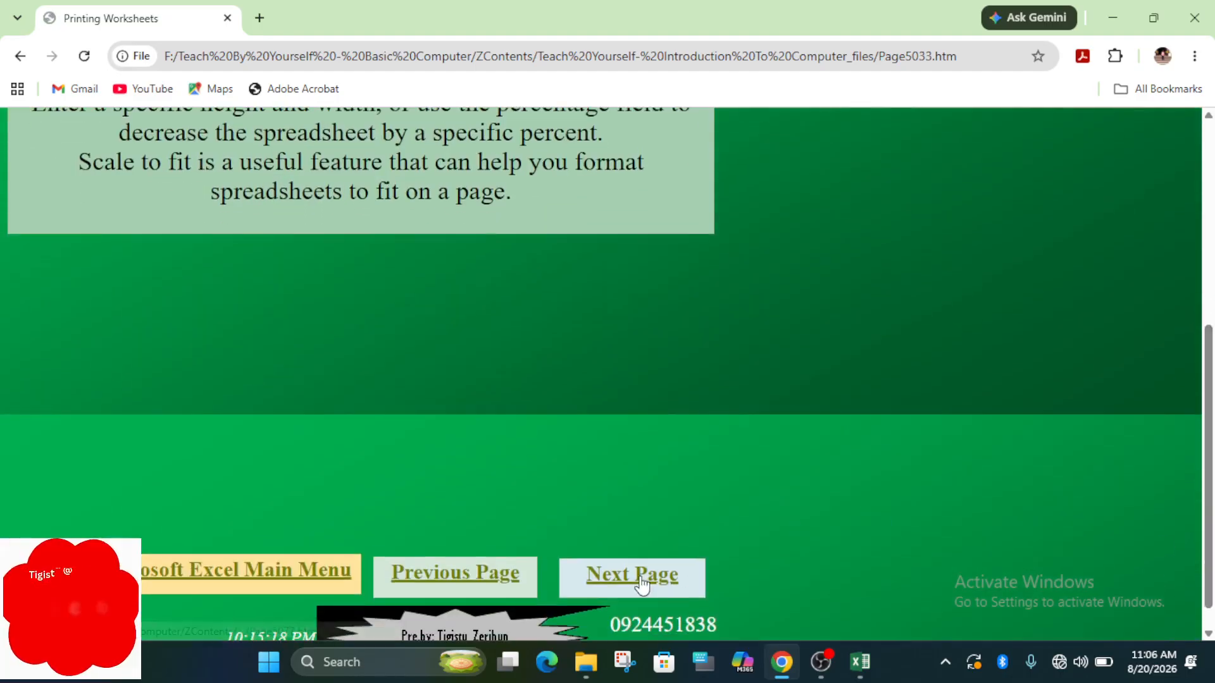
{"action": "left_click", "coordinate": [641, 585]}
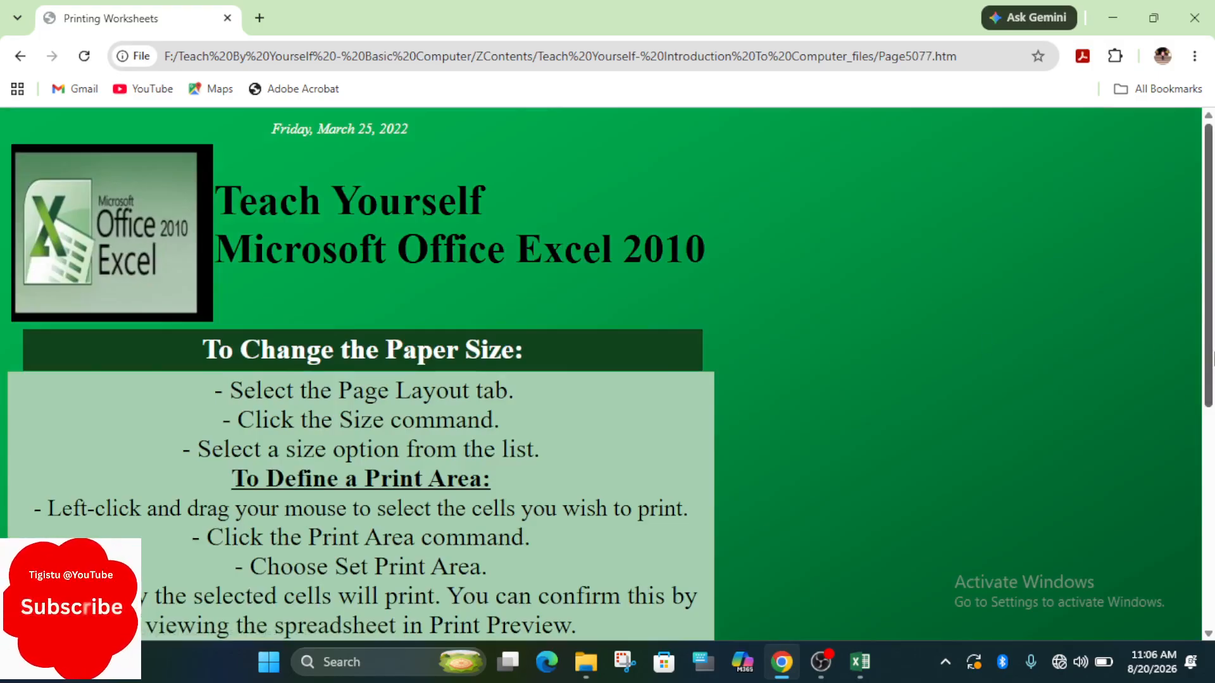
{"action": "scroll", "coordinate": [1209, 358], "scroll_direction": "down", "scroll_amount": 6}
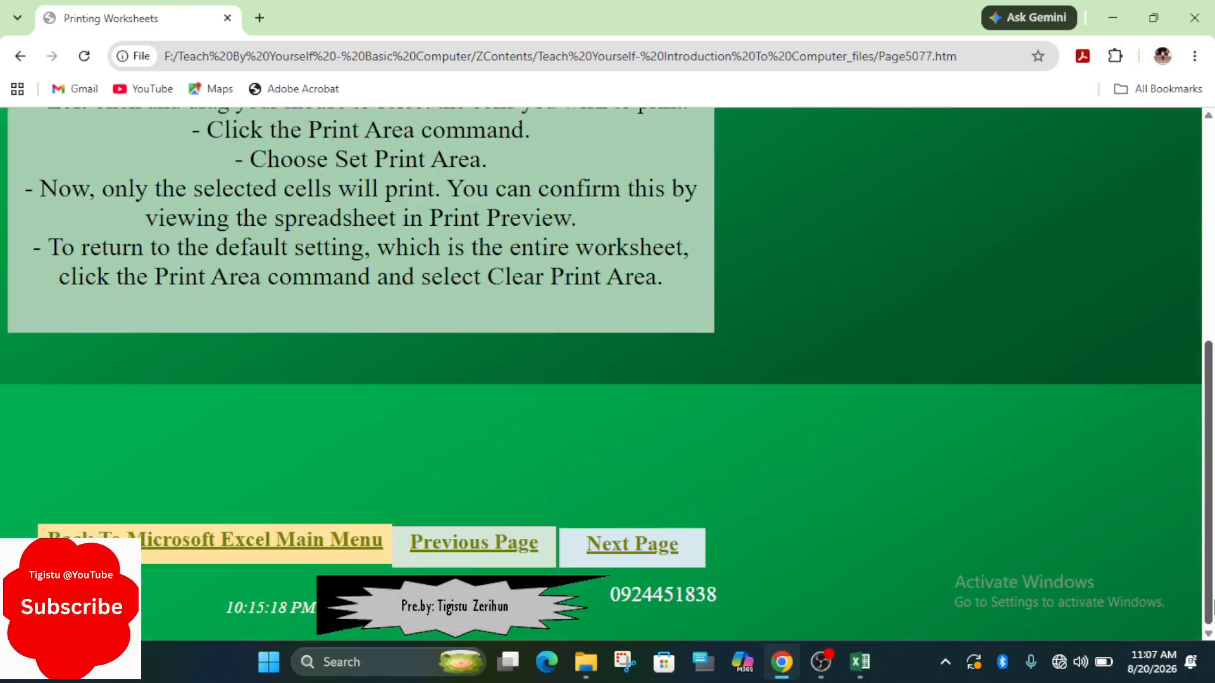
{"action": "left_click", "coordinate": [642, 542]}
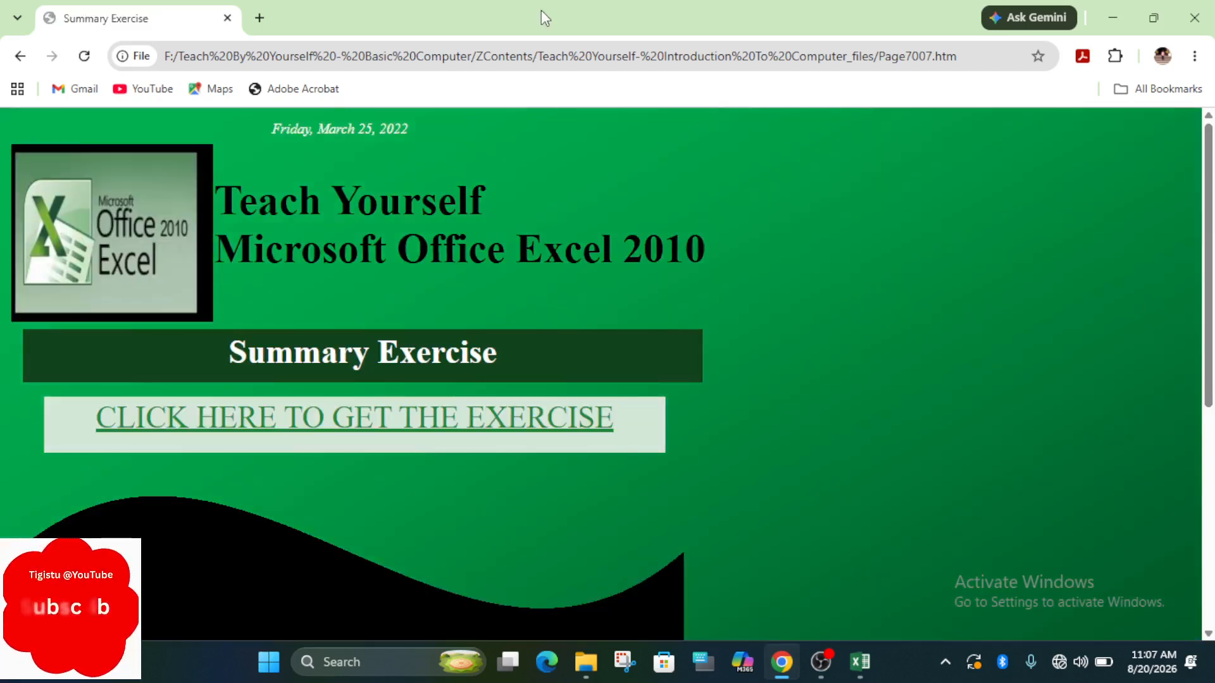
{"action": "left_click", "coordinate": [1195, 18]}
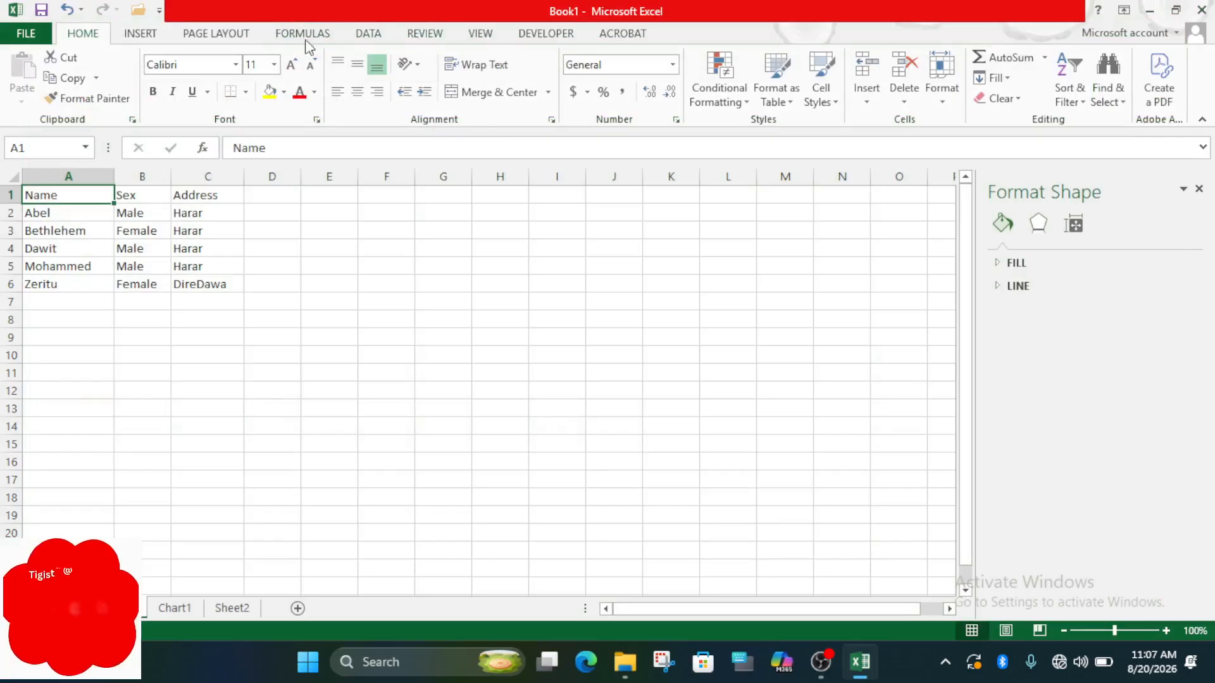
Step: Set the page orientation of the name-list sheet to landscape
{"action": "left_click", "coordinate": [238, 40]}
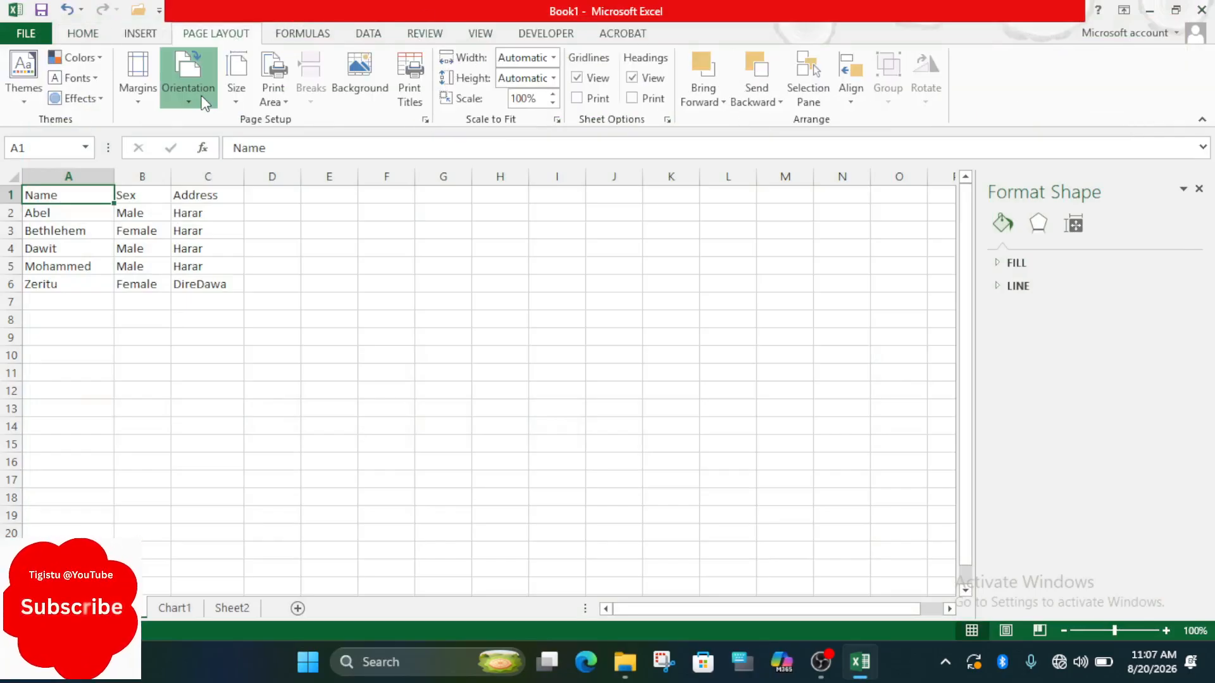
{"action": "left_click", "coordinate": [188, 82]}
{"action": "left_click", "coordinate": [224, 178]}
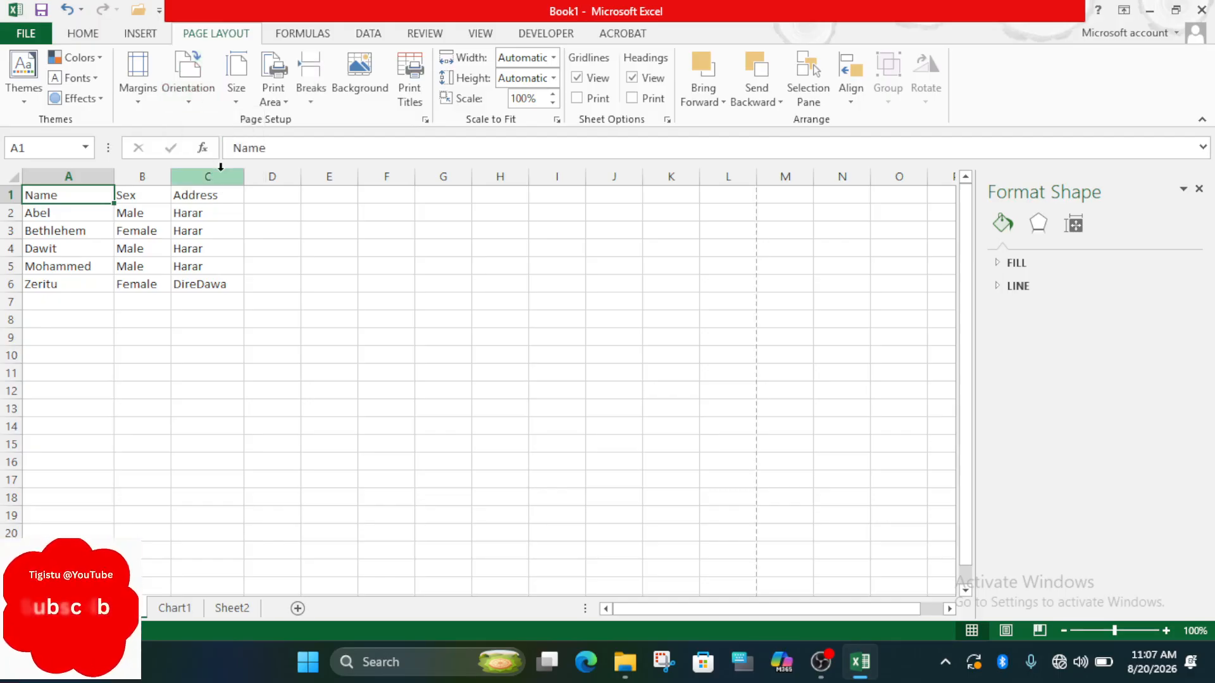
Step: Open the Chart1 sheet and switch its page orientation to portrait and back to landscape
{"action": "left_click", "coordinate": [177, 608]}
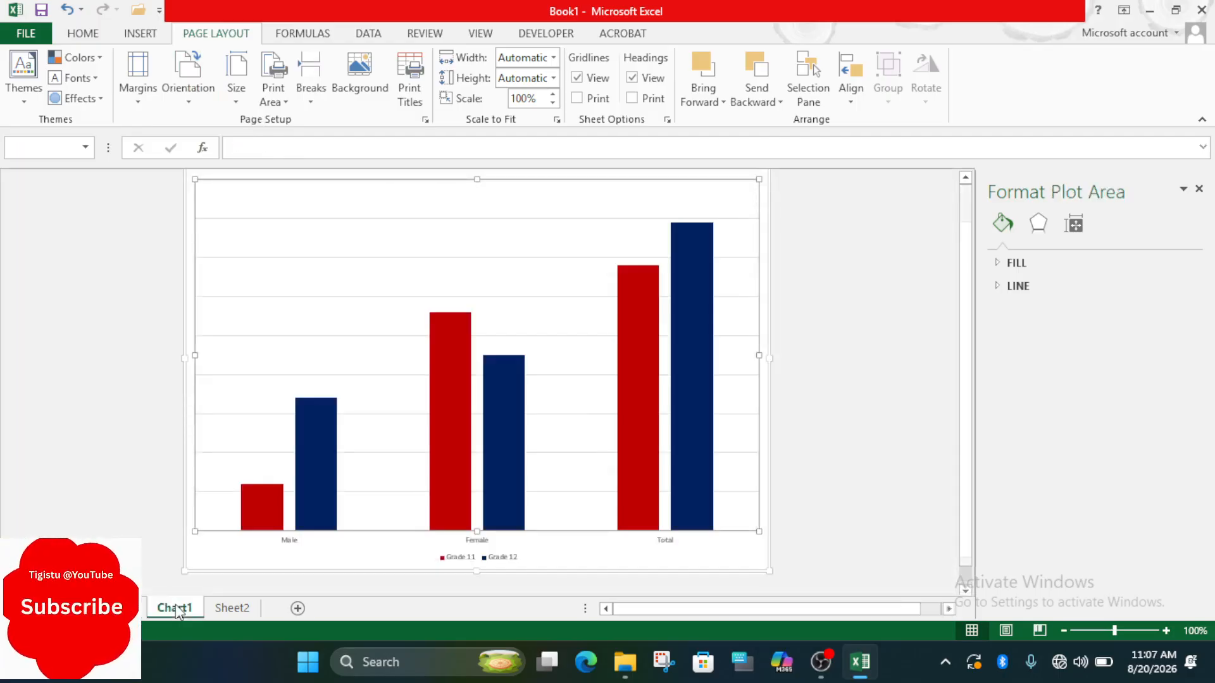
{"action": "left_click", "coordinate": [197, 105]}
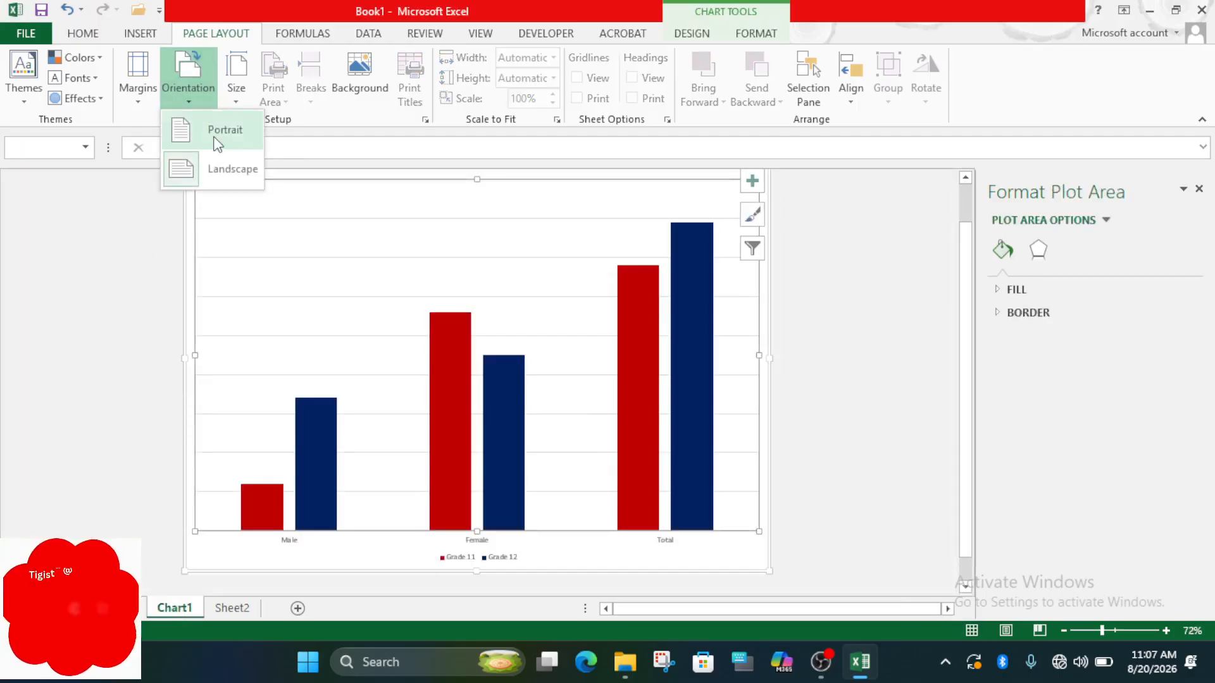
{"action": "left_click", "coordinate": [215, 141]}
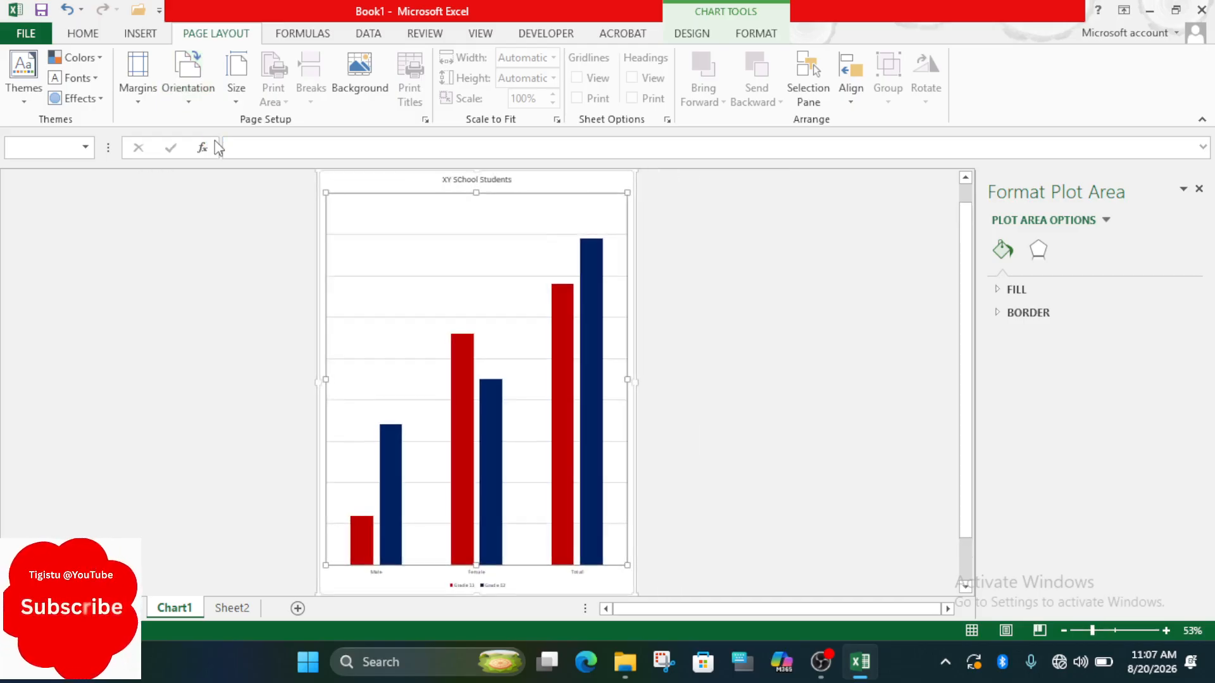
{"action": "left_click", "coordinate": [197, 109]}
{"action": "left_click", "coordinate": [203, 167]}
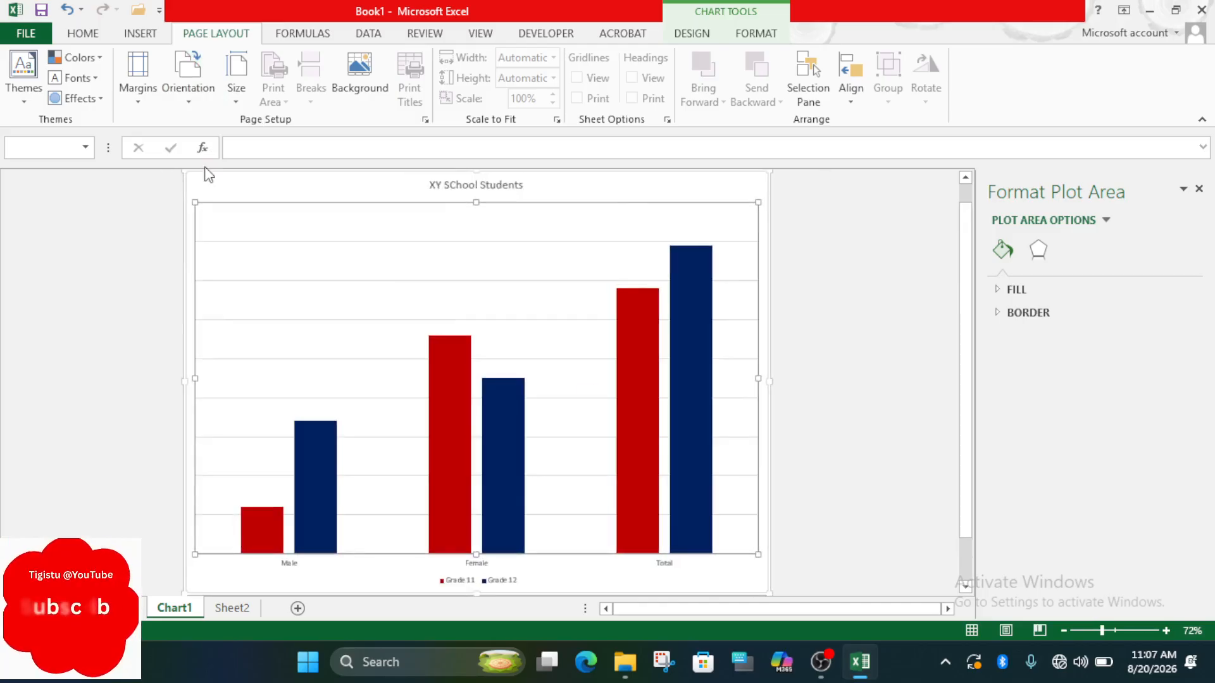
Step: Open the print preview of the Chart1 sheet
{"action": "left_click", "coordinate": [25, 32]}
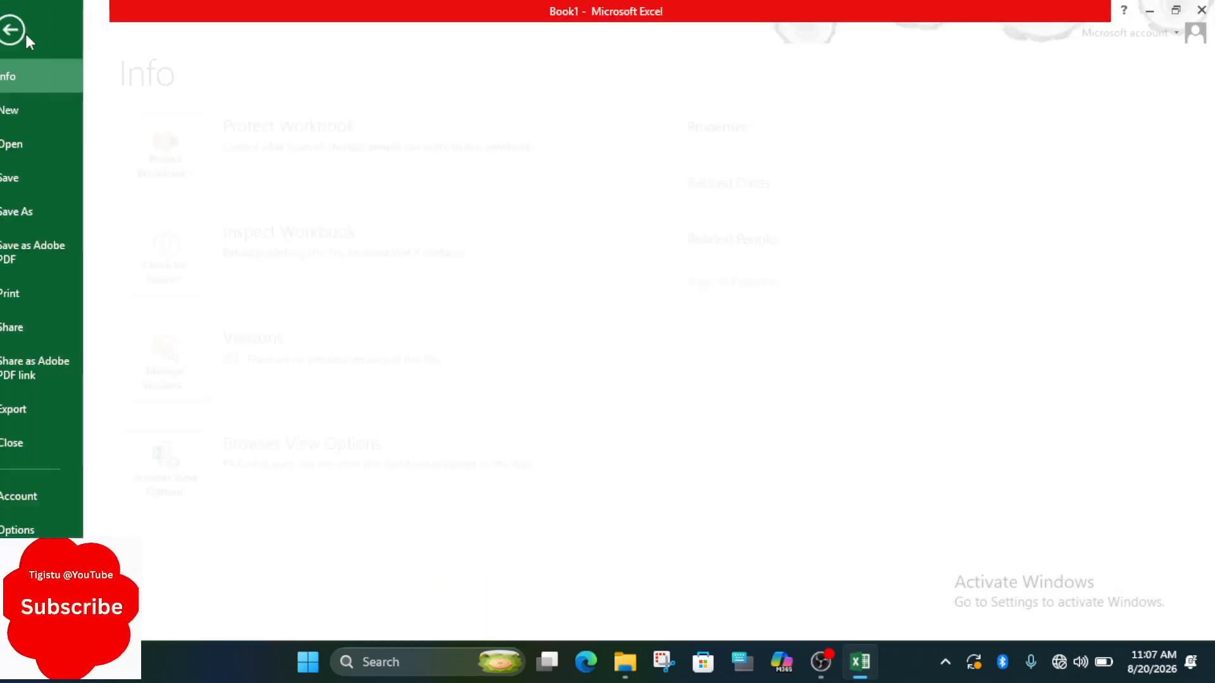
{"action": "left_click", "coordinate": [60, 294]}
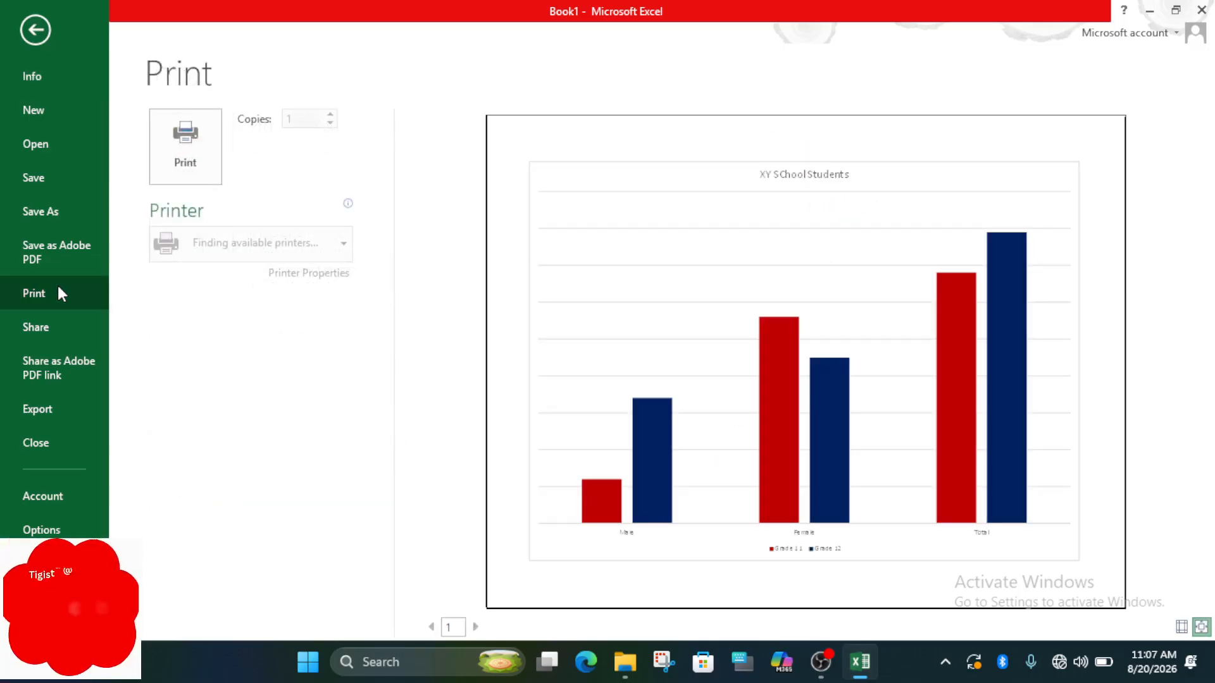